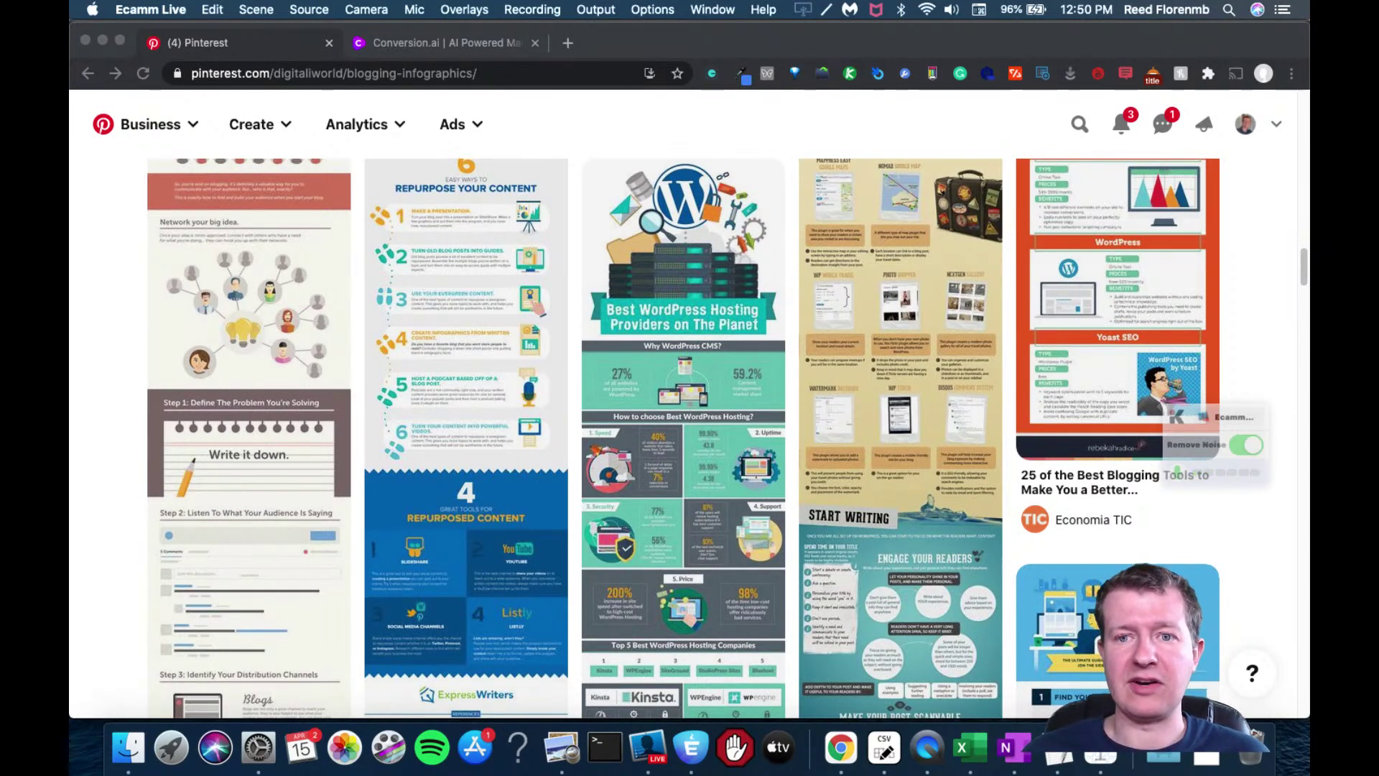
- Bring Pinterest forward and open the 'Best WordPress Hosting Providers on The Planet' infographic pin
click(932, 119)
mouse_move(693, 345)
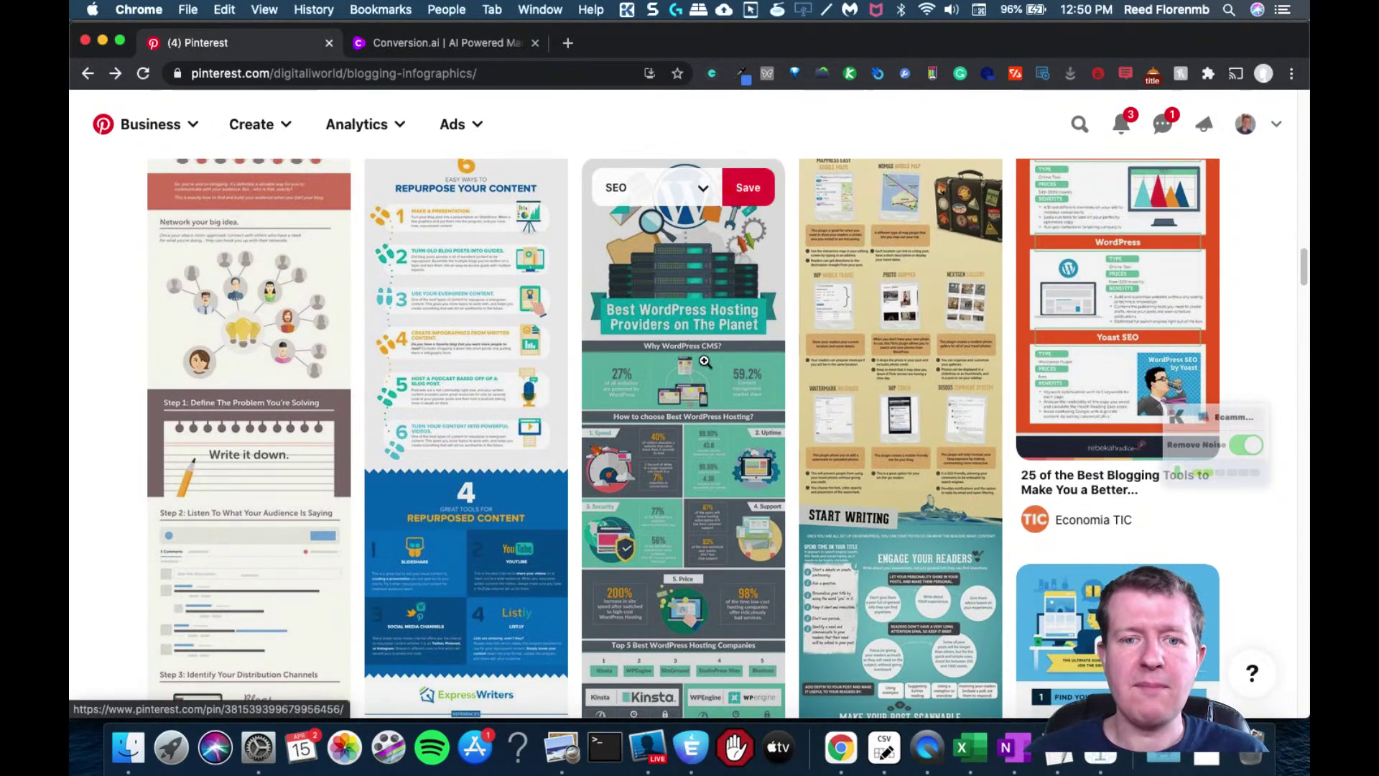
click(689, 327)
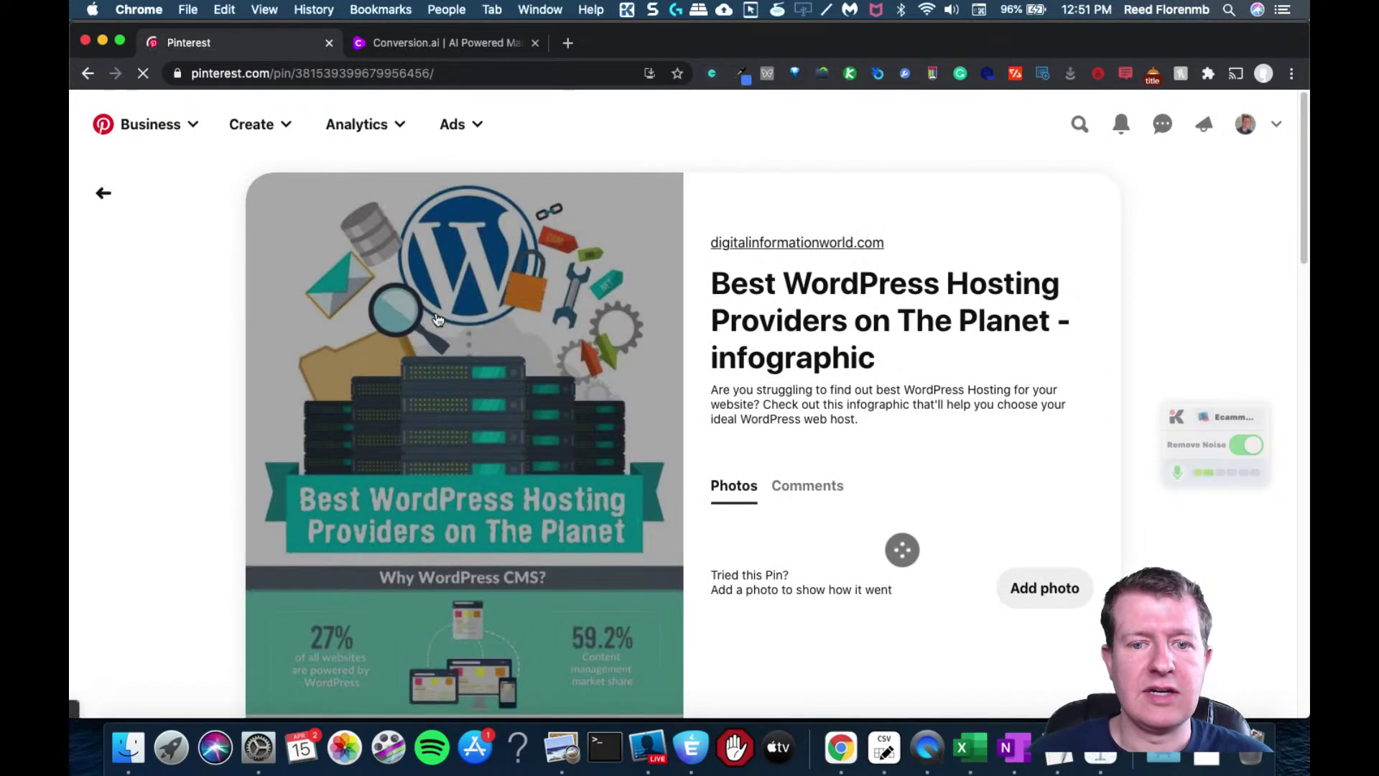
- Open the pin's Digital Information World source article and save its infographic as a best-wordpress JPEG
click(472, 310)
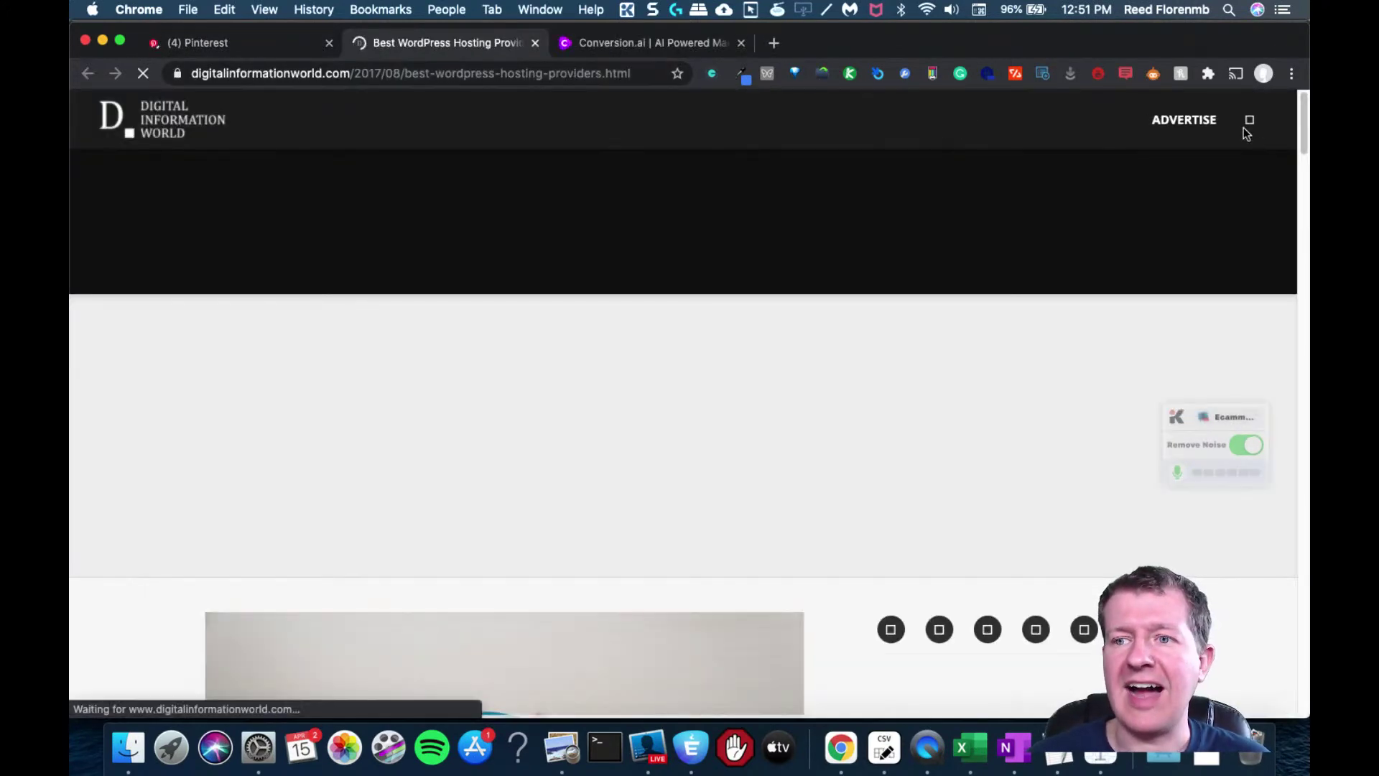
drag(1296, 101, 1268, 347)
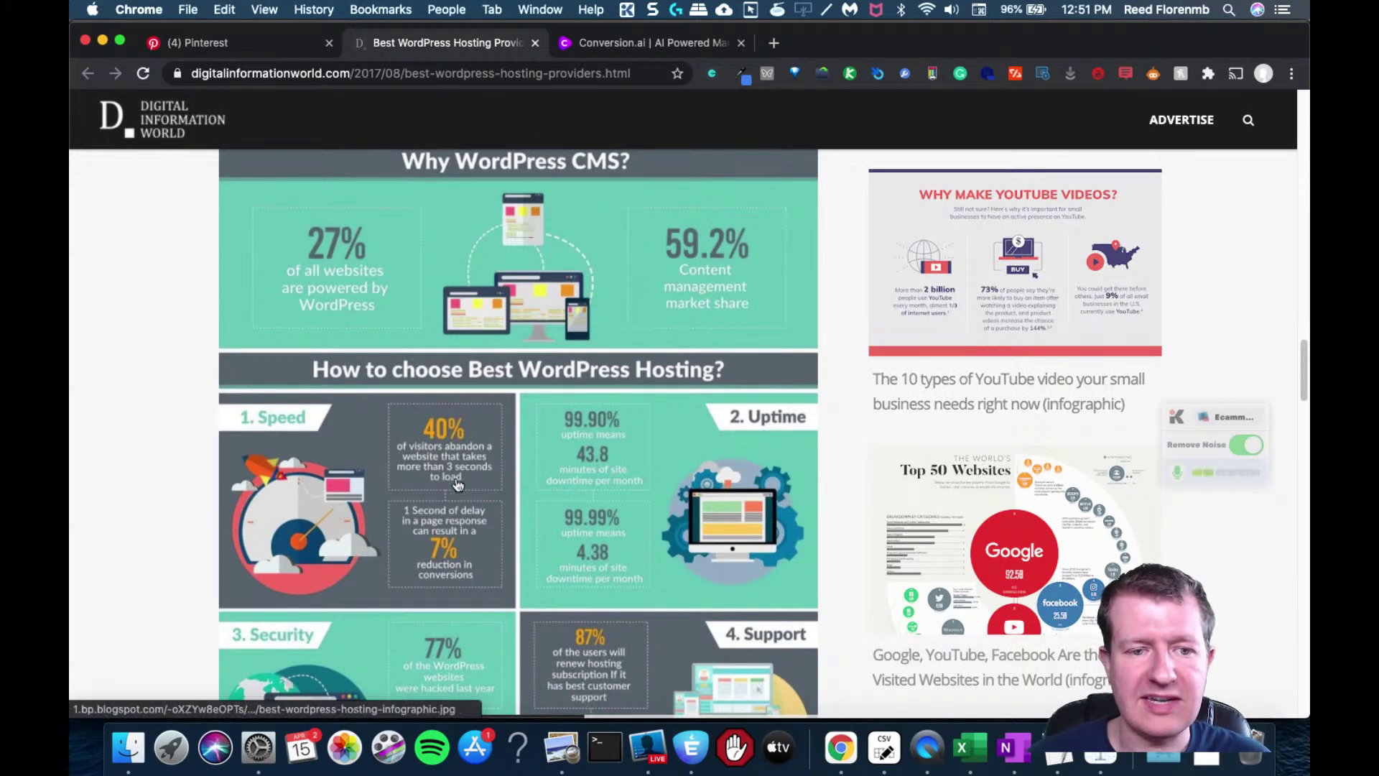
right_click(578, 327)
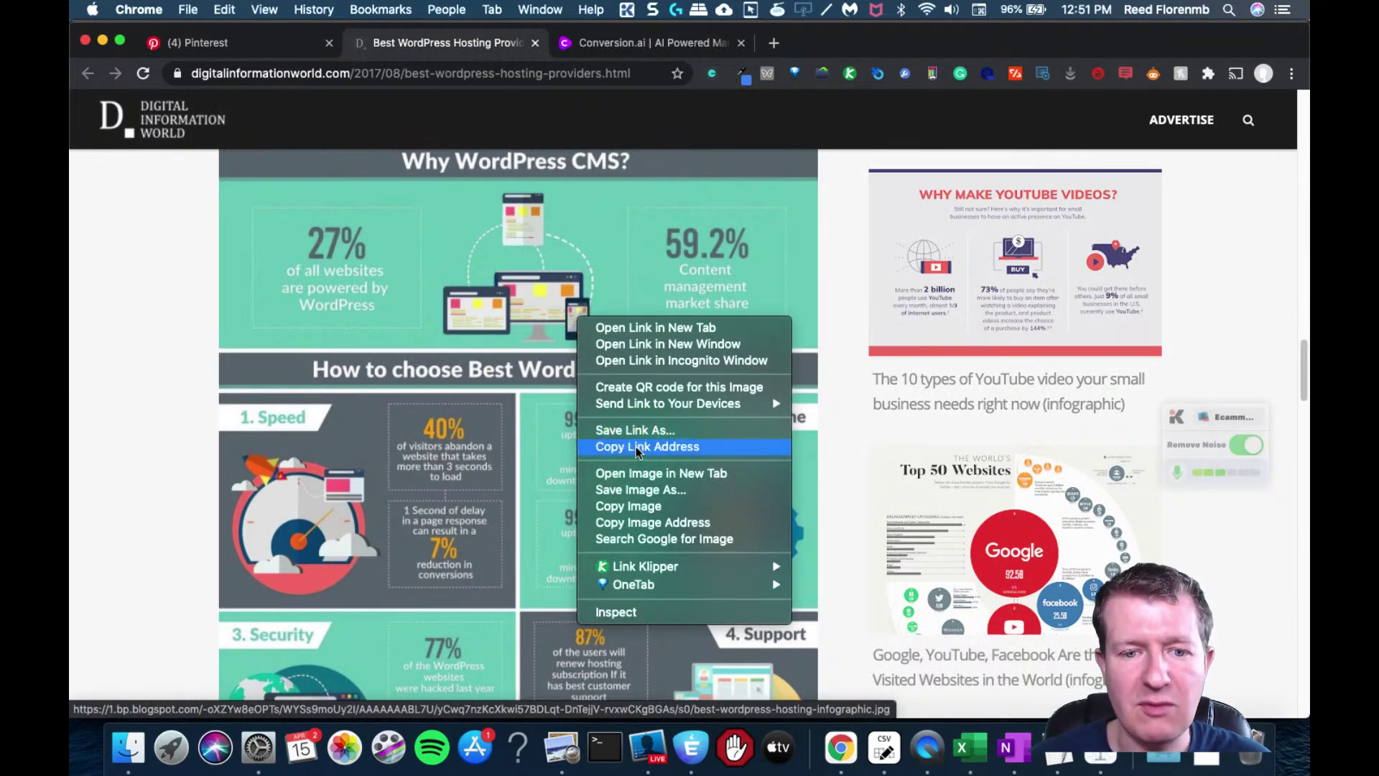
click(634, 492)
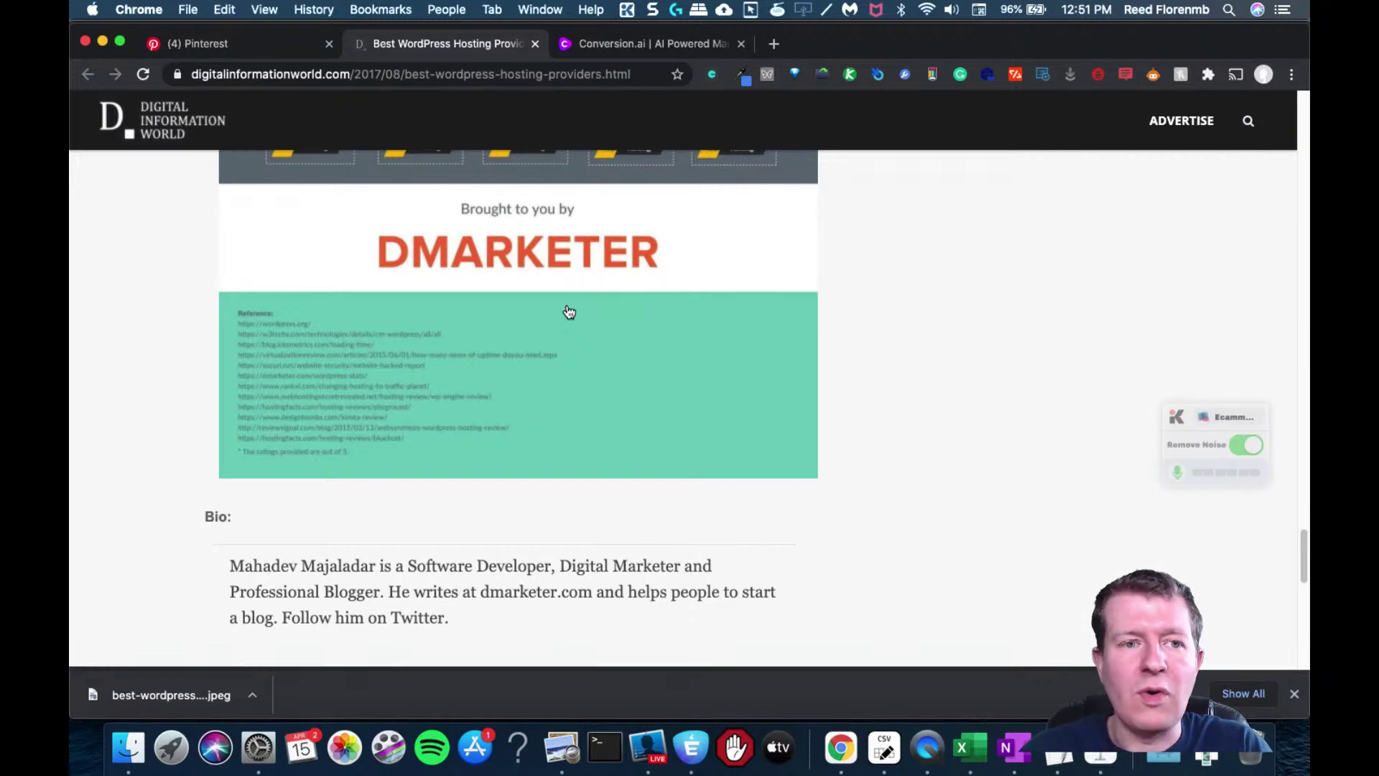
- Upload the saved infographic to onlineocr.net and convert it to Text Plain (txt)
key(cmd+t)
text(ocr)
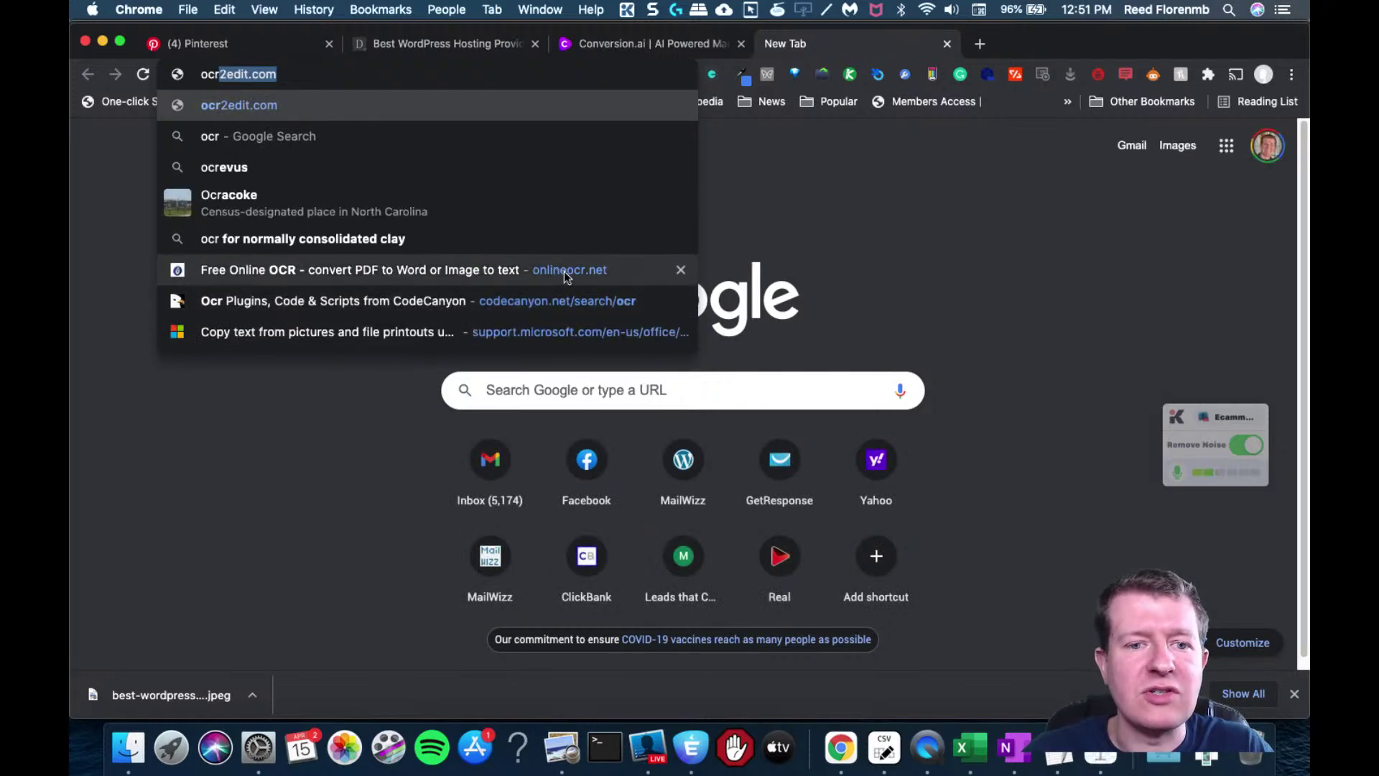
click(564, 274)
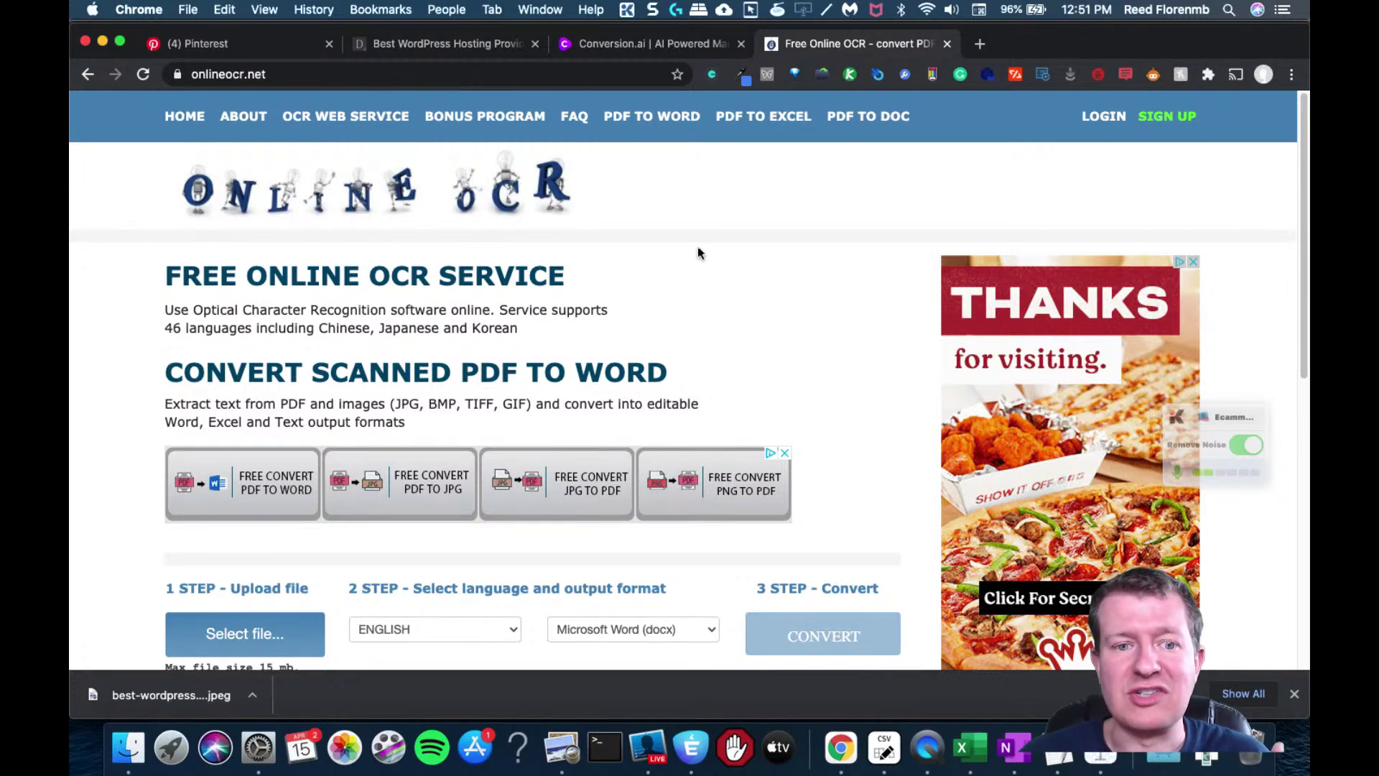
scroll(737, 257, down, 5)
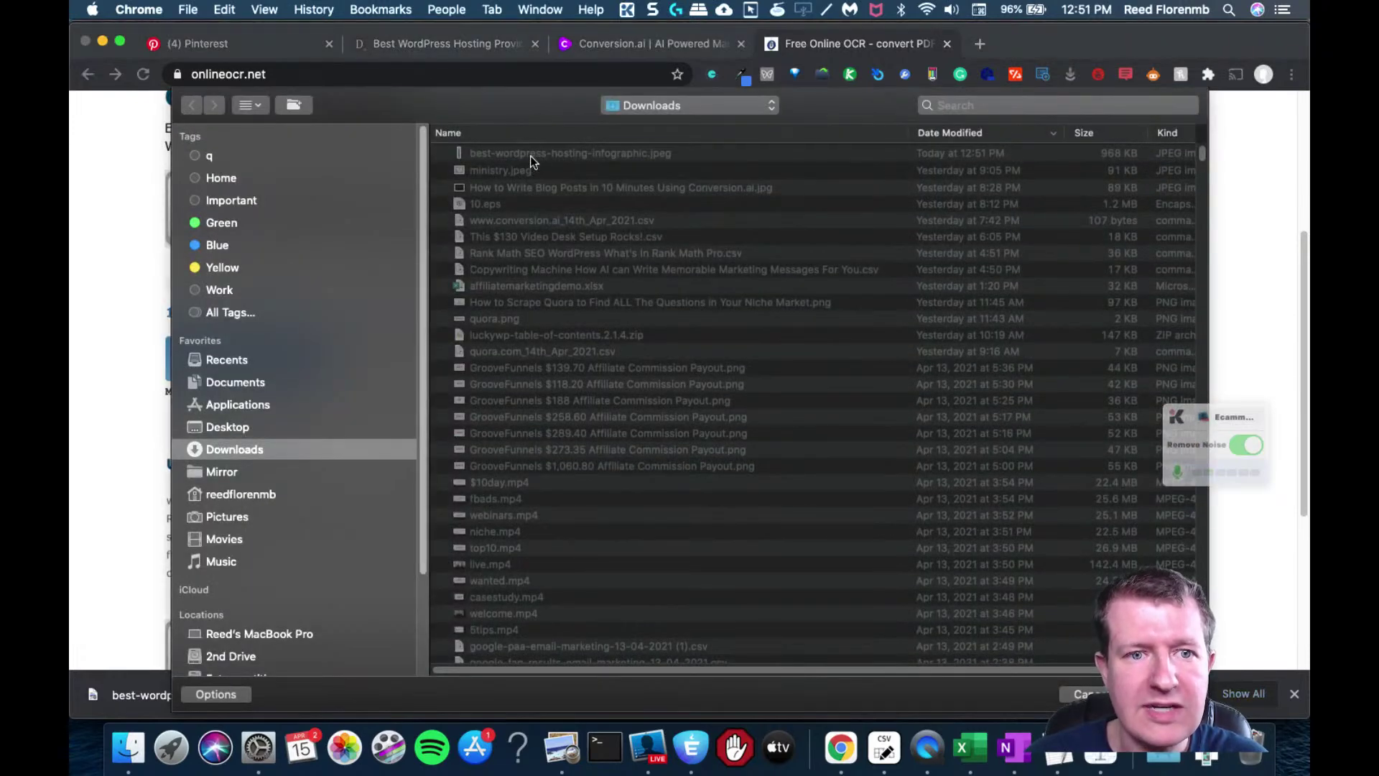
double_click(530, 156)
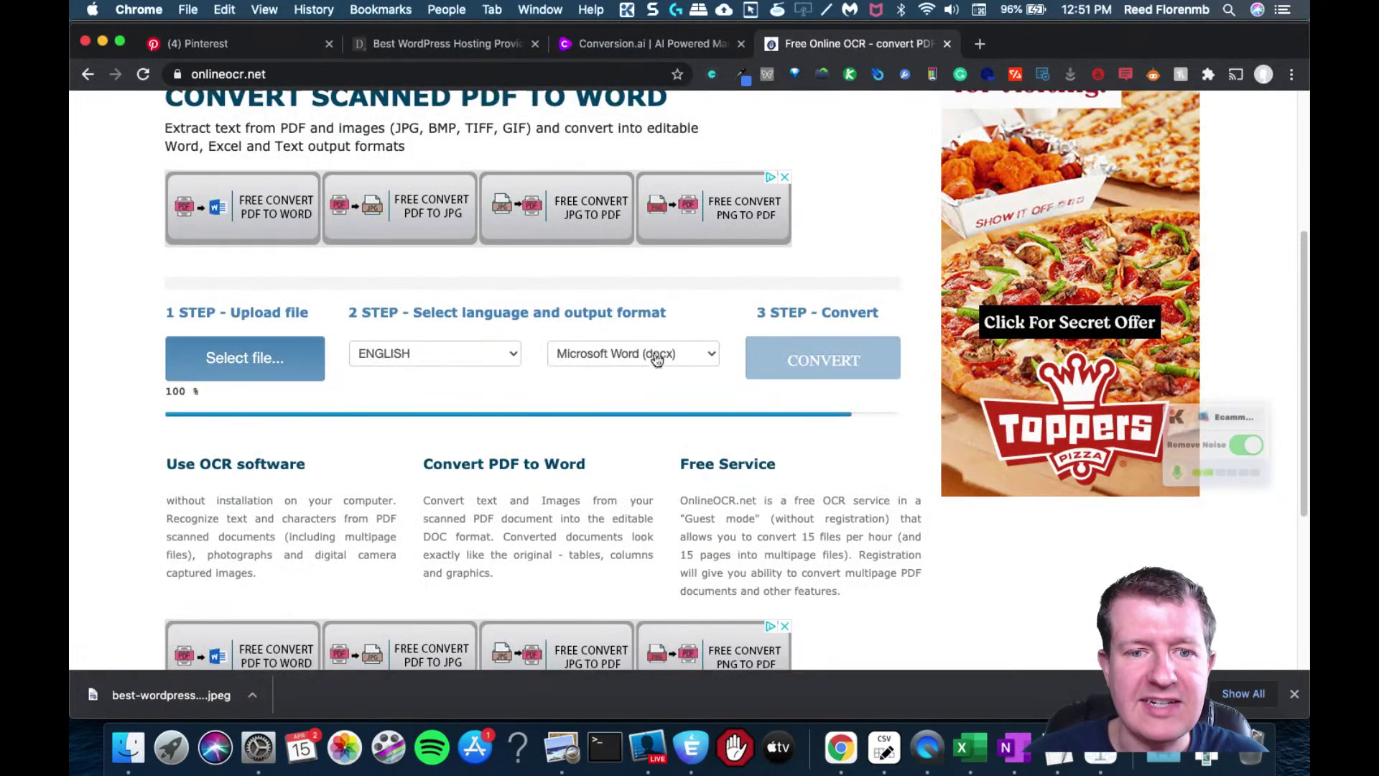
click(656, 359)
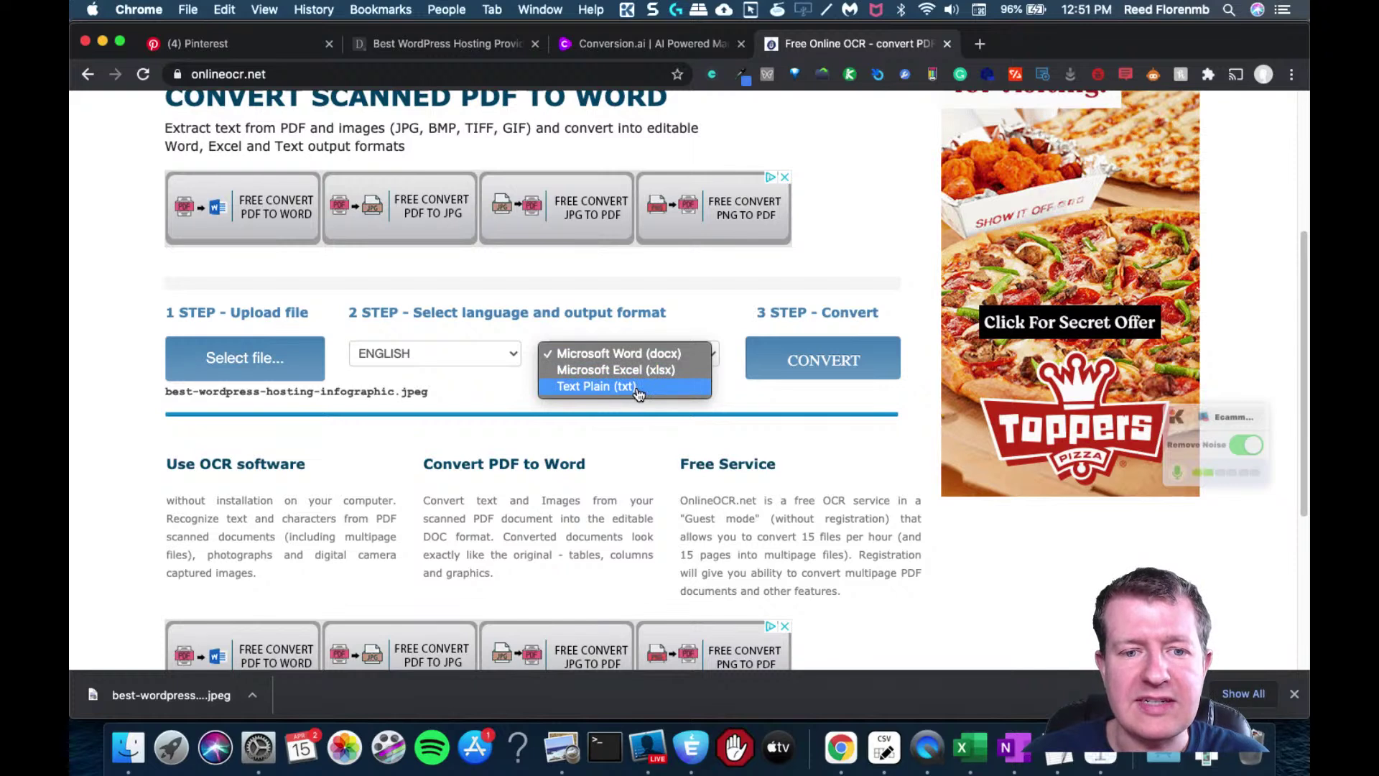
click(637, 388)
click(810, 370)
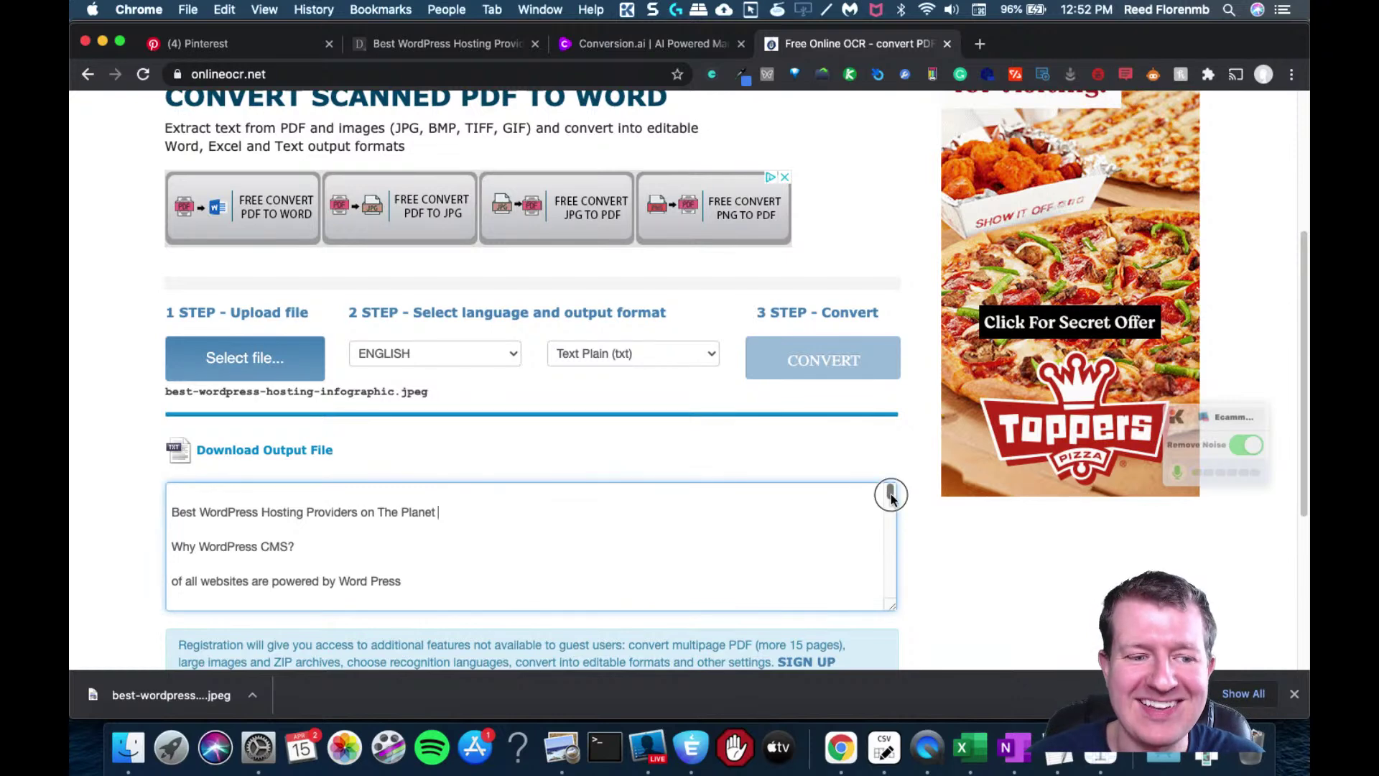
- Select all the extracted text, then sign in on the Conversion.ai tab
drag(889, 493, 879, 429)
key(super+a)
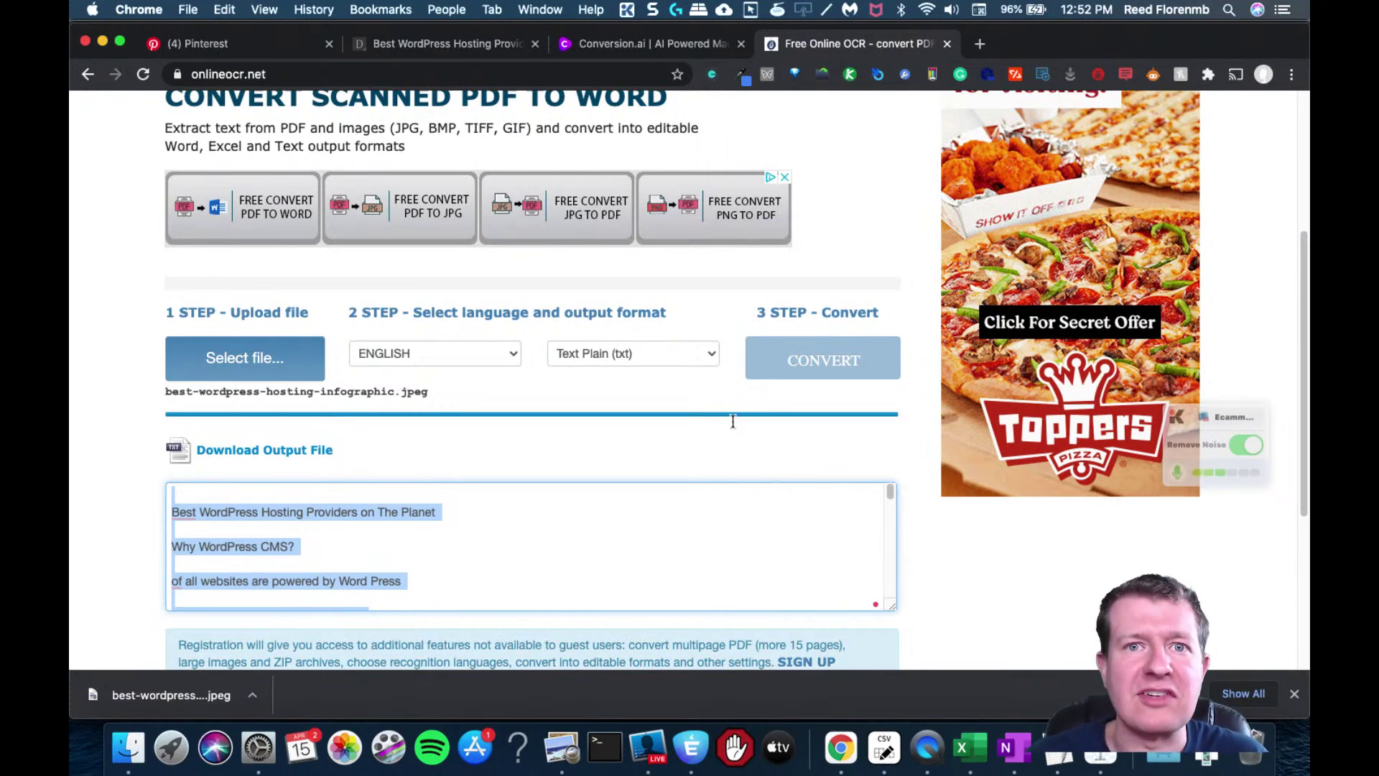
click(643, 47)
click(1101, 128)
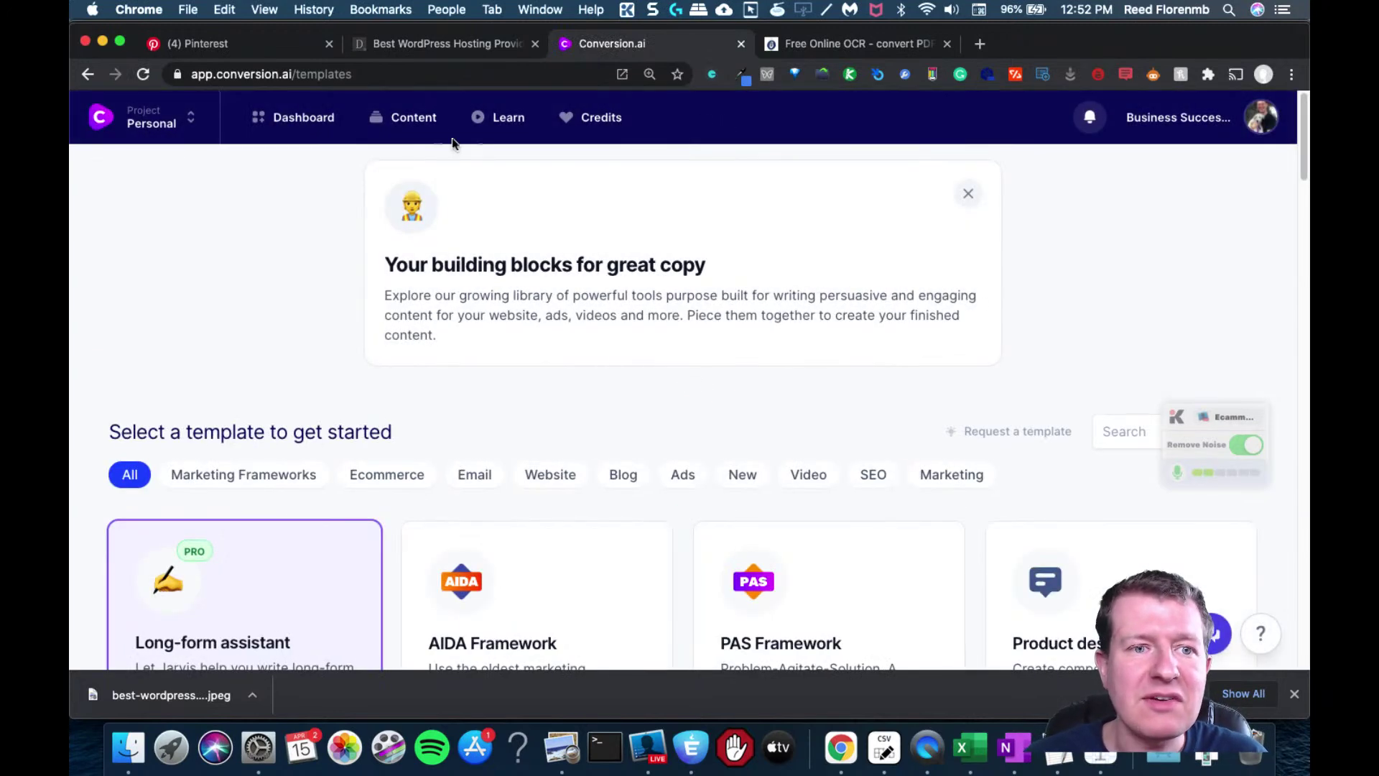
- Choose the Long-form assistant template for a new document
click(271, 562)
click(682, 413)
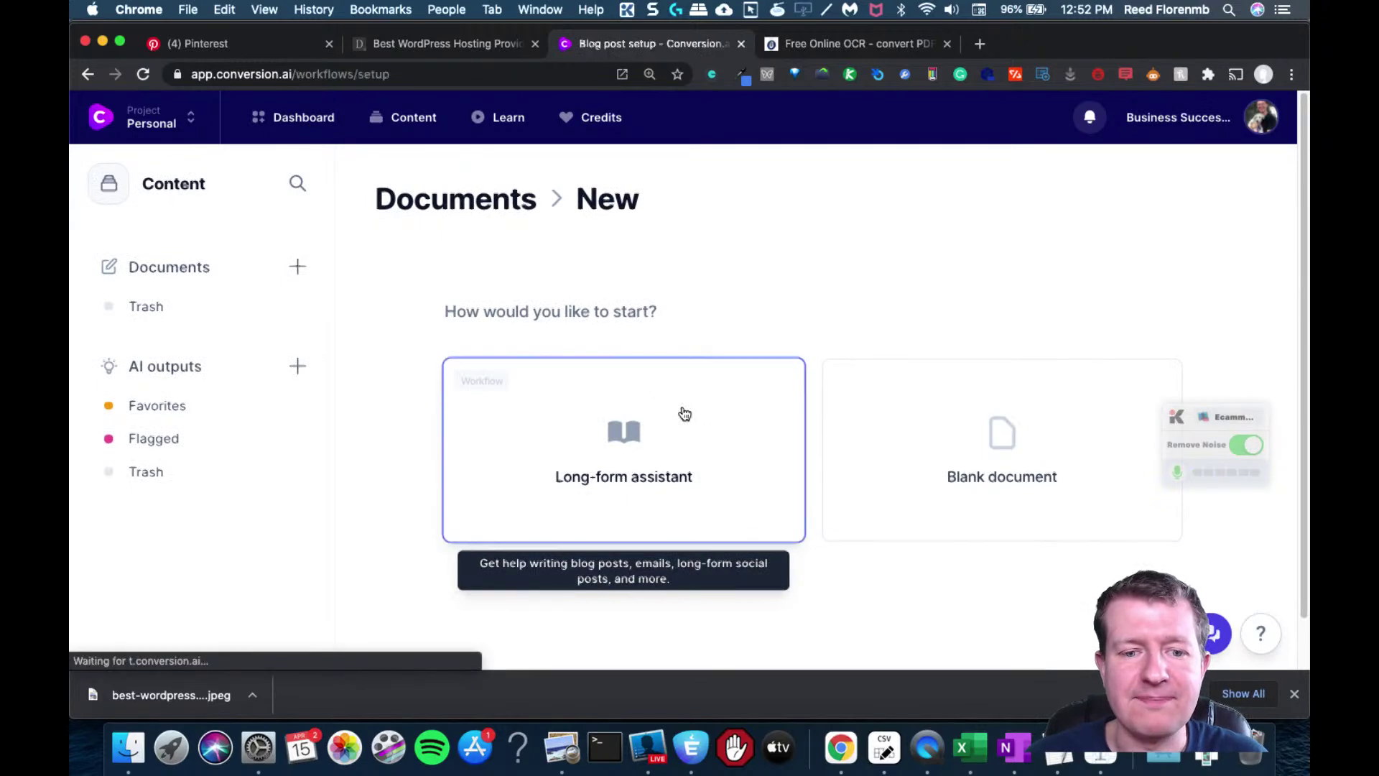
click(460, 53)
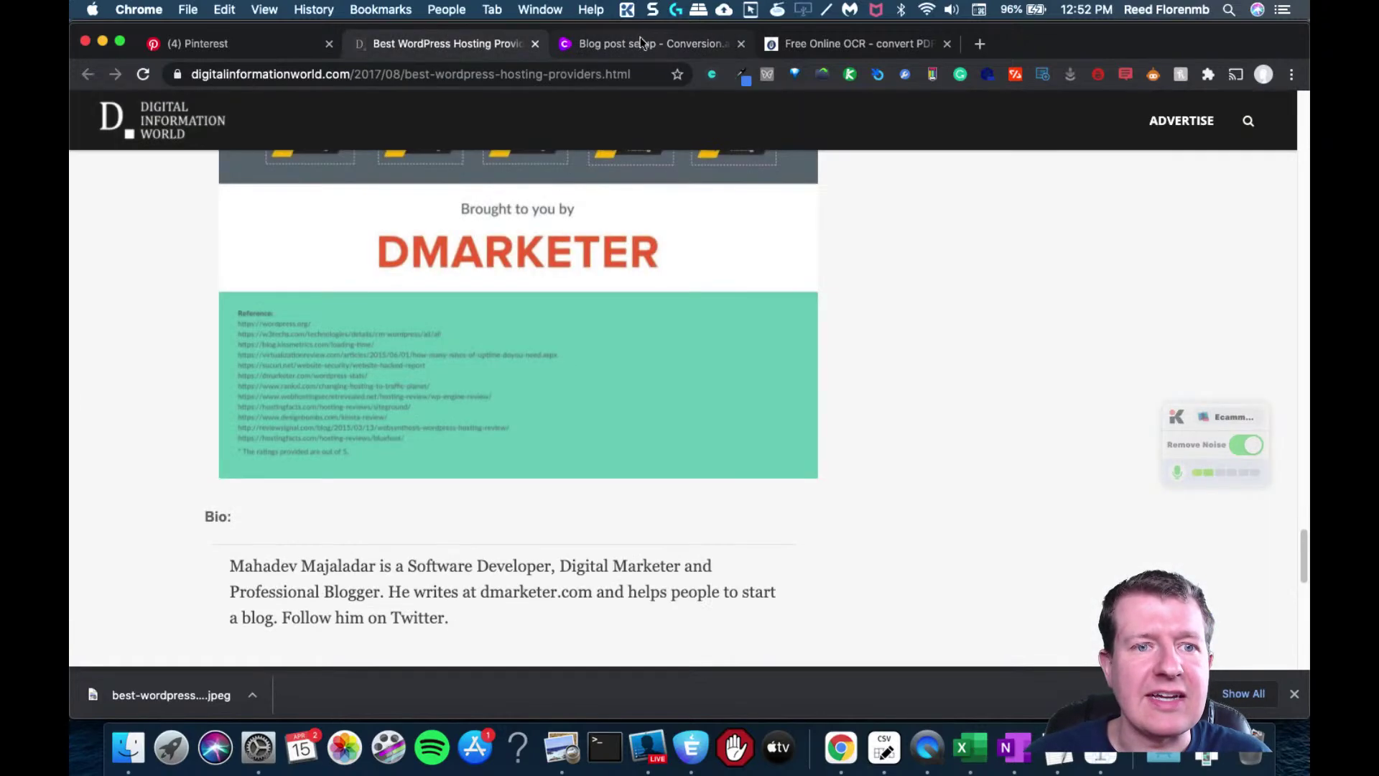
click(641, 43)
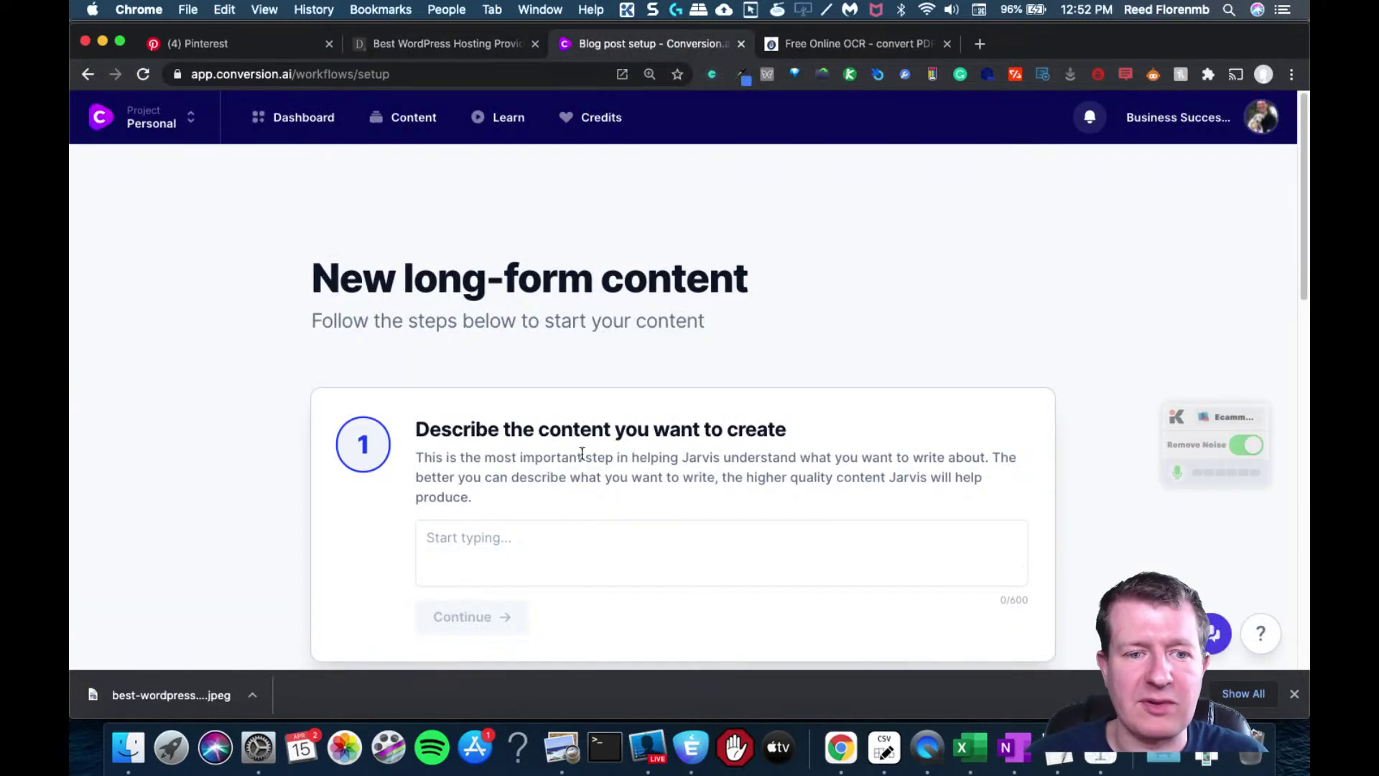
- Paste the OCR'd infographic text as the content description, remove the blank first line, and continue
click(528, 557)
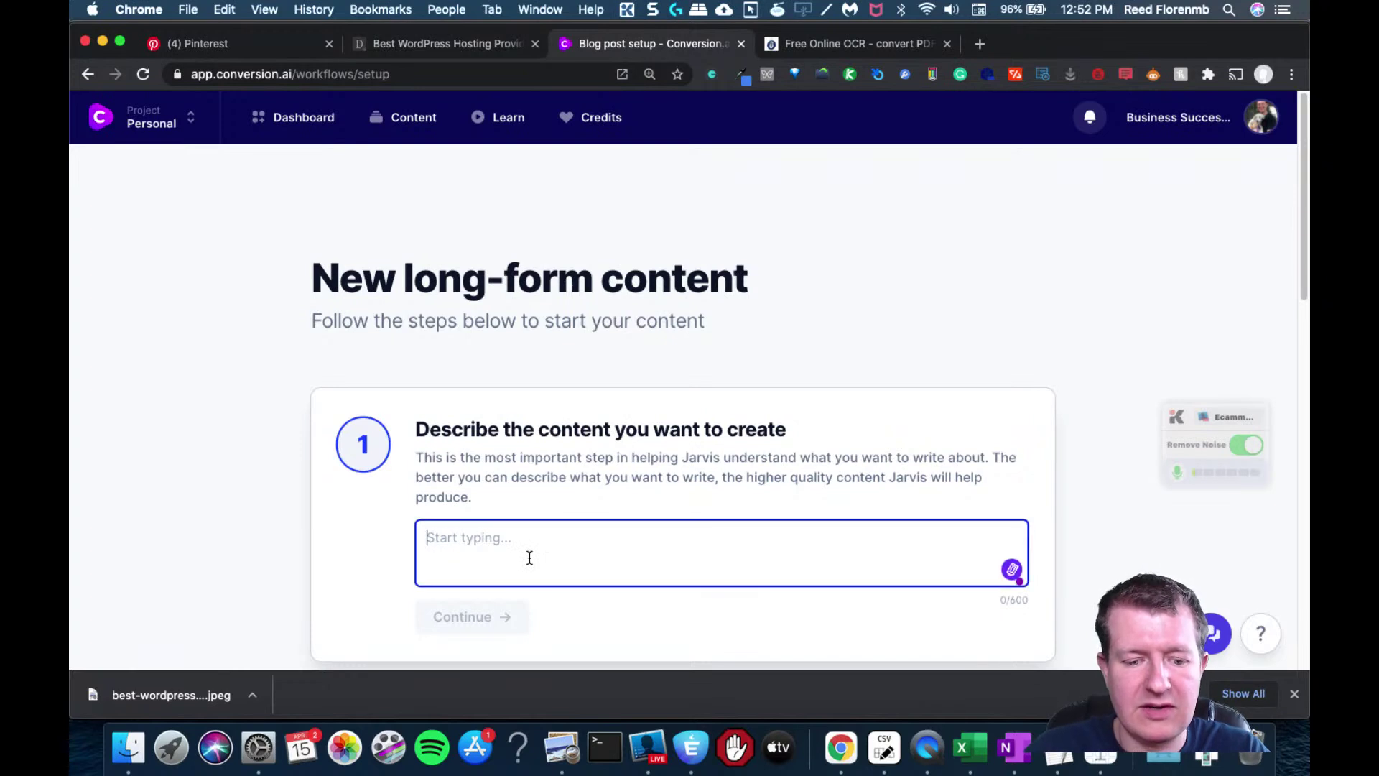
text(Best)
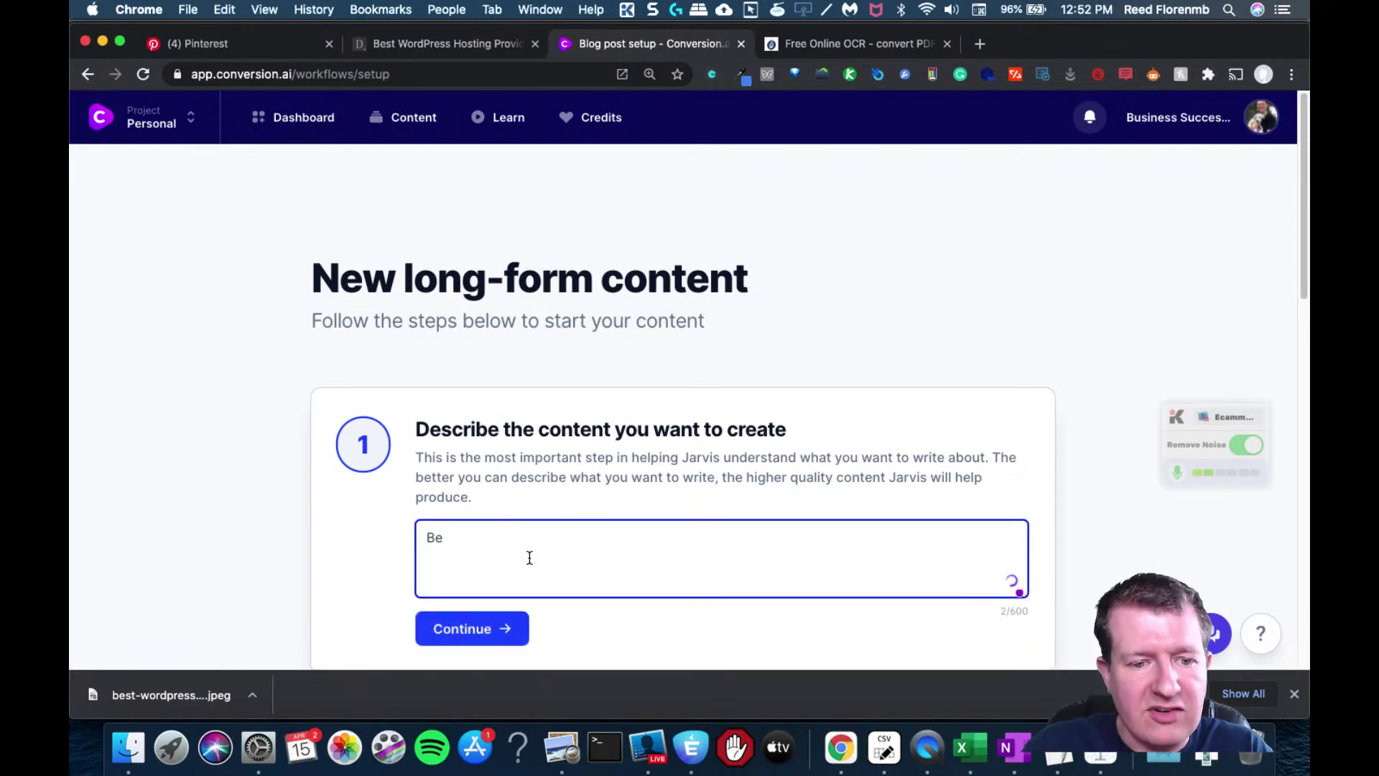
key(BackSpace)
key(BackSpace)
text(Best WordPress Hosting Providers on The Planet  Why WordPress CMS?  of all websites are powered by Word Press  Content management market share  How to choose Best WordPress Hosting?  40% of visitors abandon a website that takes more than 3 seconds to load 1 Second of delay in a page response can result in a reduction in conversions of the WordPress websites were hacked last yea of the WordPre installations were outdated. (The #1 reason behin infection)  uptime means  minutes of site downtime per month uptime means  minutes of site downtime per month 87% of the users will renew h)
key(Down)
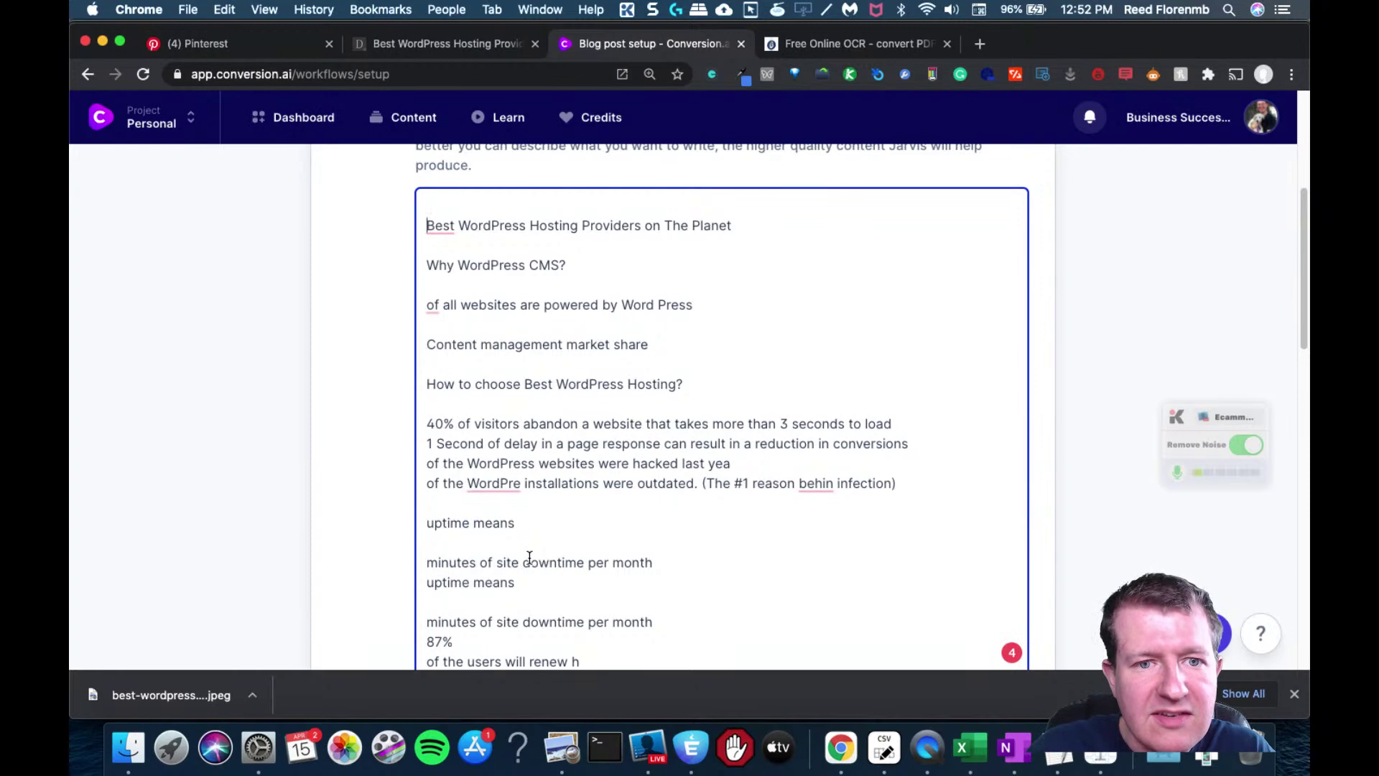
key(BackSpace)
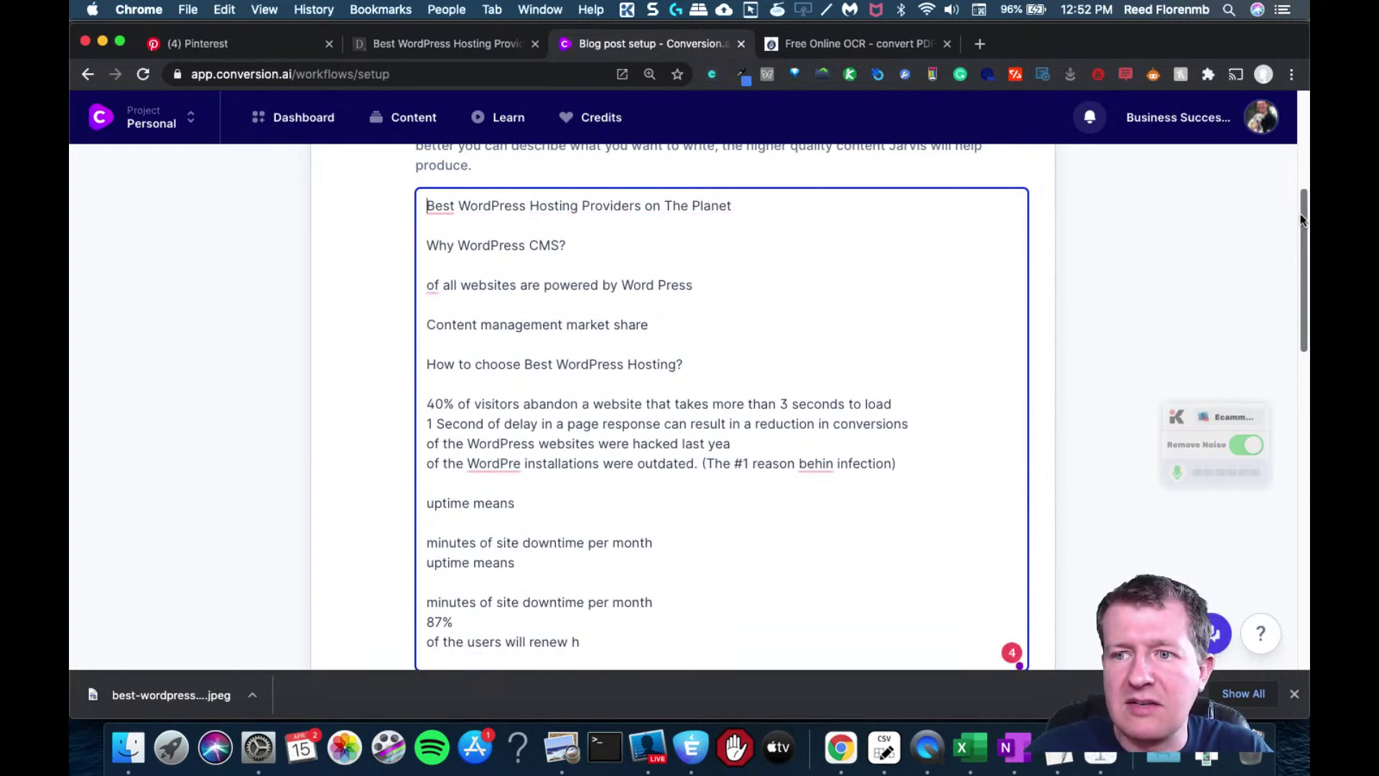
drag(1302, 222, 1301, 296)
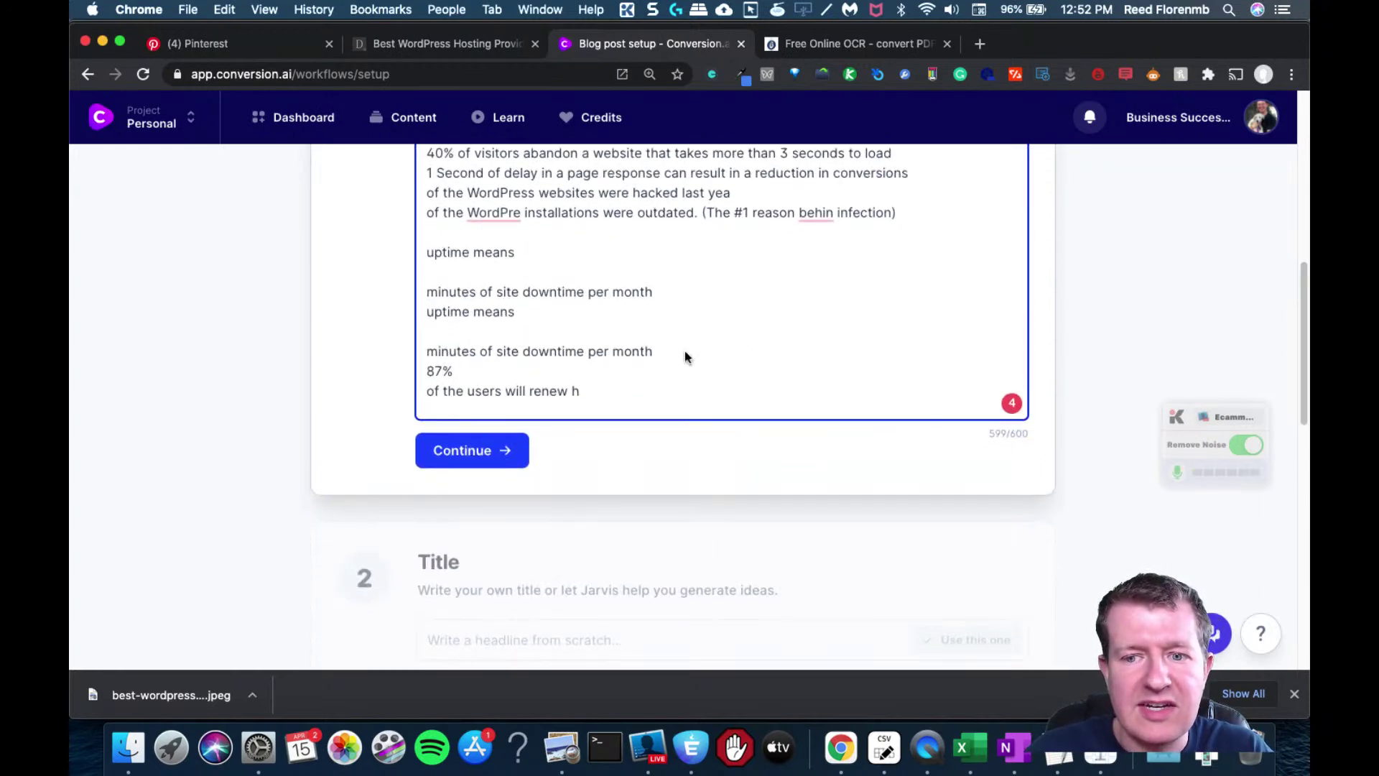
click(488, 453)
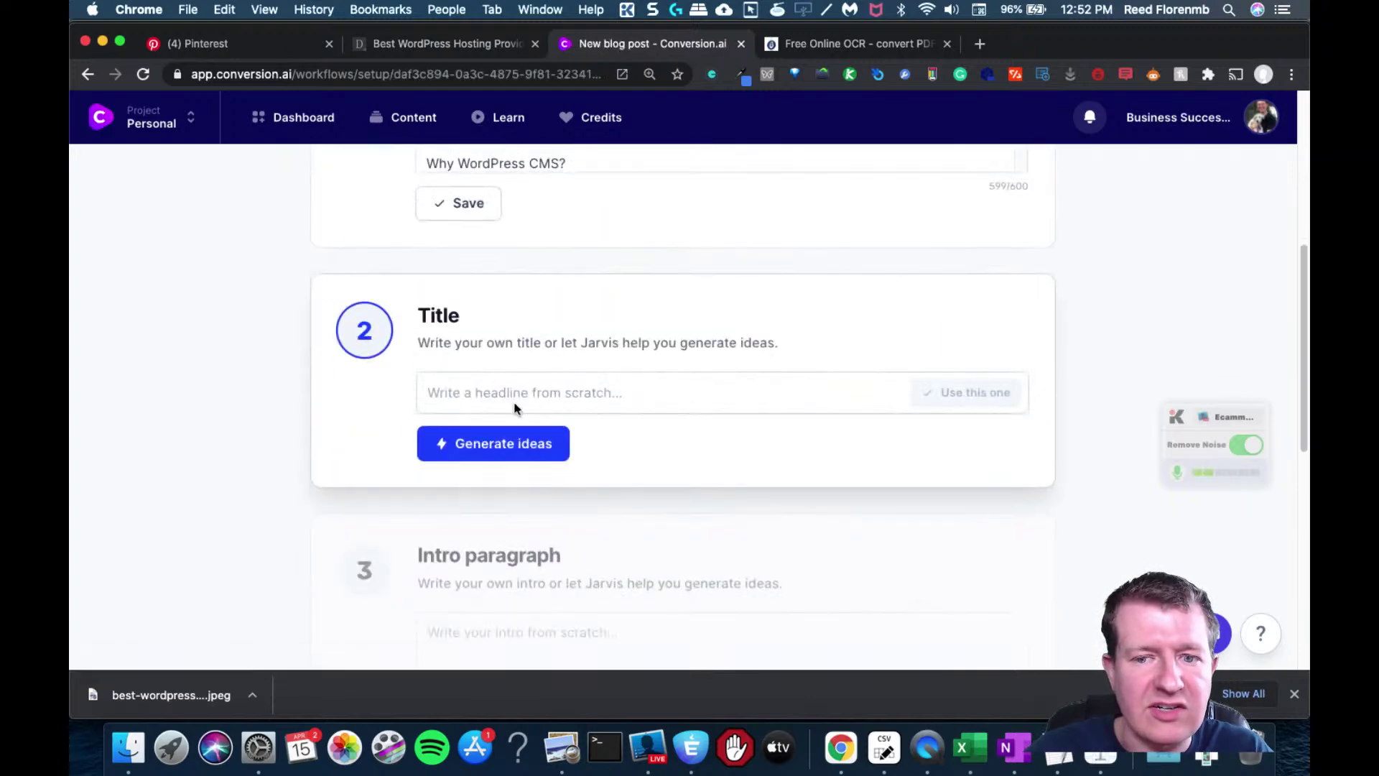
- Generate title ideas and use 'Best WordPress Hosting Providers on The Planet' as the title
click(534, 451)
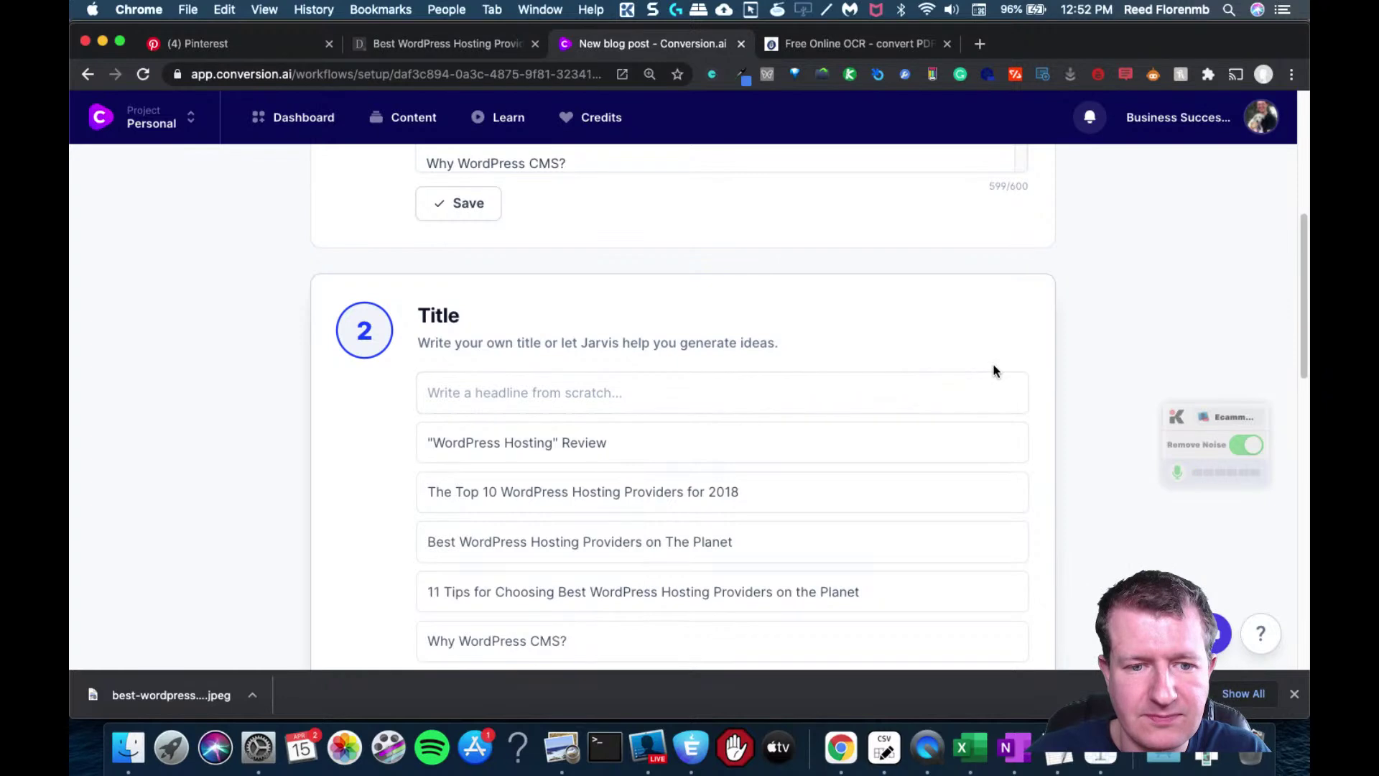
scroll(895, 285, down, 5)
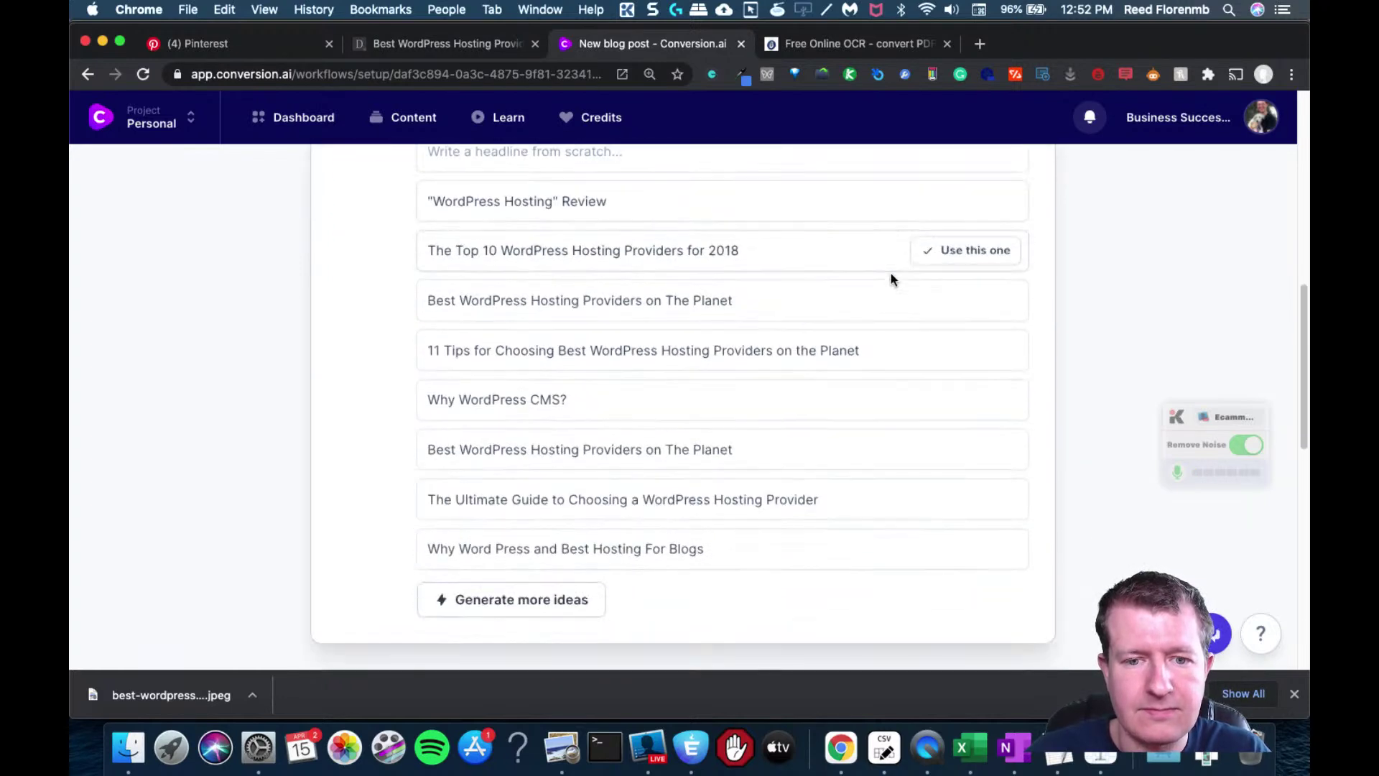
scroll(891, 279, up, 1)
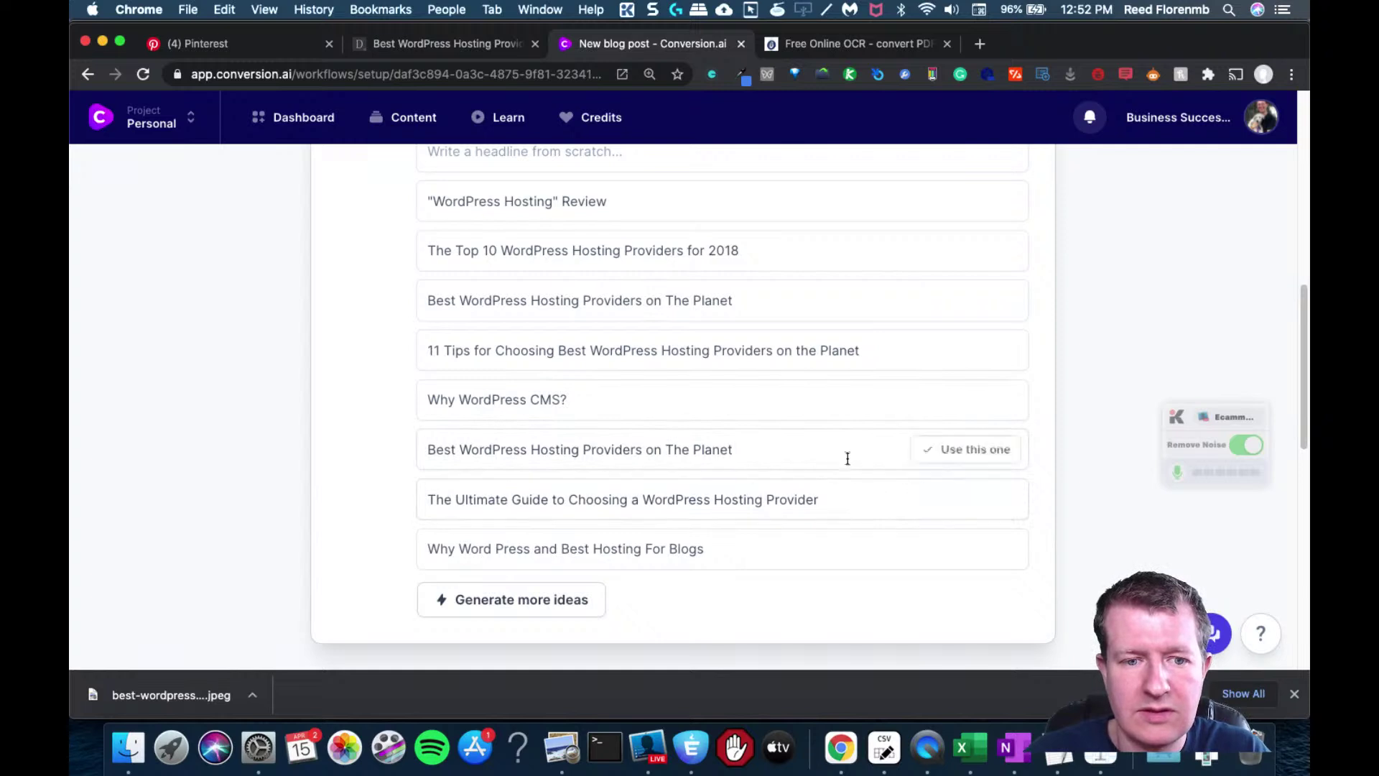
click(951, 452)
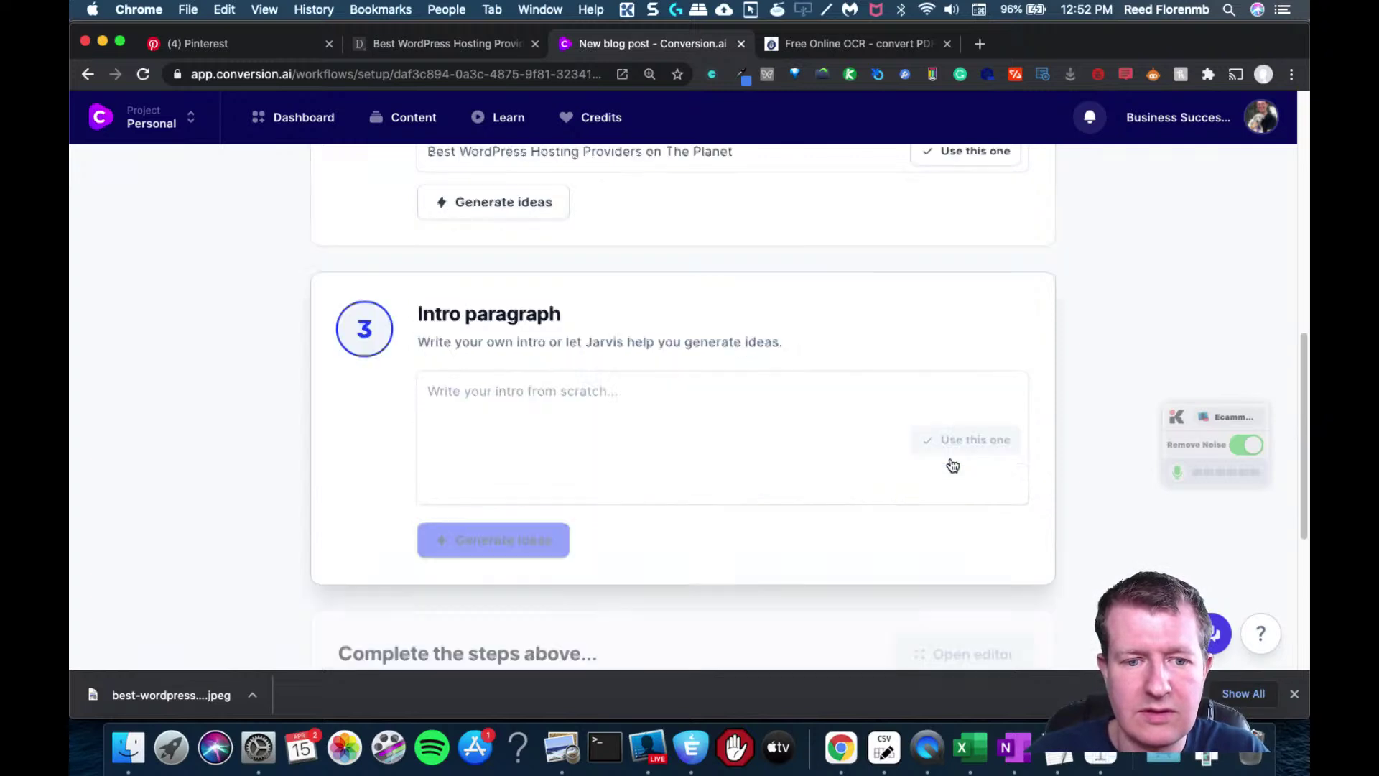
- Generate intro ideas and use the third one, 'If you have a WordPress website…'
click(541, 503)
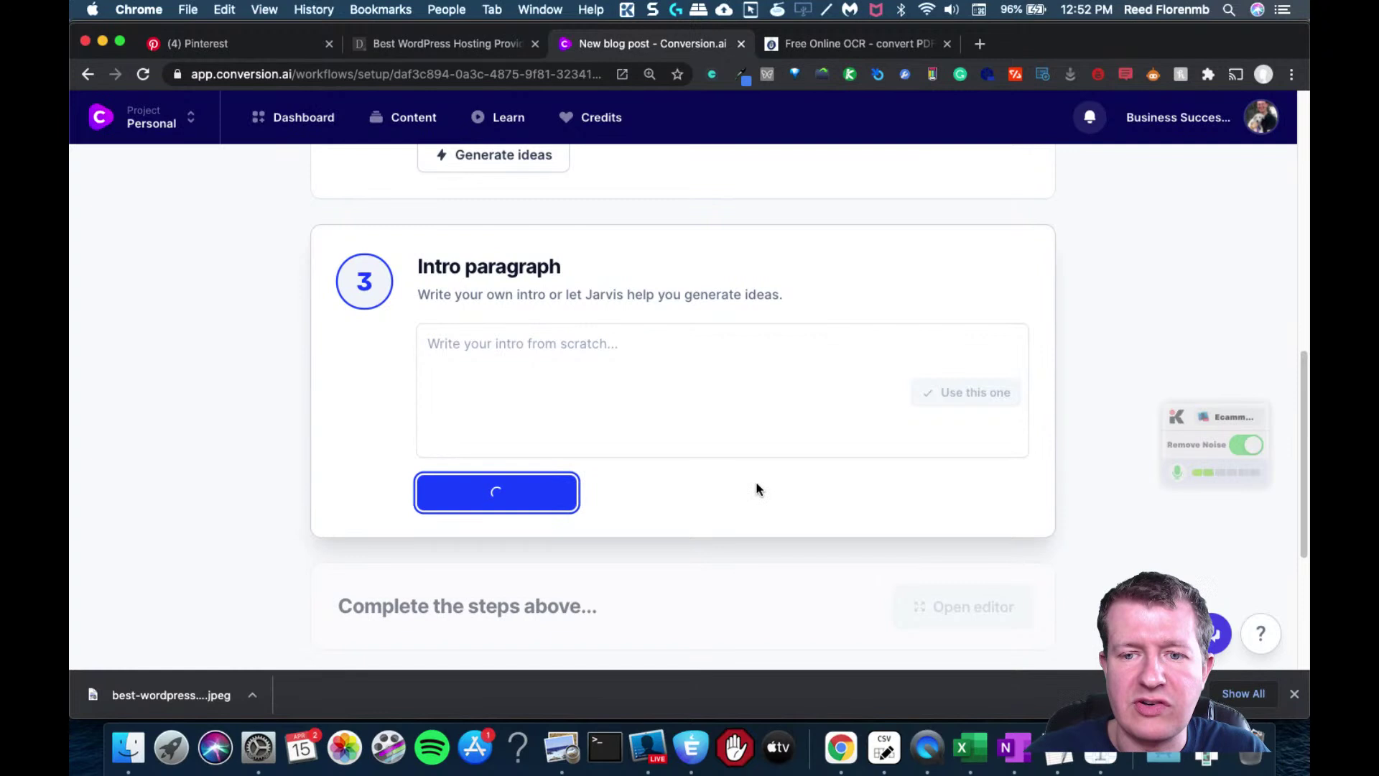
click(1294, 693)
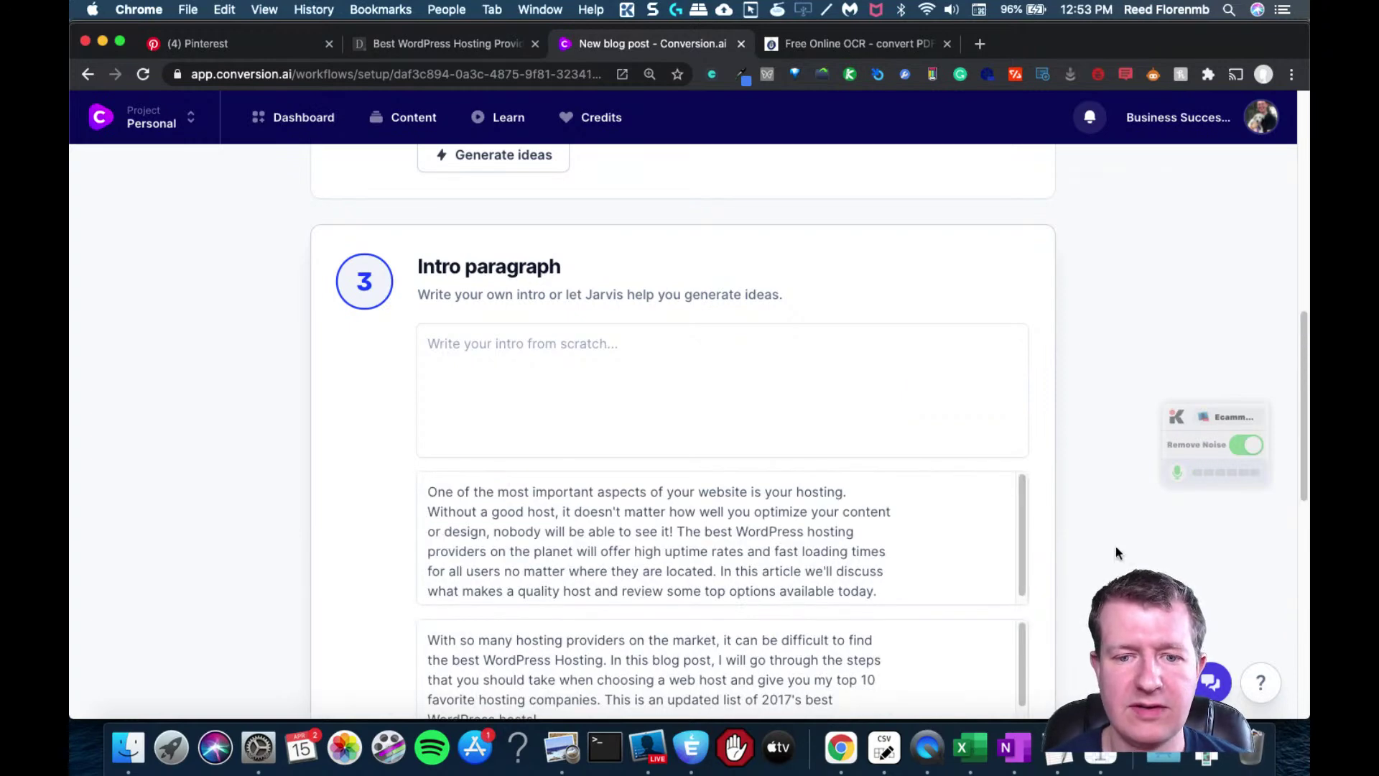
scroll(1114, 549, down, 1)
scroll(1117, 550, down, 5)
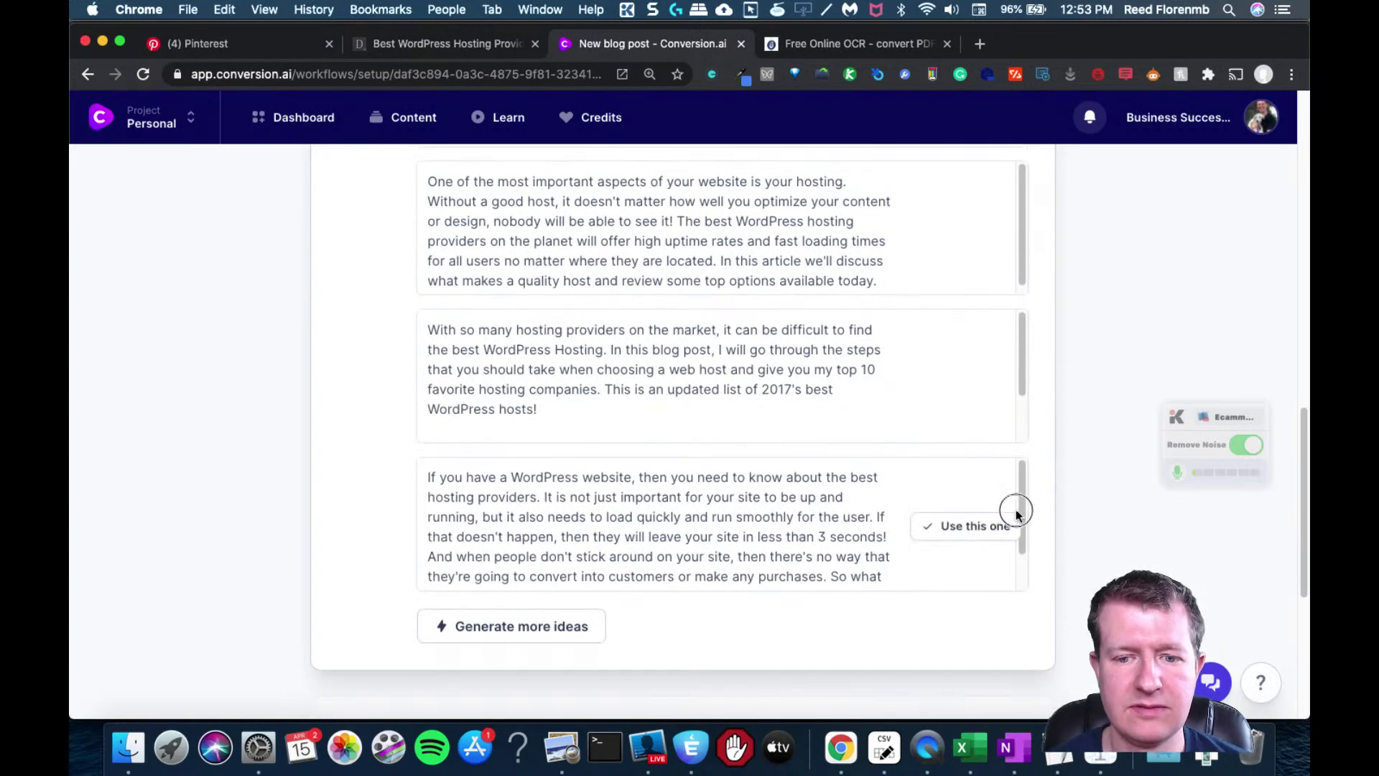
triple_click(1007, 540)
click(978, 526)
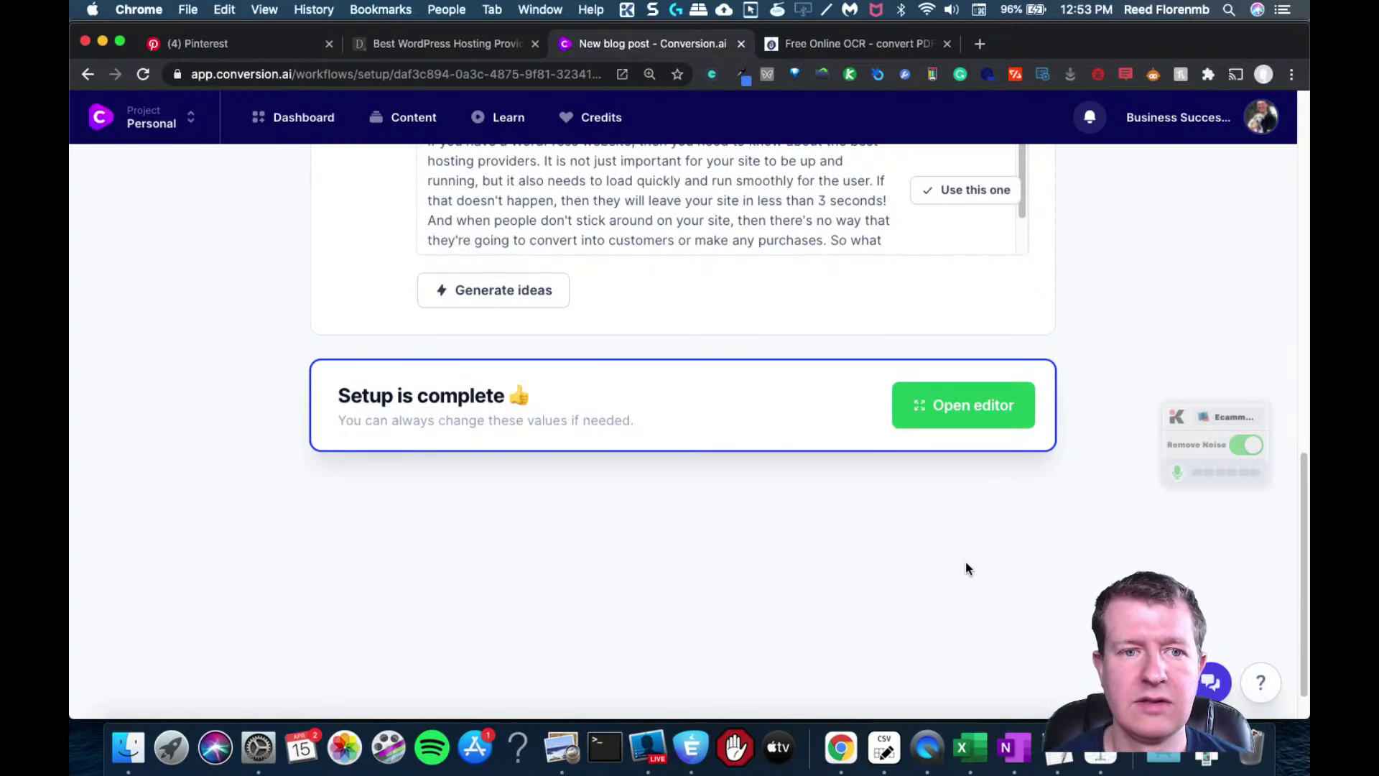
scroll(965, 562, down, 1)
scroll(966, 567, up, 5)
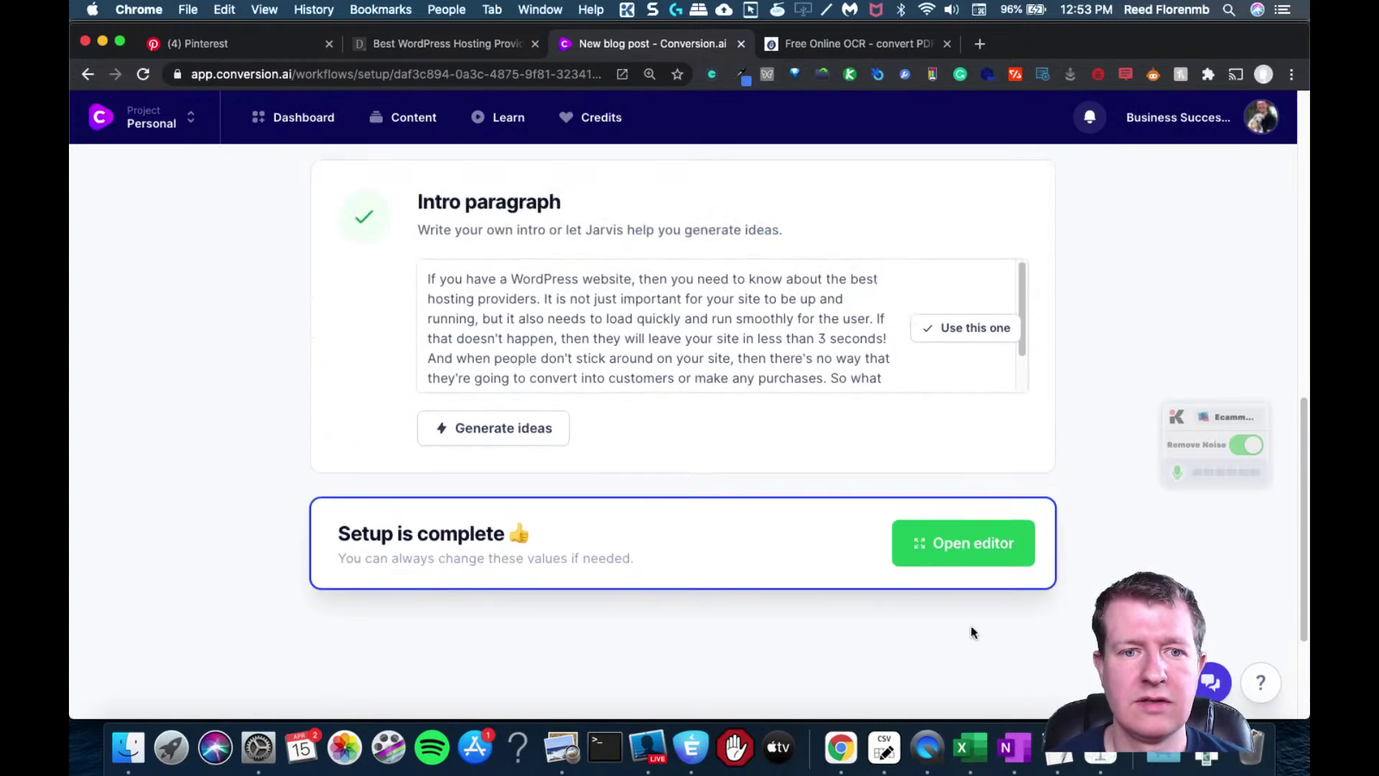
- Open the editor and paste the infographic facts on a new line below the intro
click(966, 558)
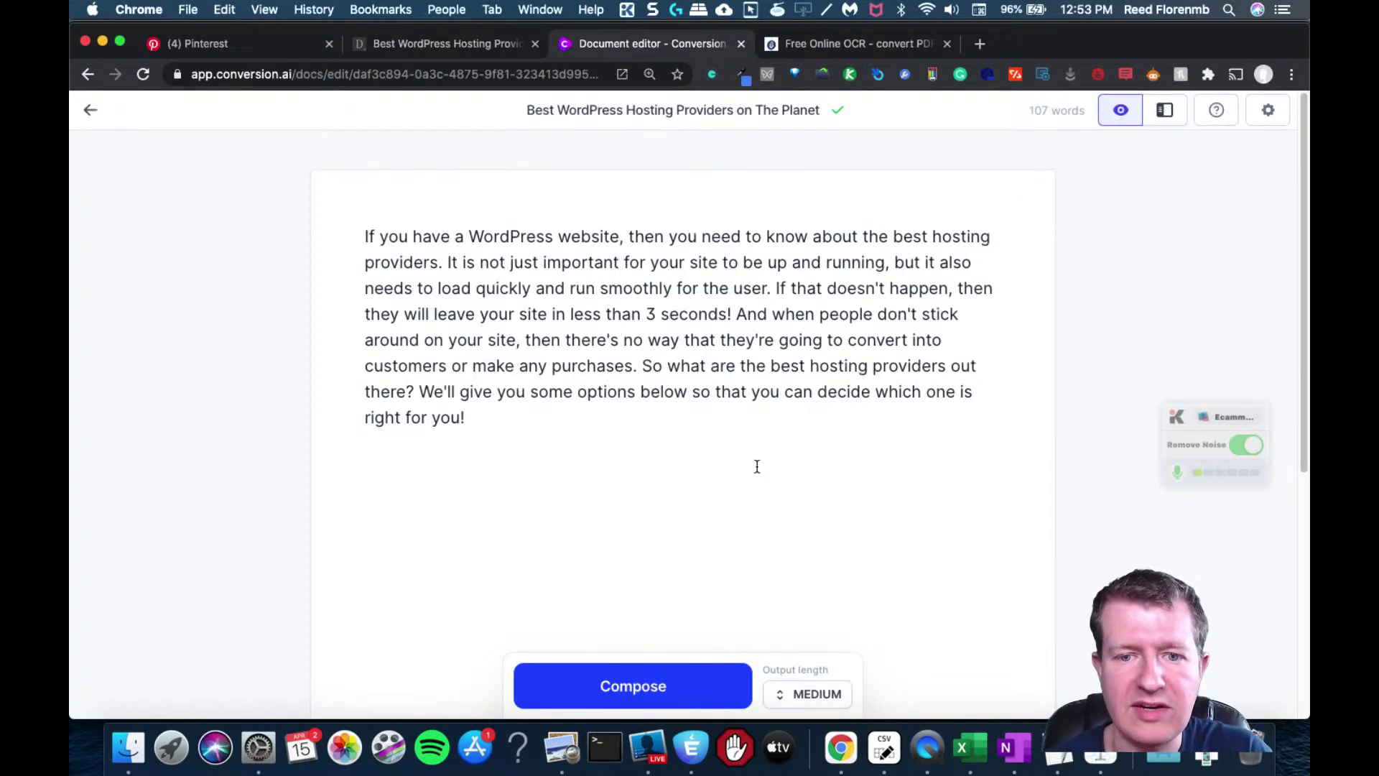
key(Return)
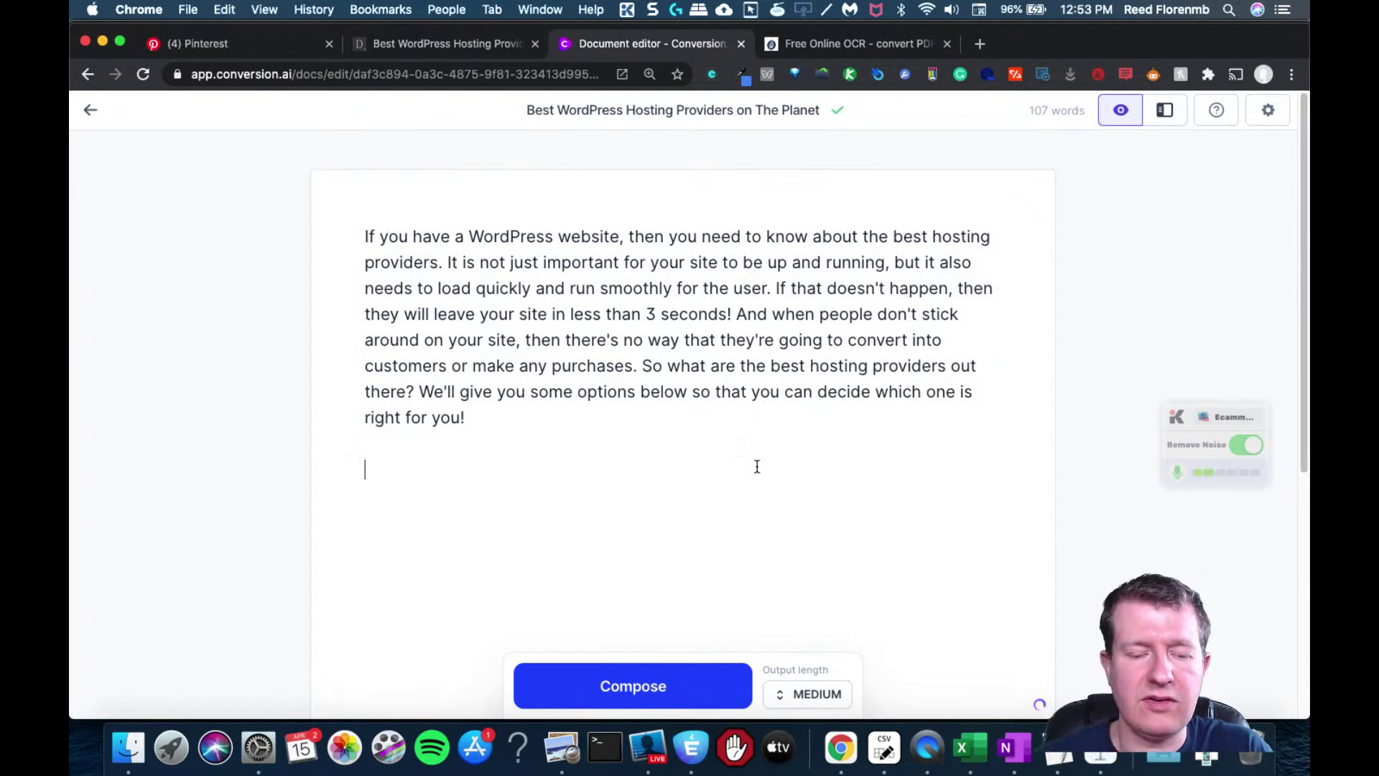
key(super+v)
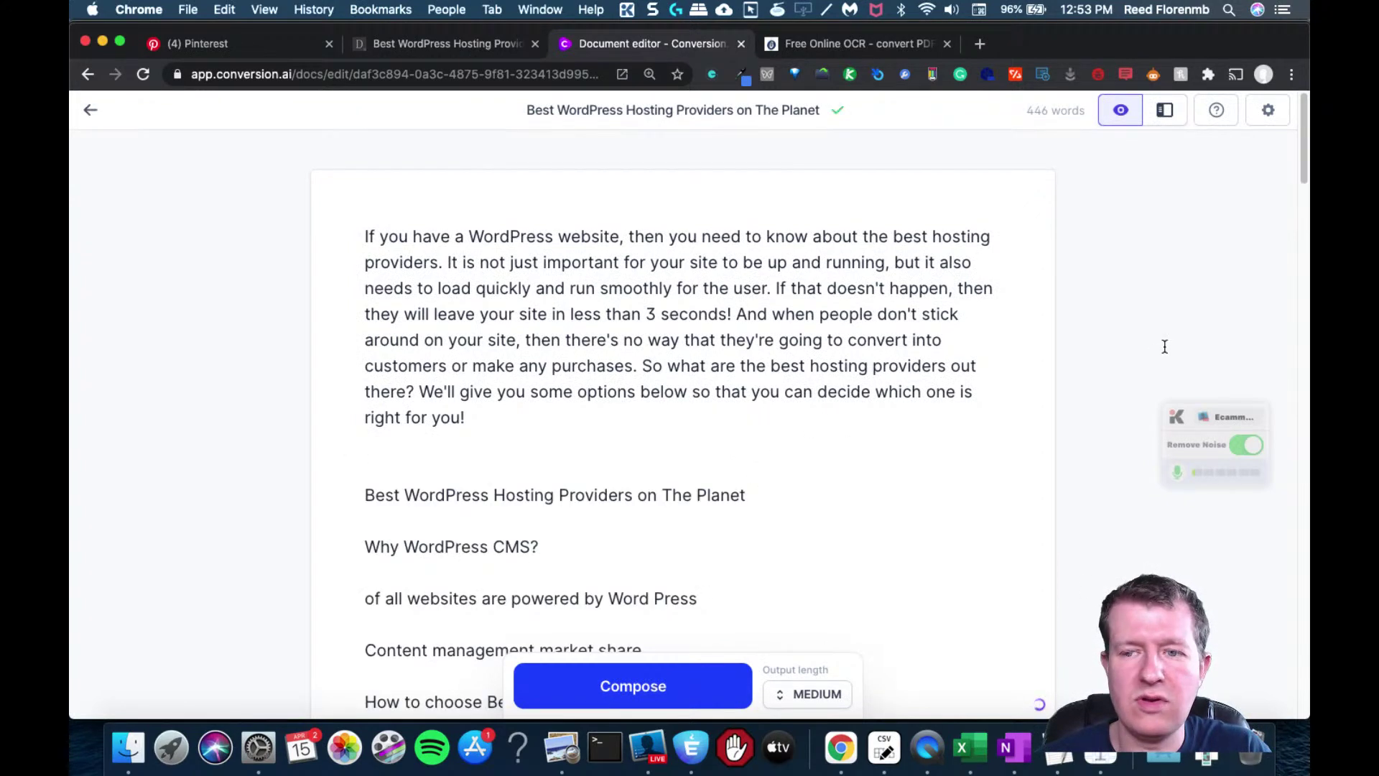
drag(1303, 174, 1250, 215)
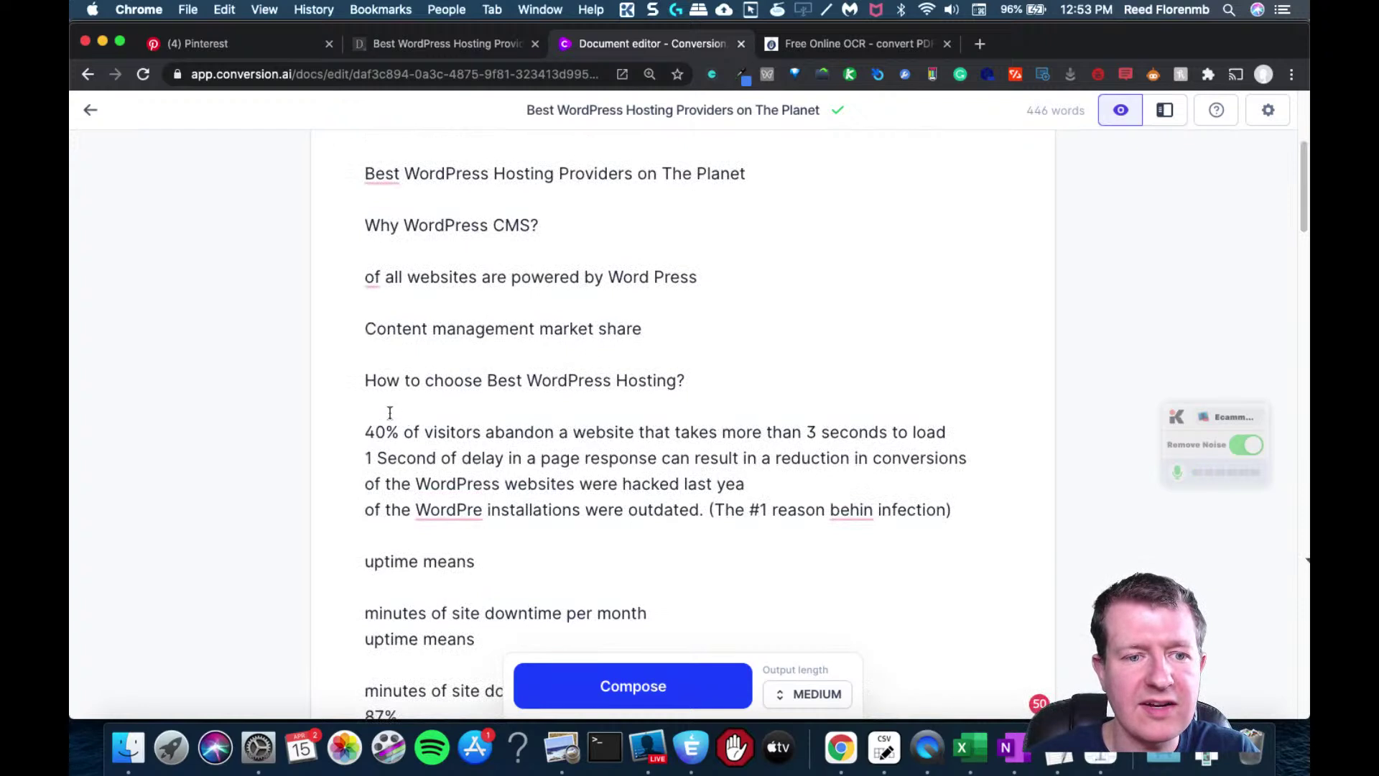
- Try and reject AI rewrites of the '40% of visitors' line, then add blank lines after it
drag(364, 431, 710, 509)
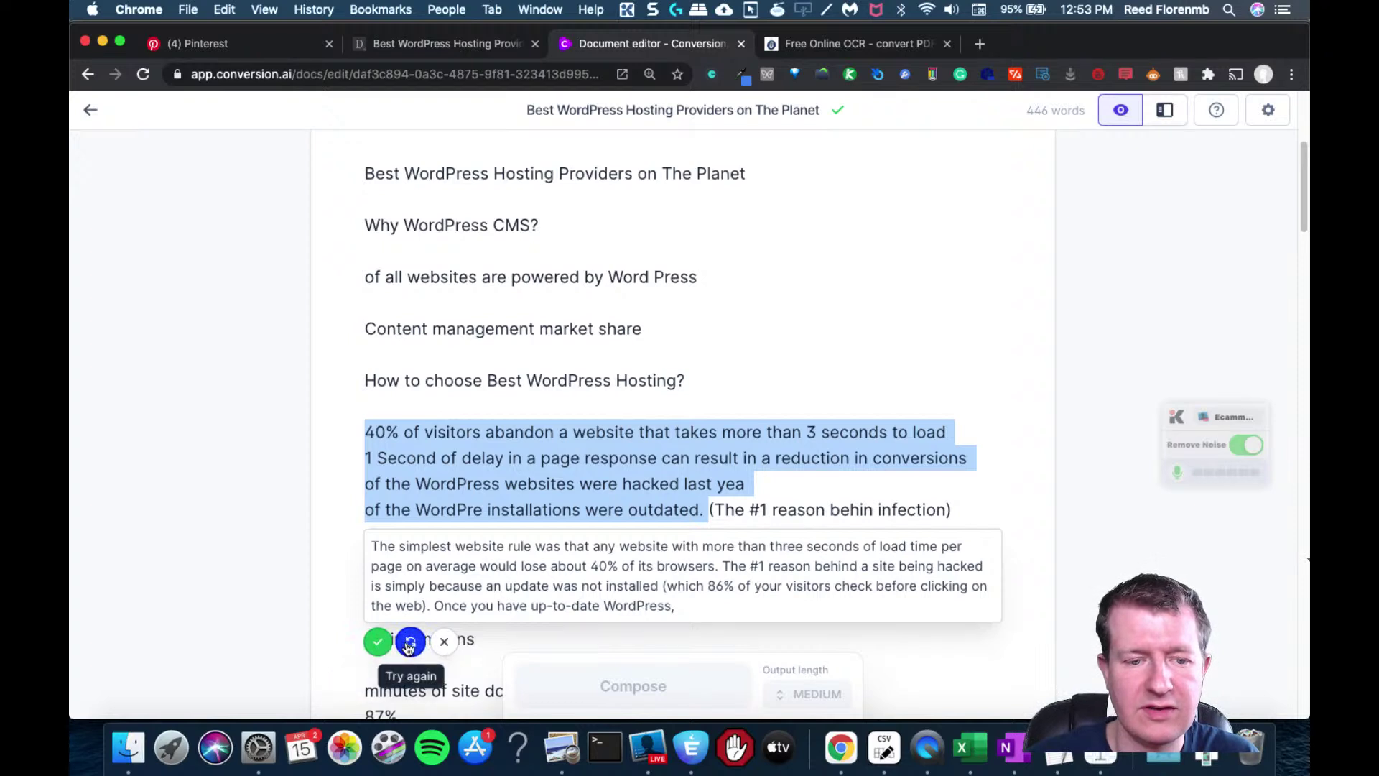
click(410, 642)
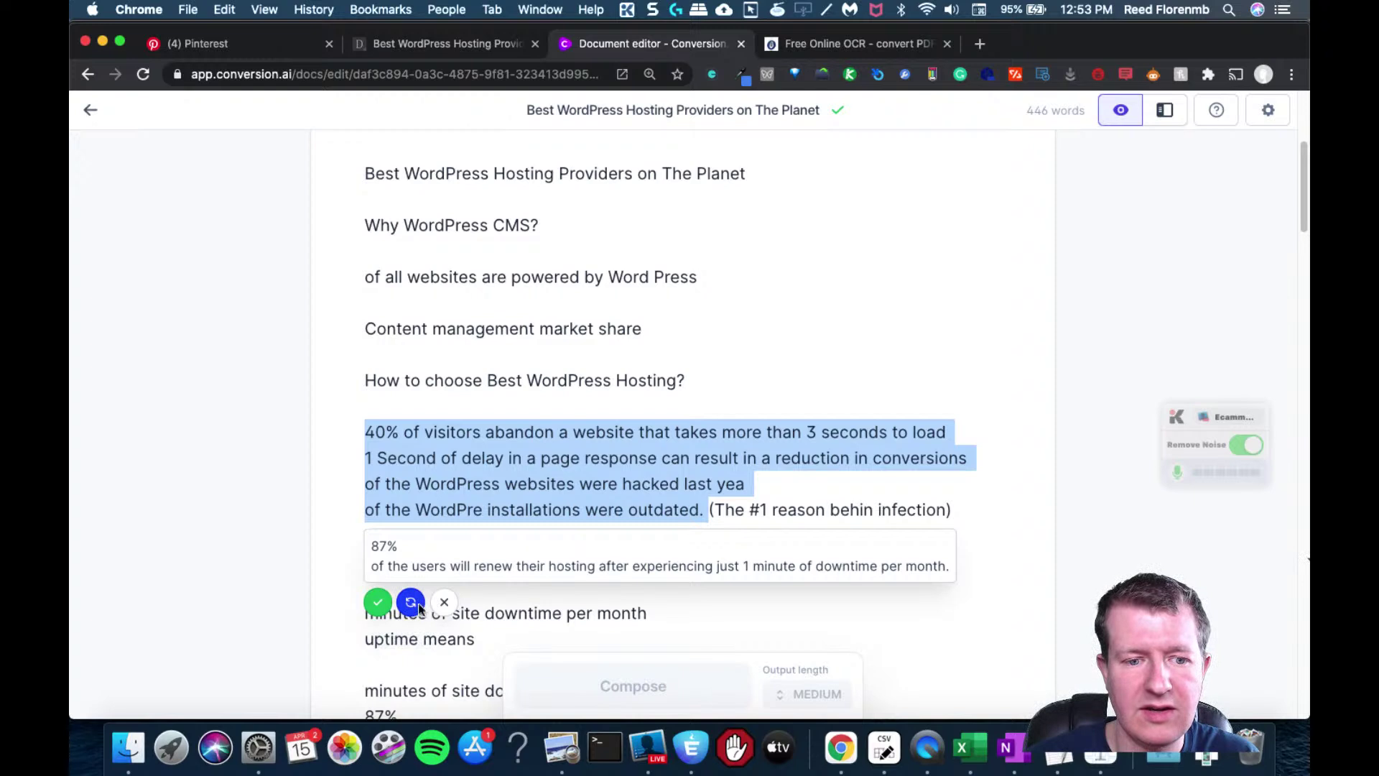
click(443, 603)
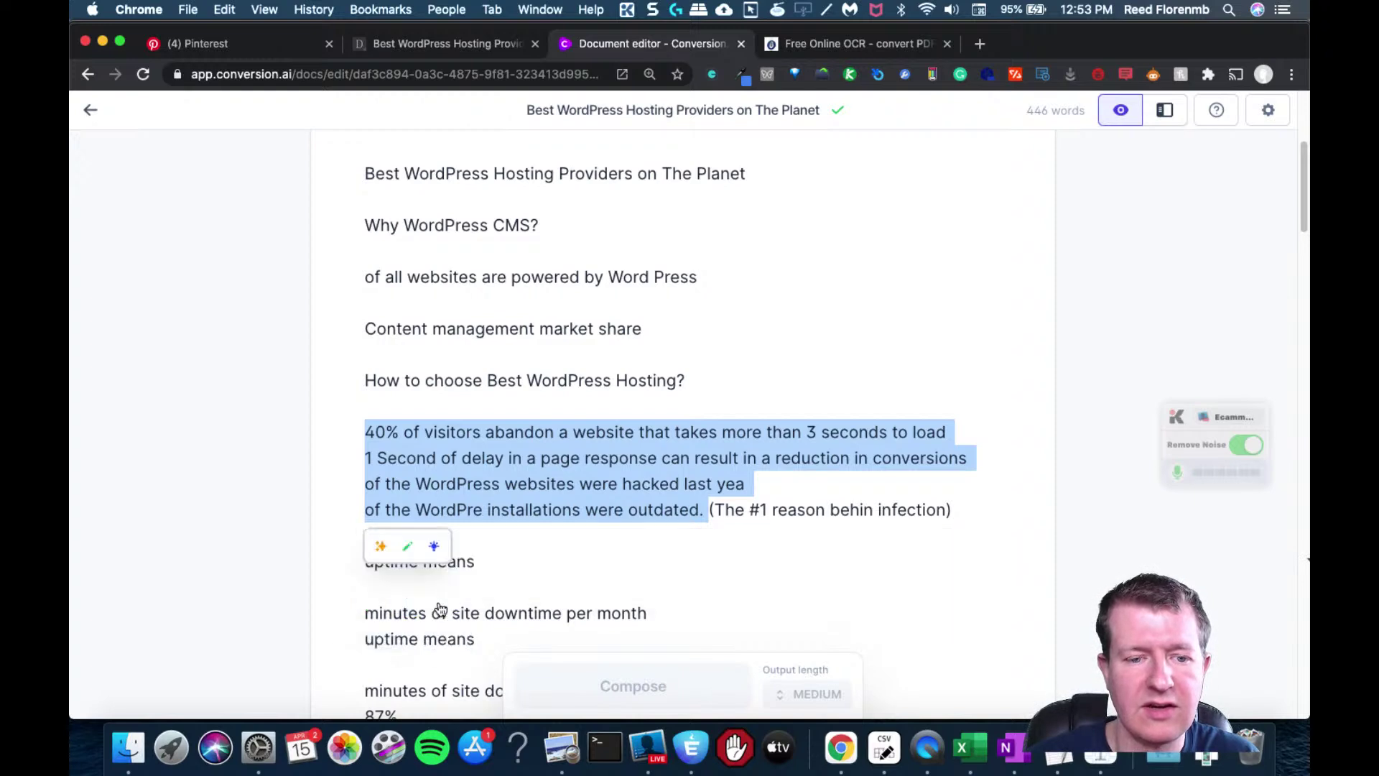
click(434, 545)
click(522, 443)
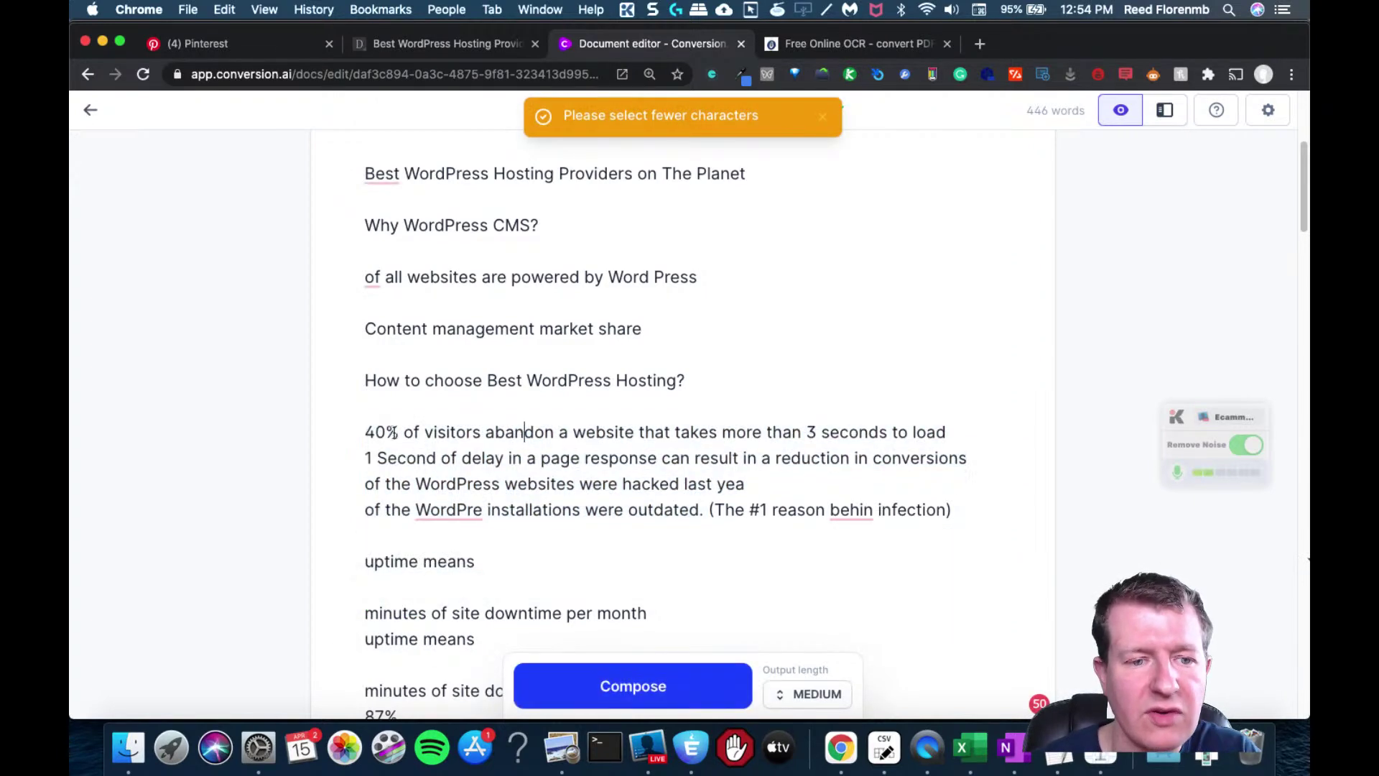
drag(356, 432, 962, 431)
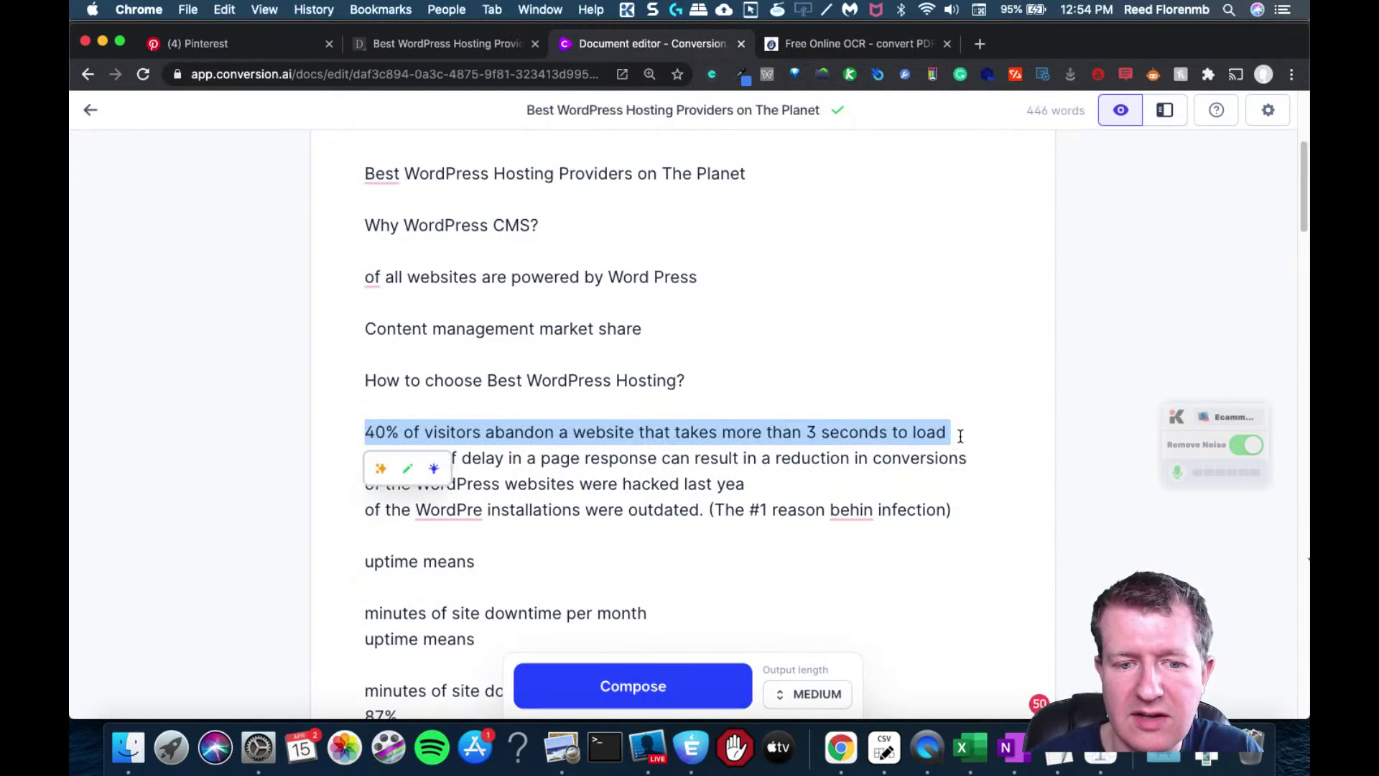
click(434, 471)
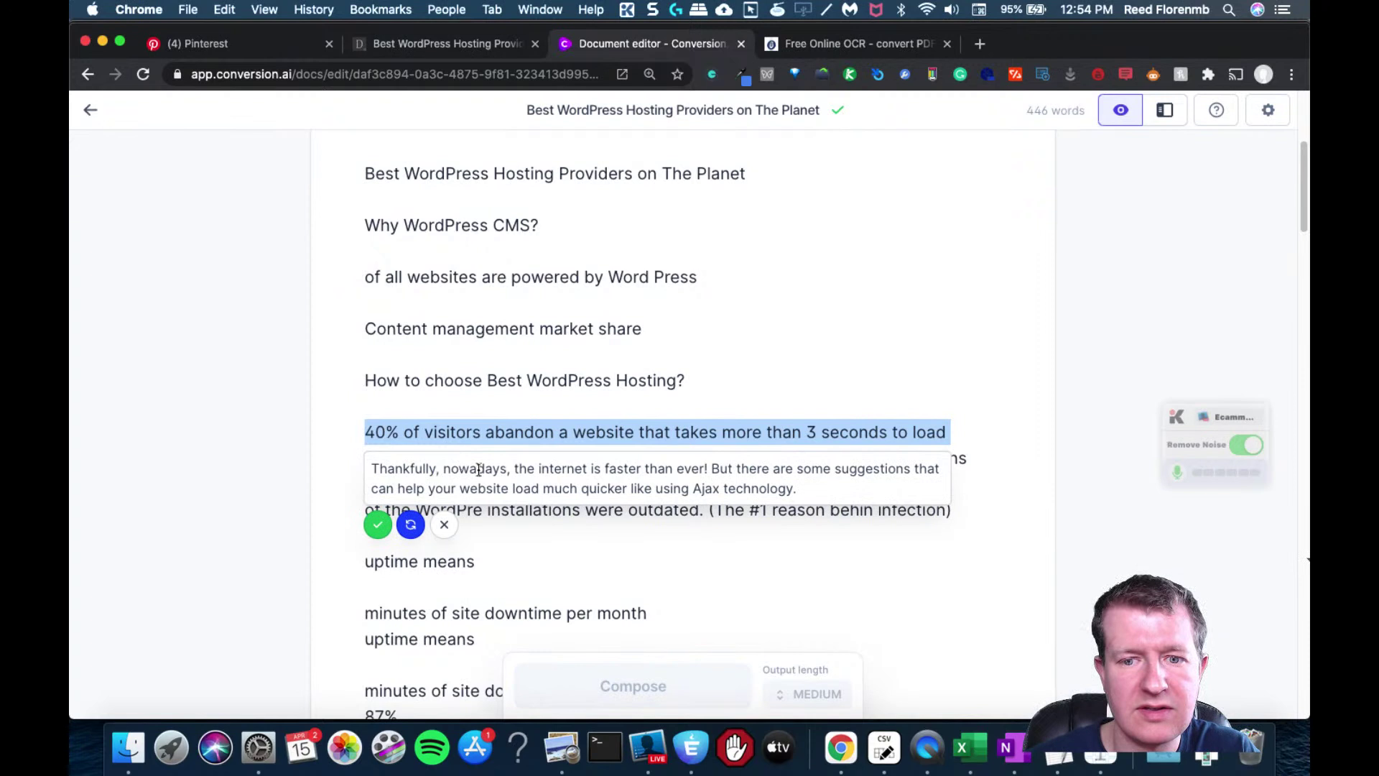
click(443, 524)
click(684, 435)
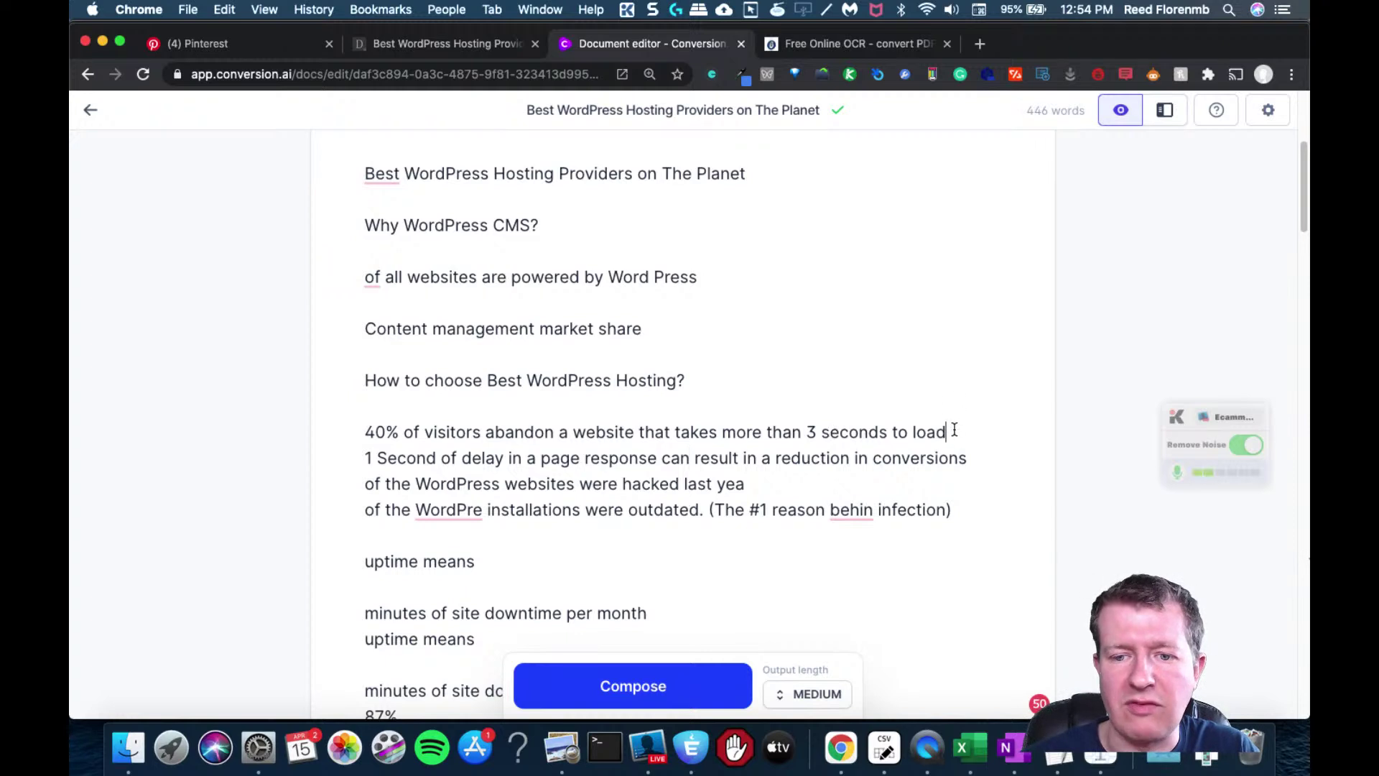
key(Return)
key(Return)
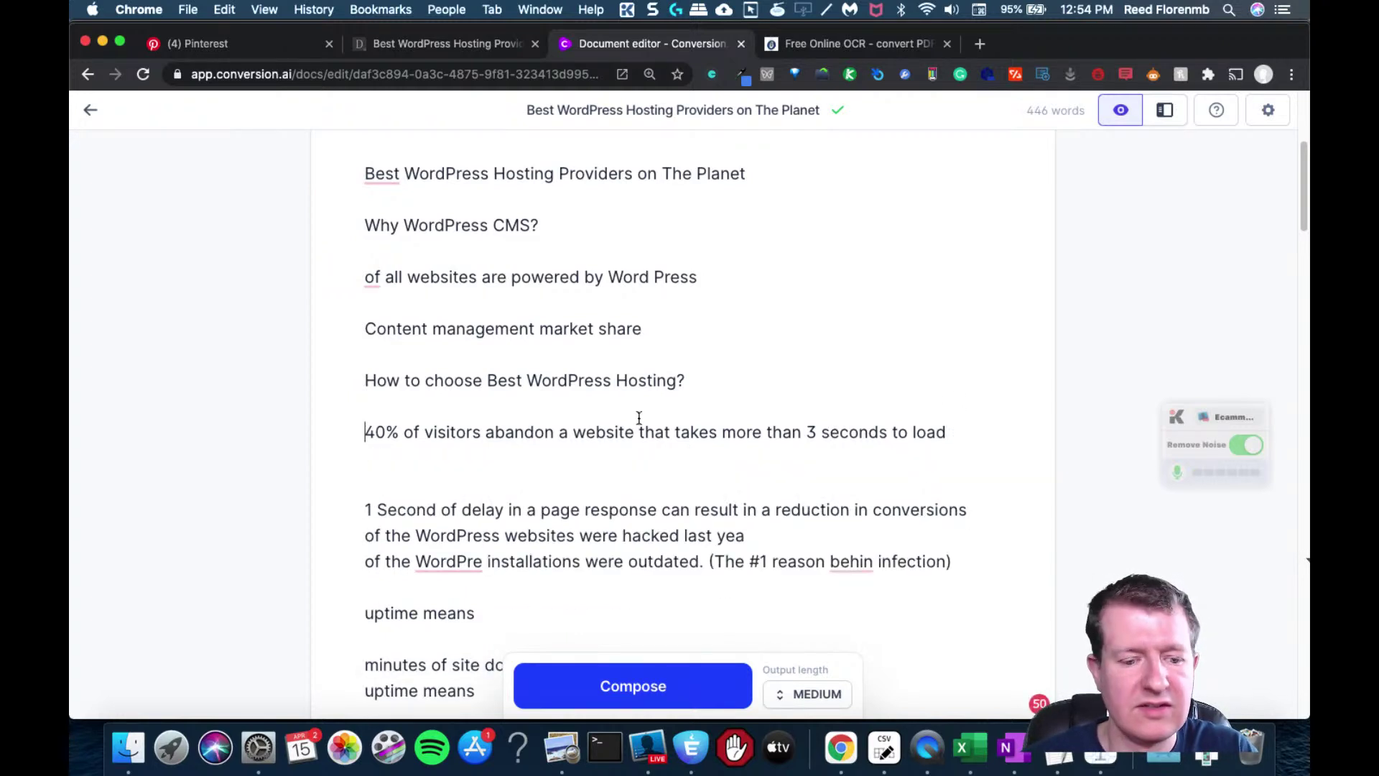
- Prefix the 40% line with ##, set output length to Long, and delete the composed text
text(##)
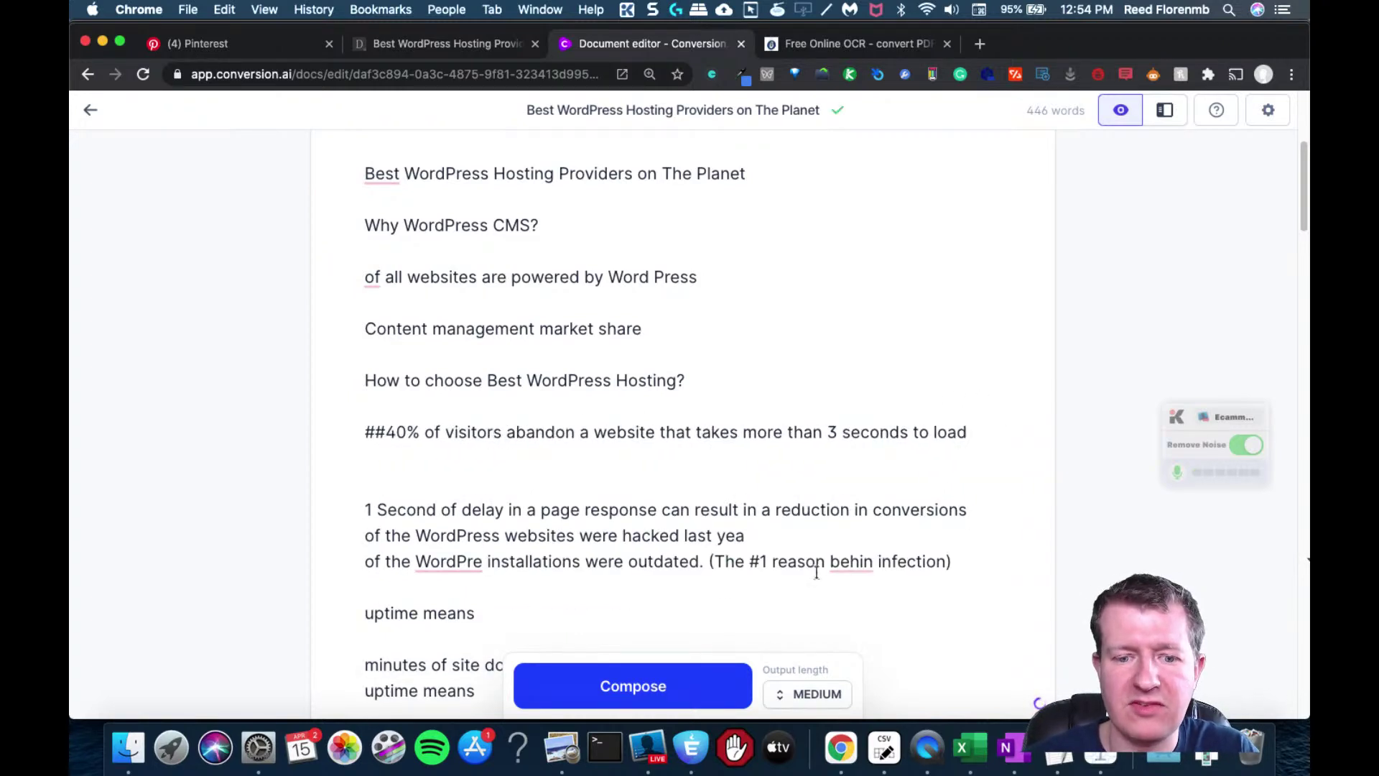
click(780, 691)
click(785, 635)
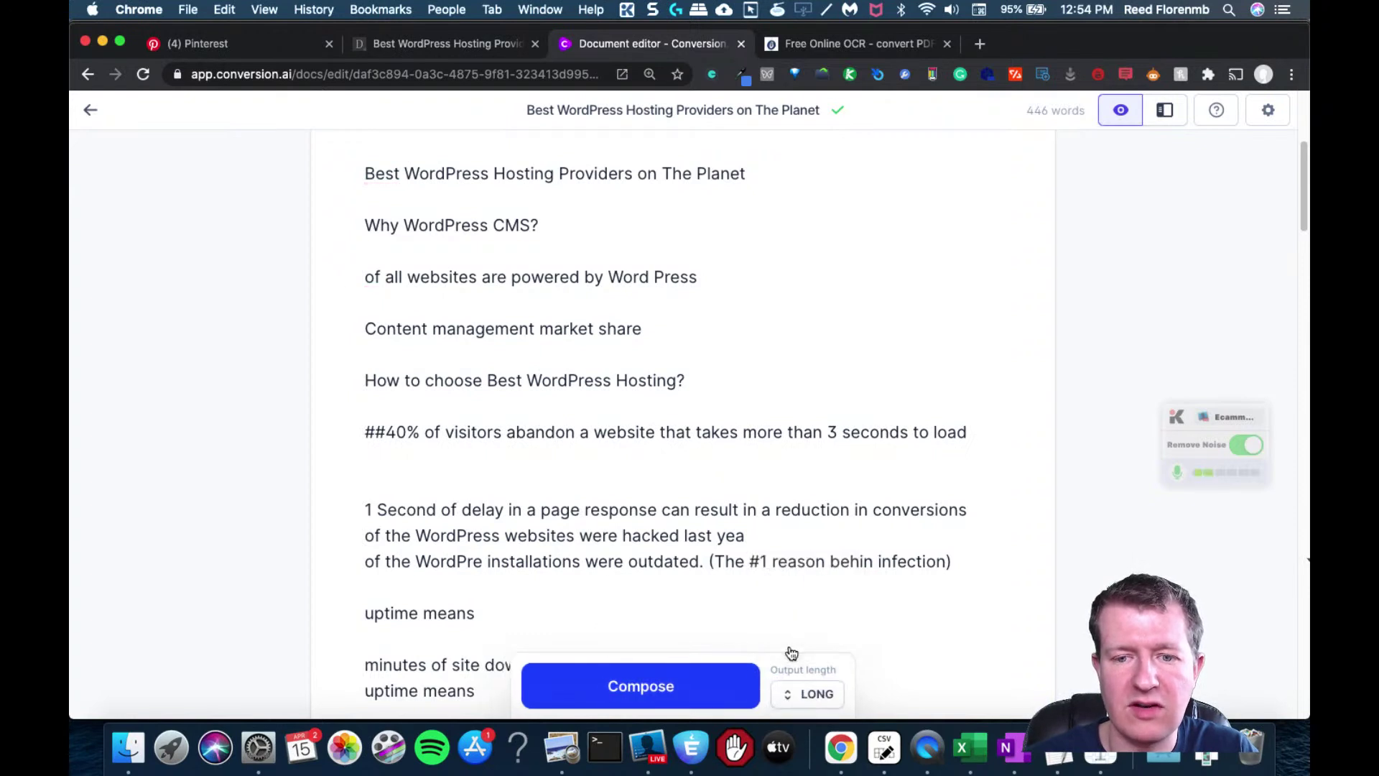
click(662, 680)
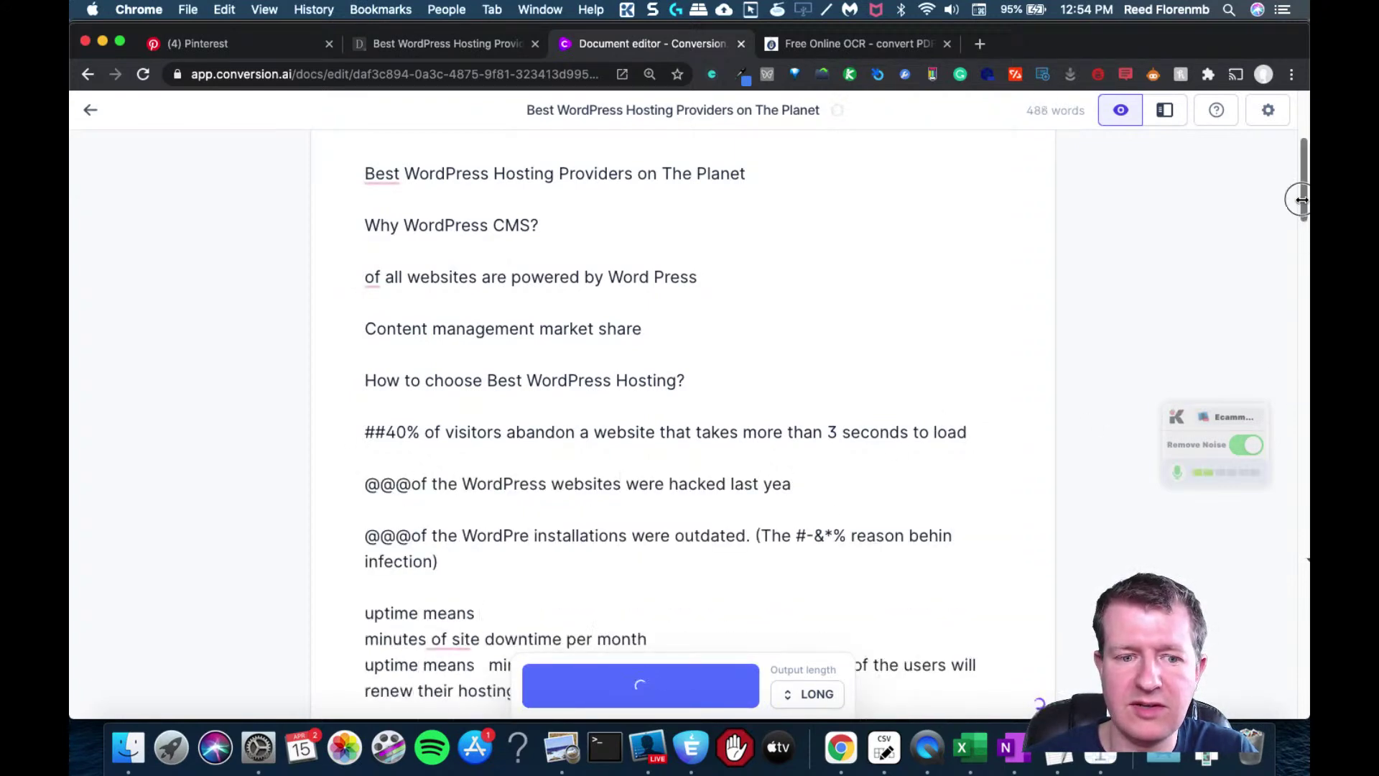
drag(1298, 200, 1298, 225)
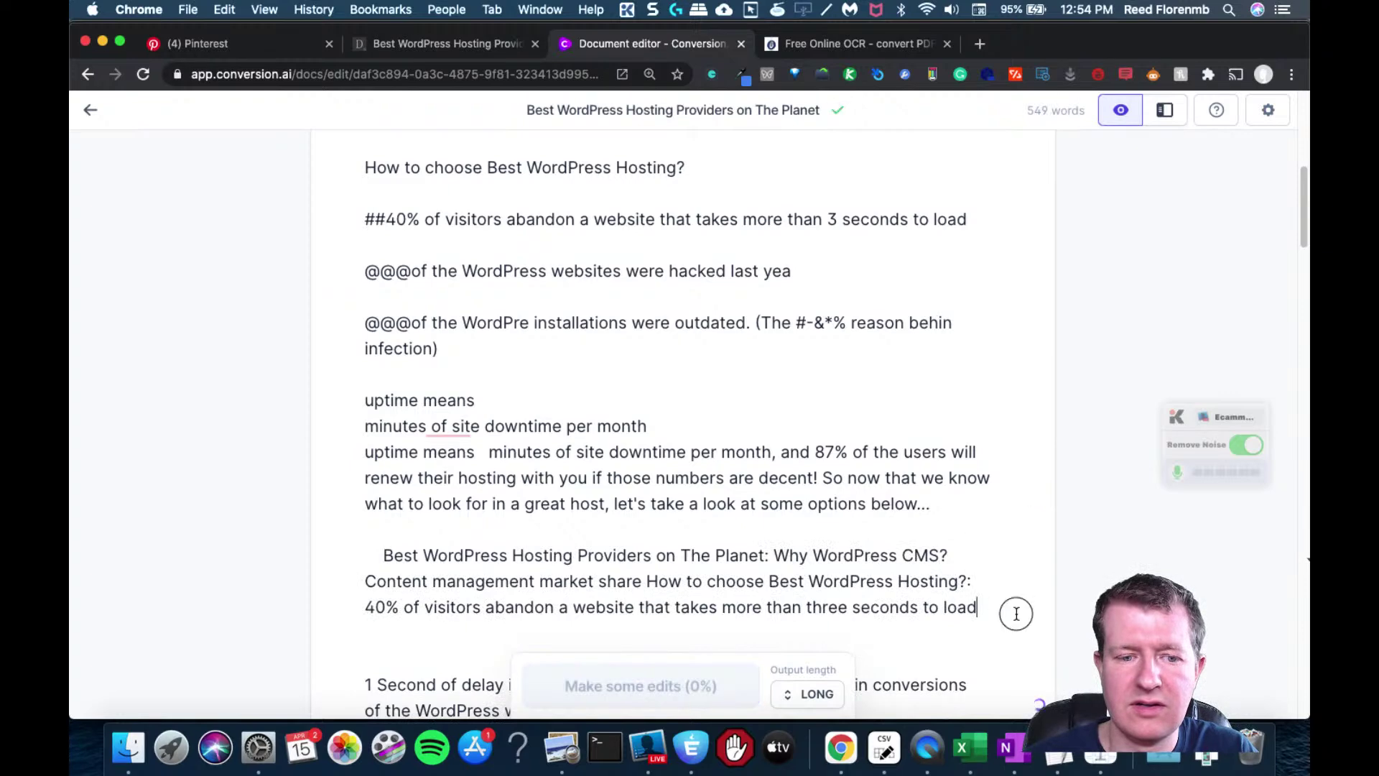
drag(1016, 613, 345, 274)
key(BackSpace)
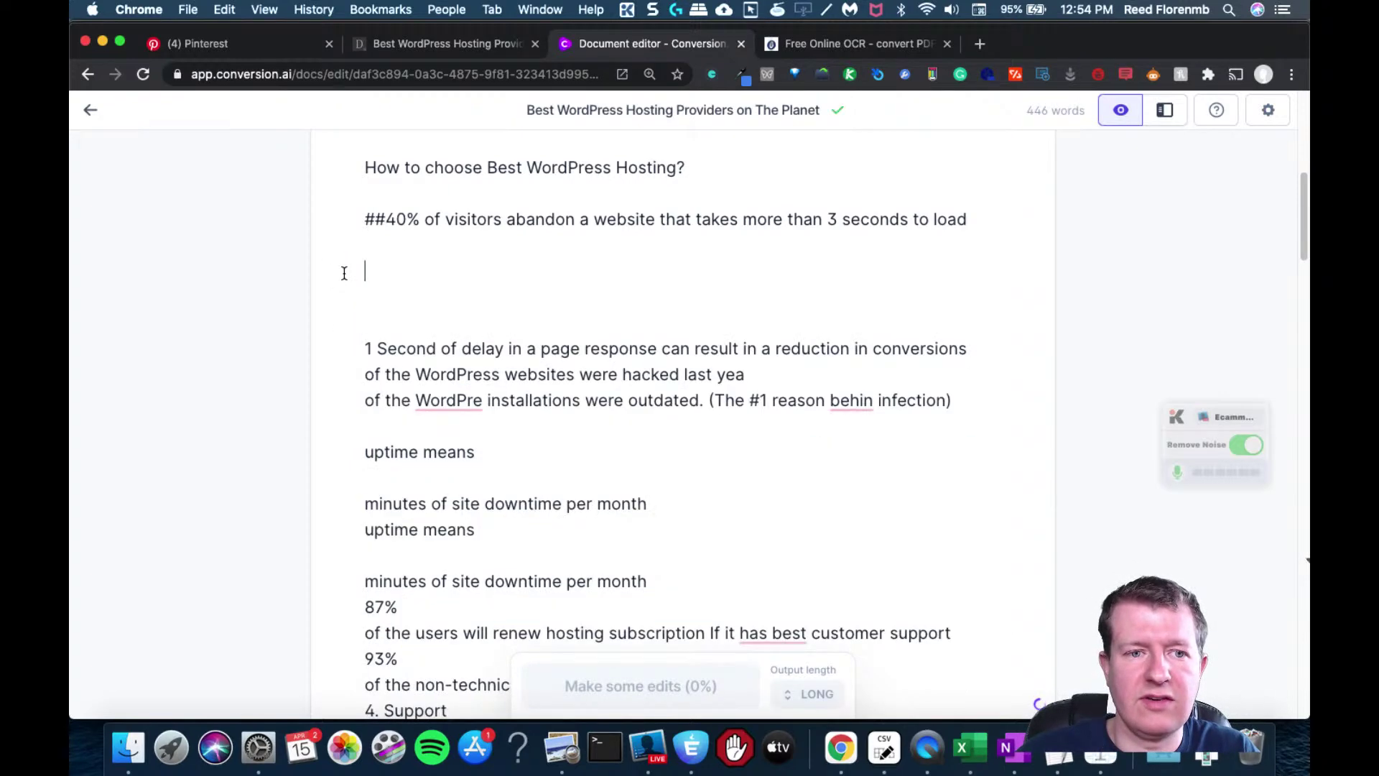
key(BackSpace)
- Compose a second paragraph after the ##40% of visitors line and delete it as well
drag(966, 219, 372, 218)
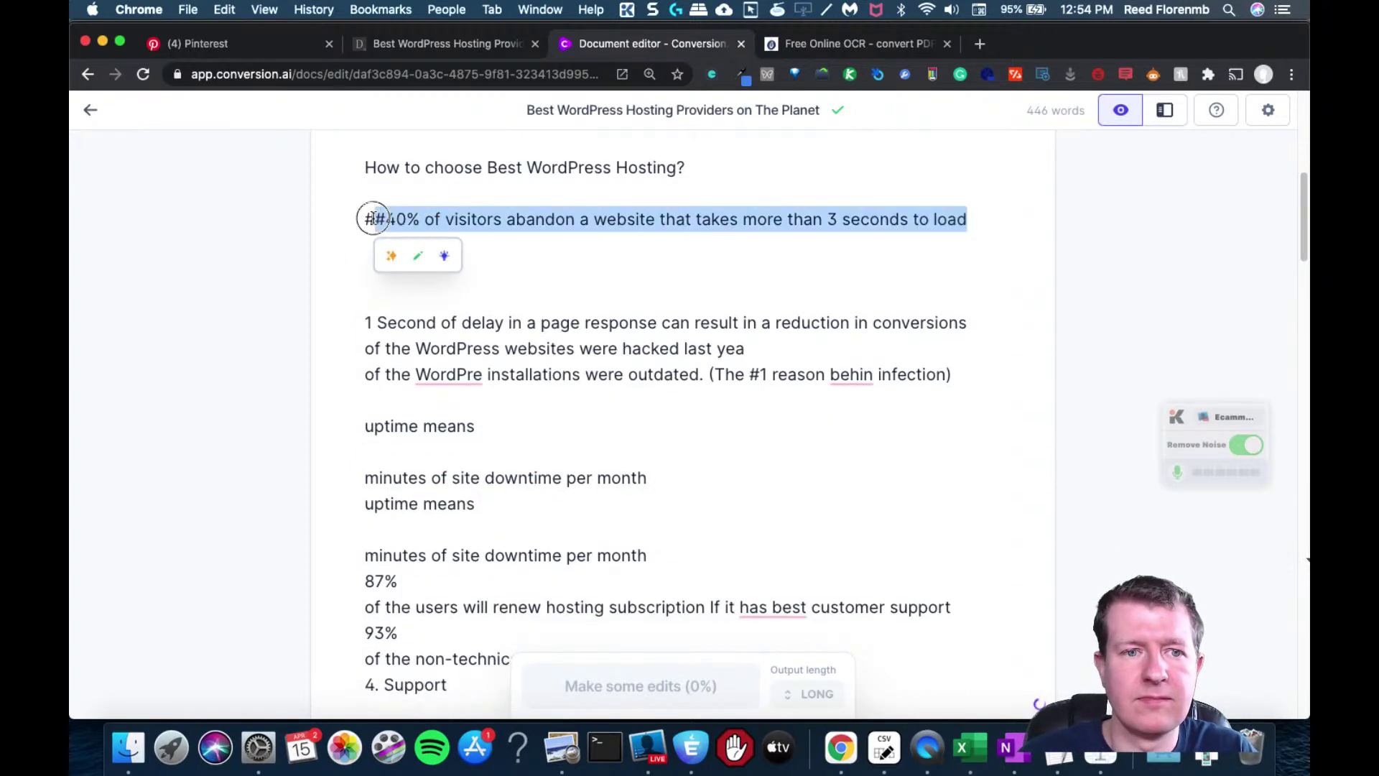
click(986, 222)
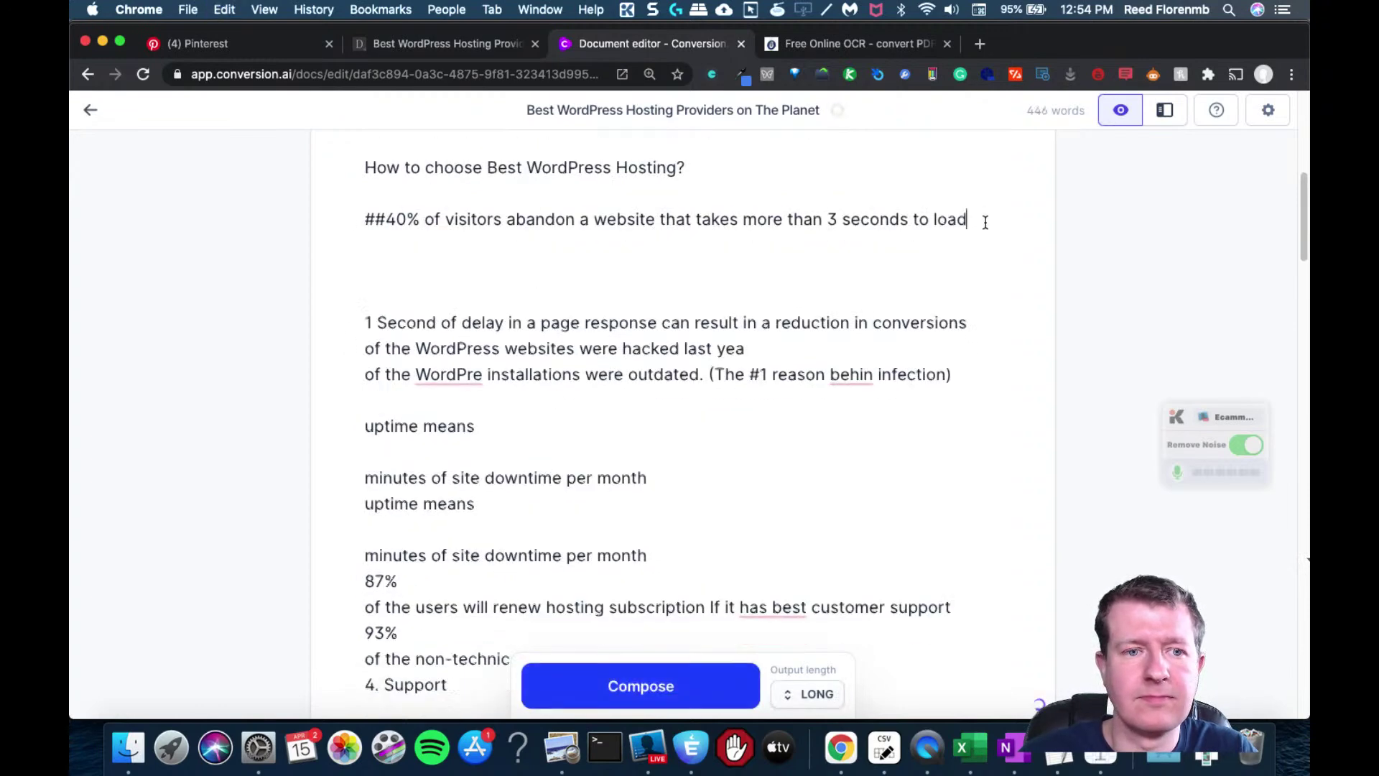
click(688, 696)
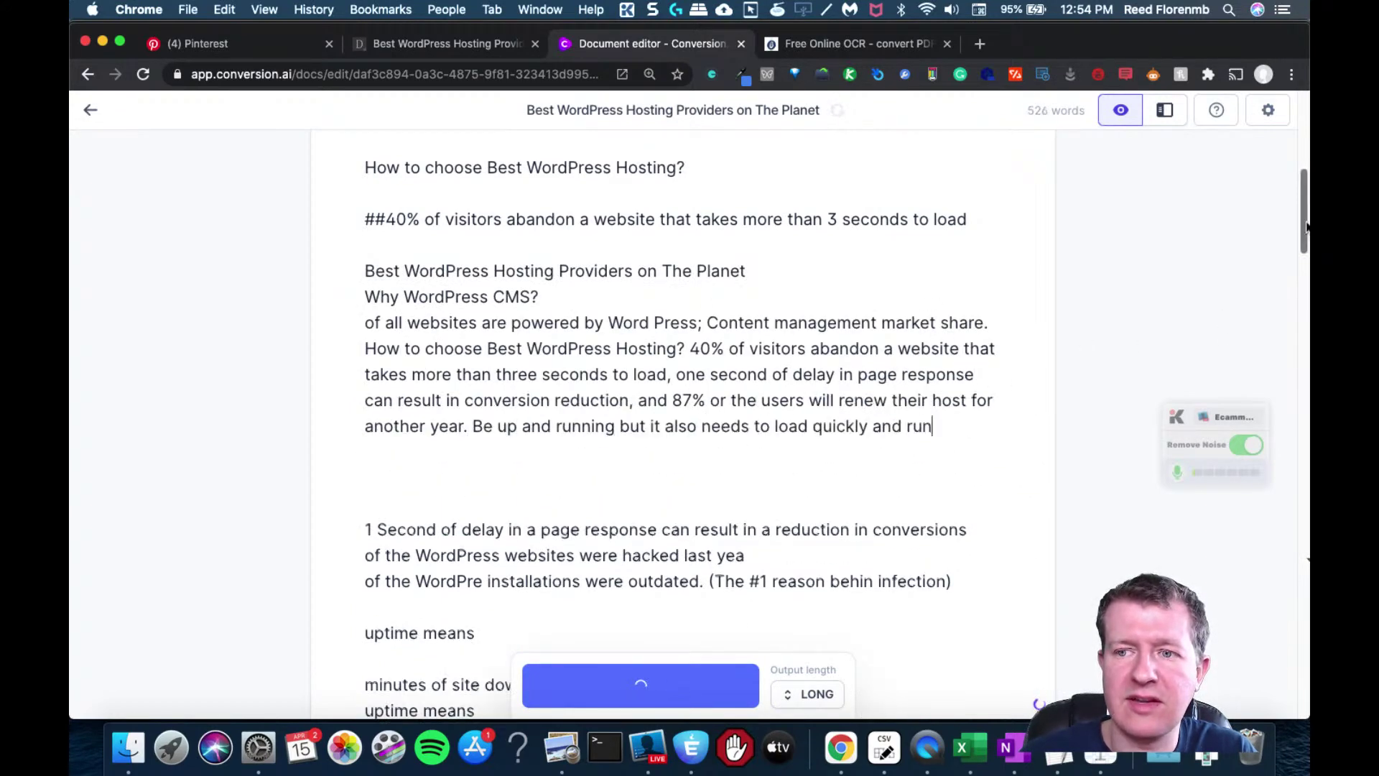
drag(1301, 222, 1168, 274)
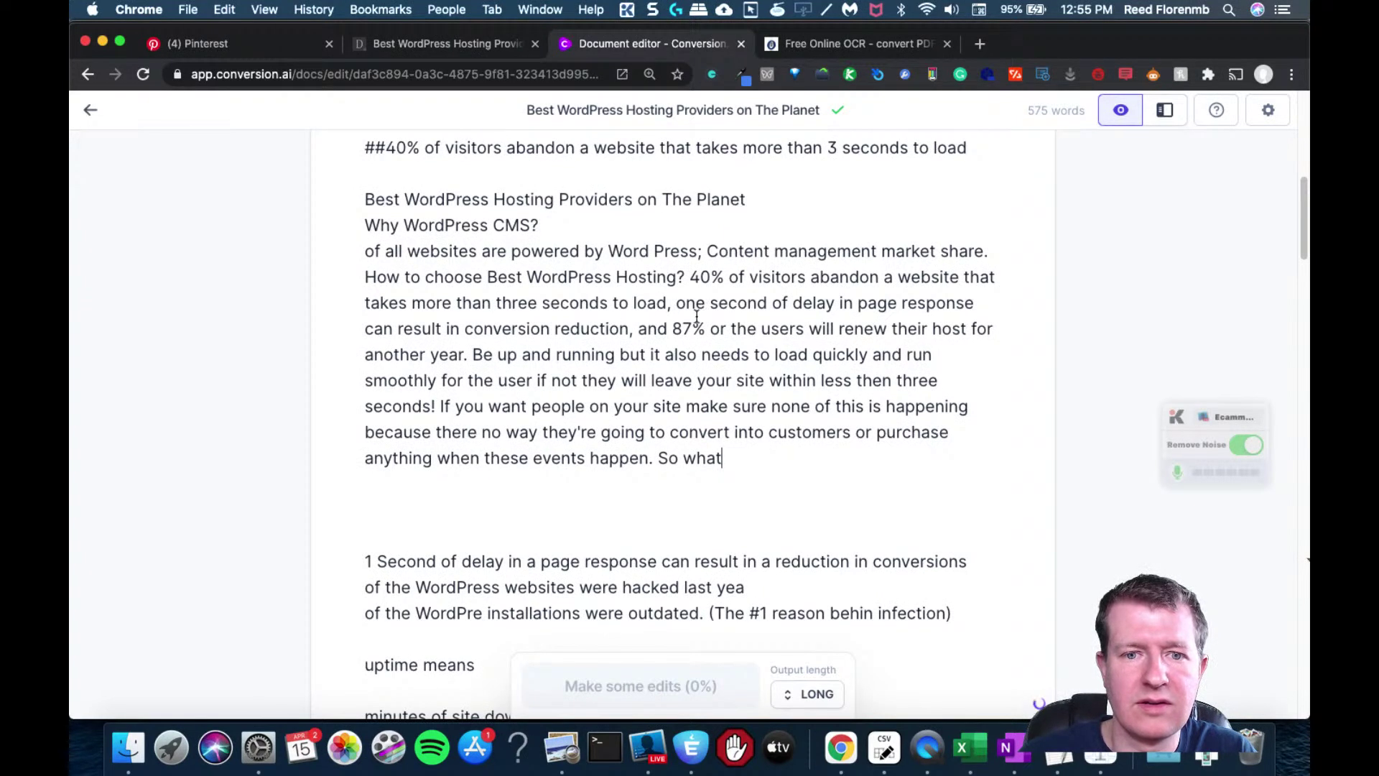
drag(754, 465, 293, 203)
key(BackSpace)
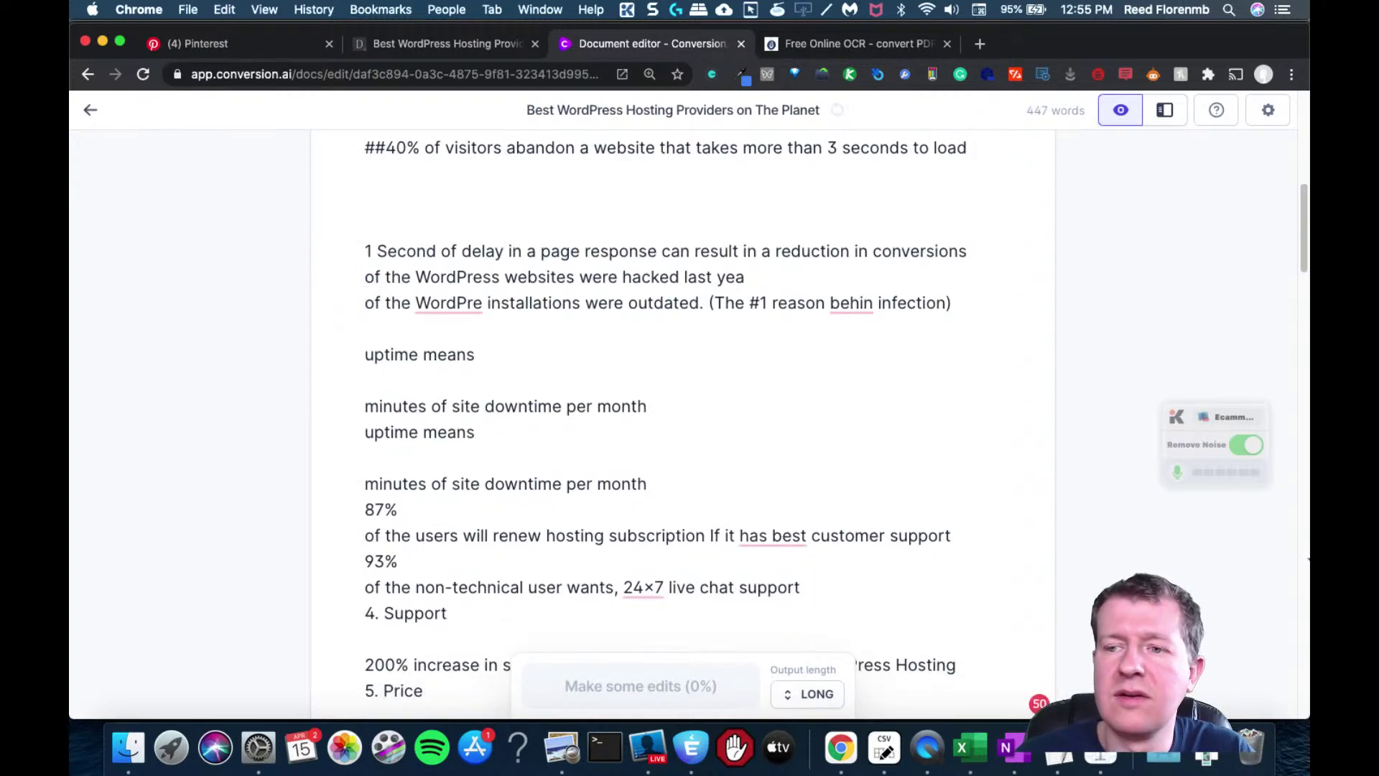
drag(1297, 237, 1223, 240)
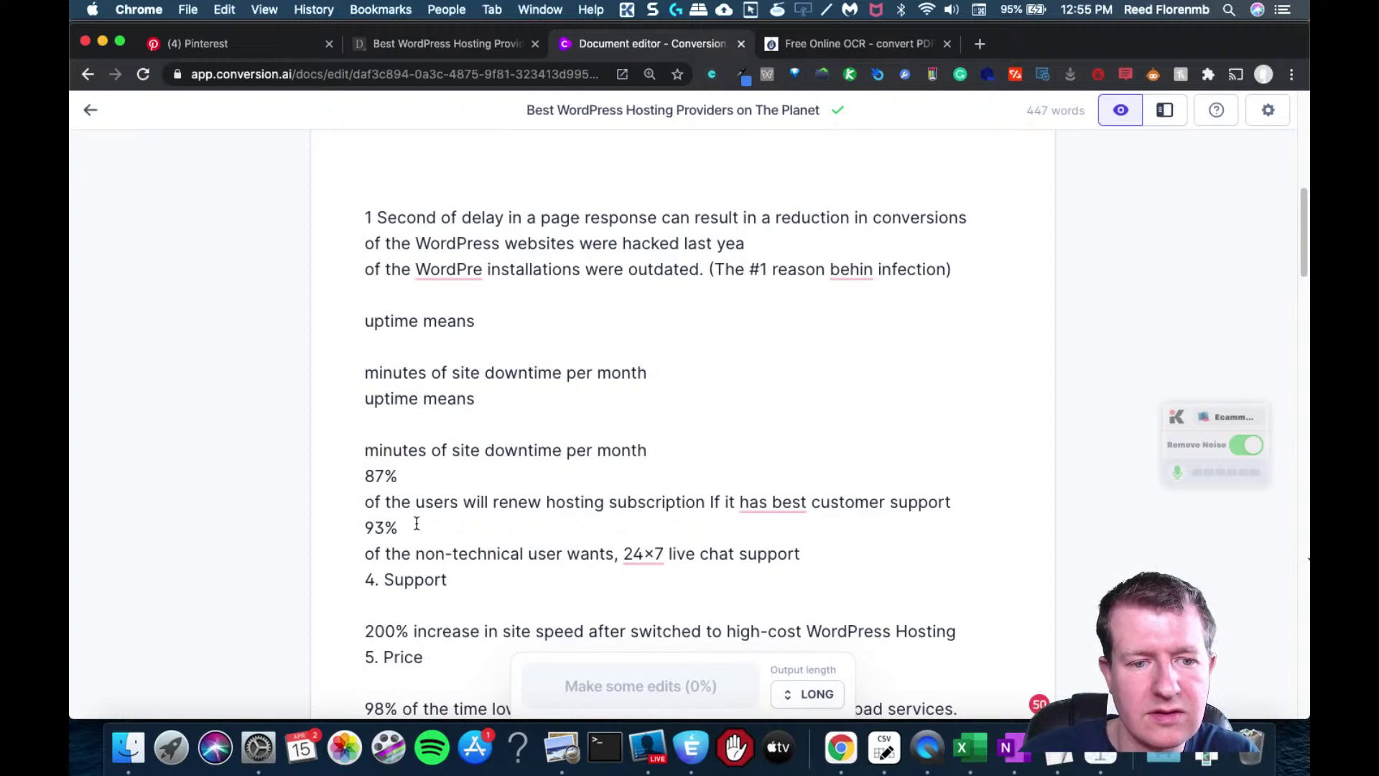
scroll(1295, 236, up, 5)
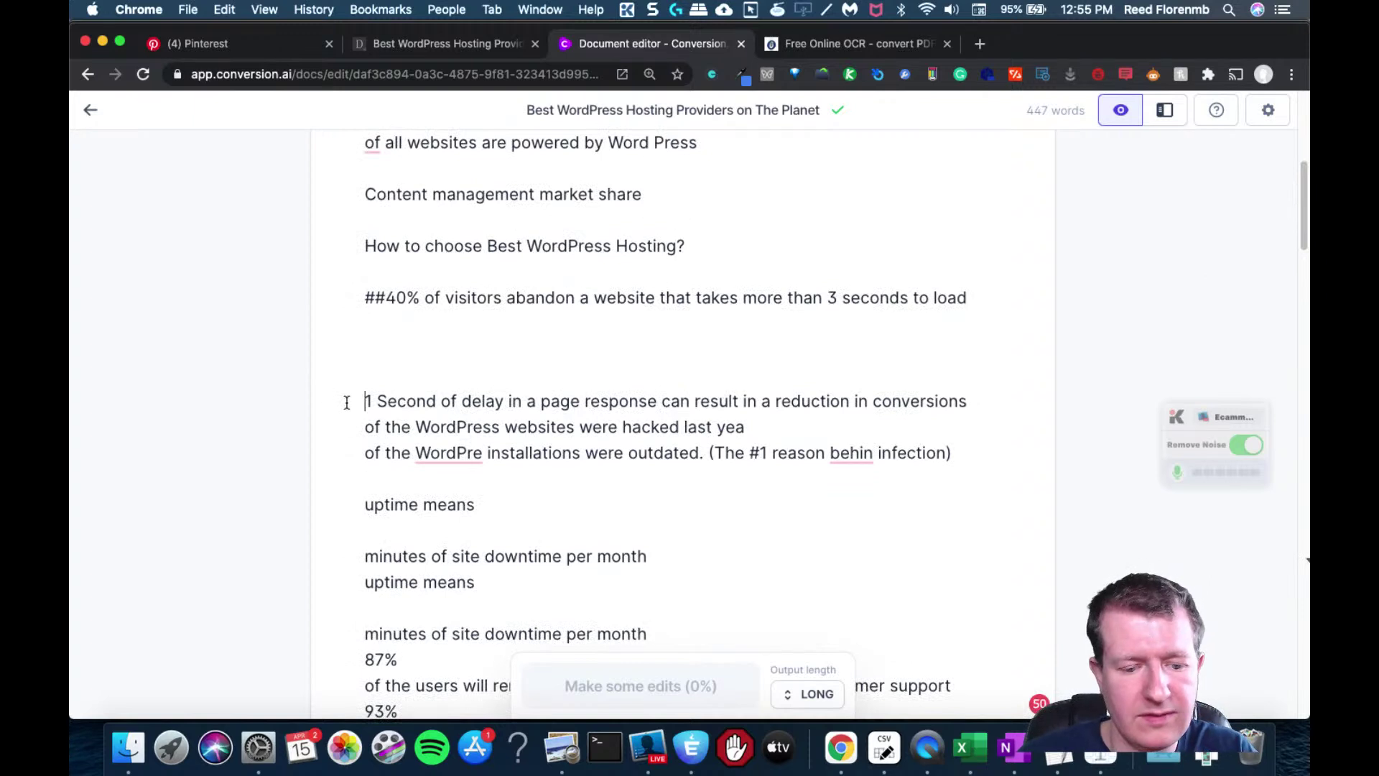
- Prefix the '1 Second of delay' line with ##, compose after it, and delete the three generated lines
click(347, 402)
text(##)
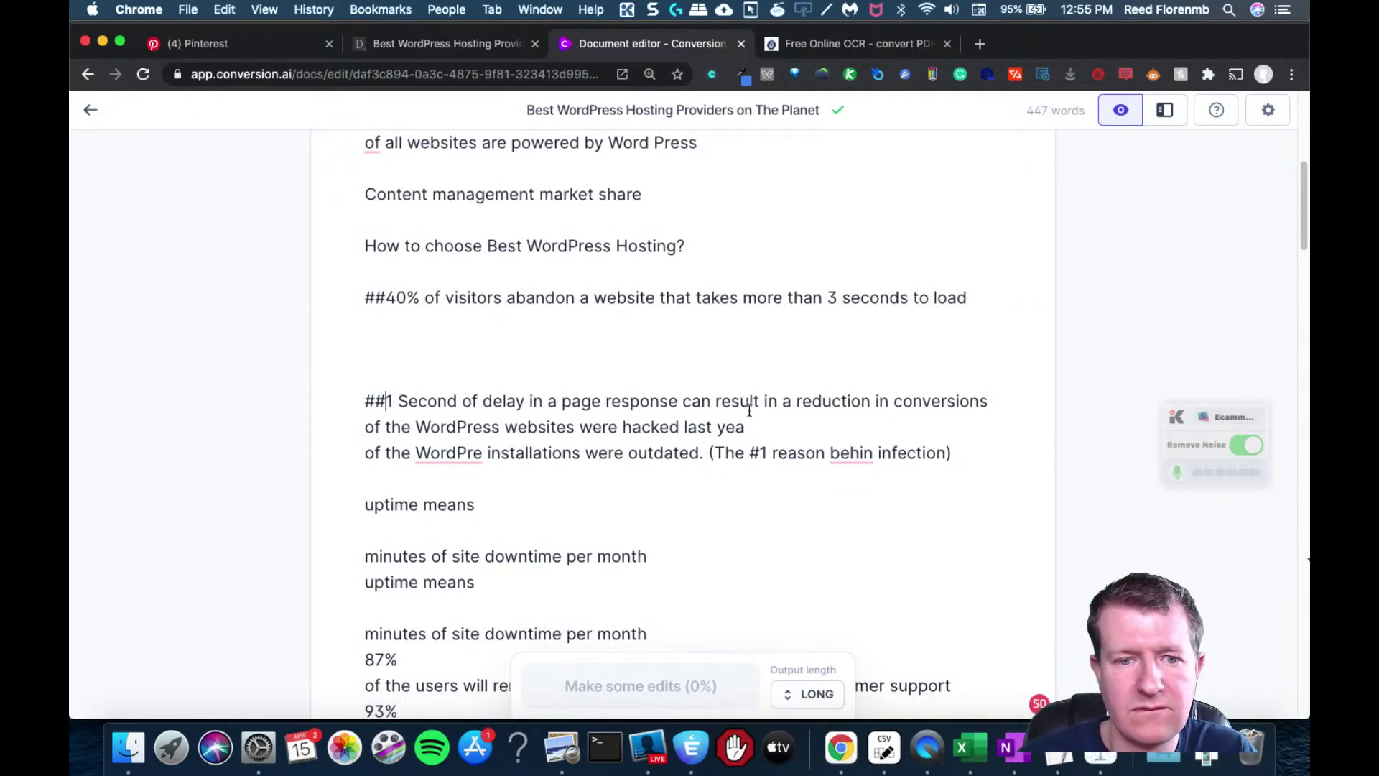
key(Return)
key(Return)
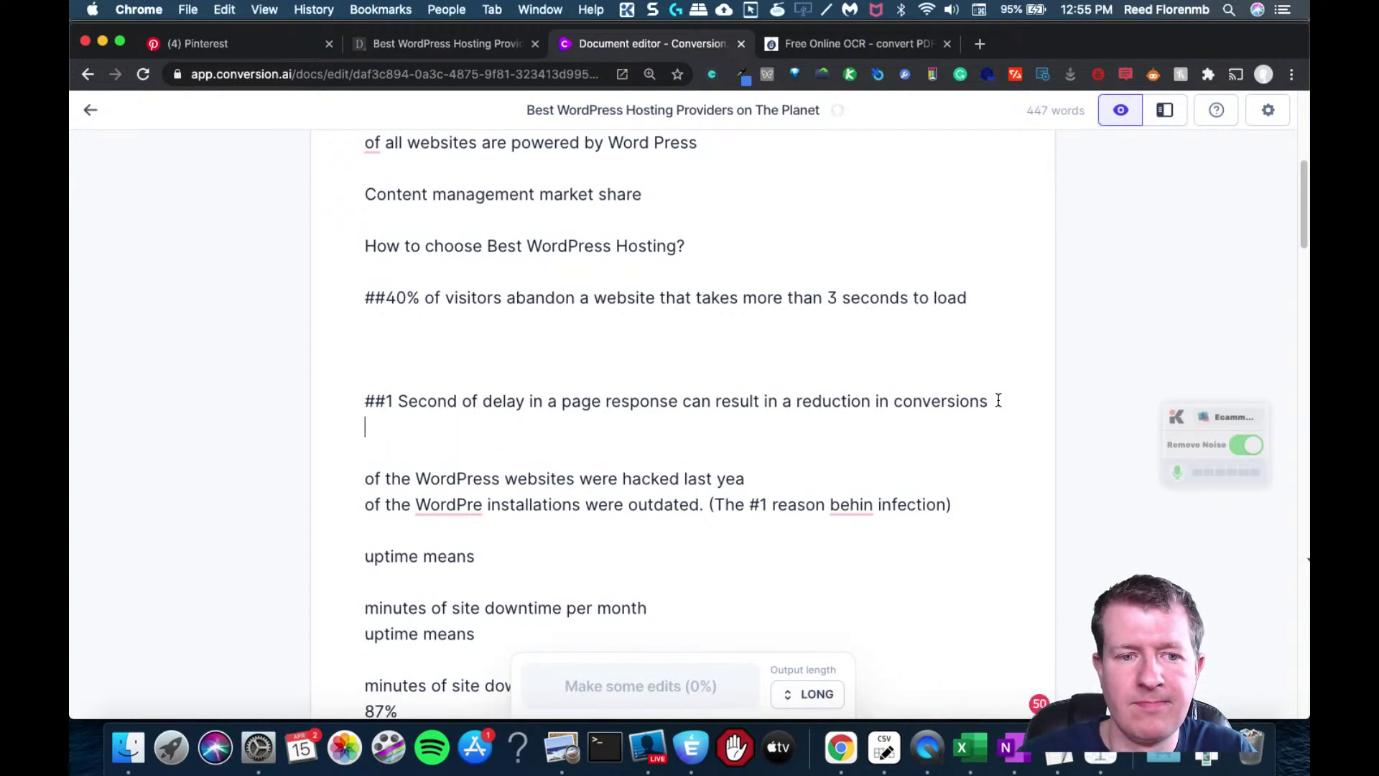
triple_click(237, 409)
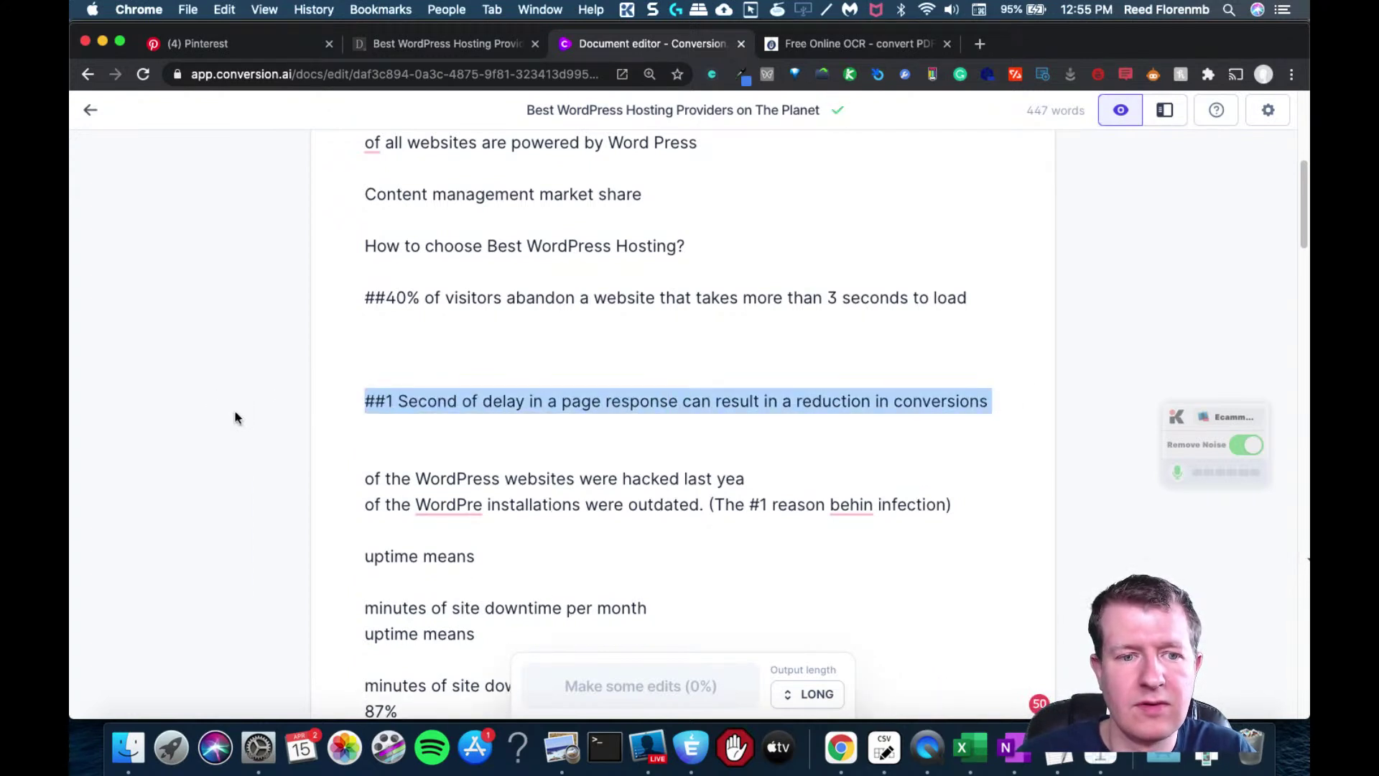
click(513, 429)
click(995, 402)
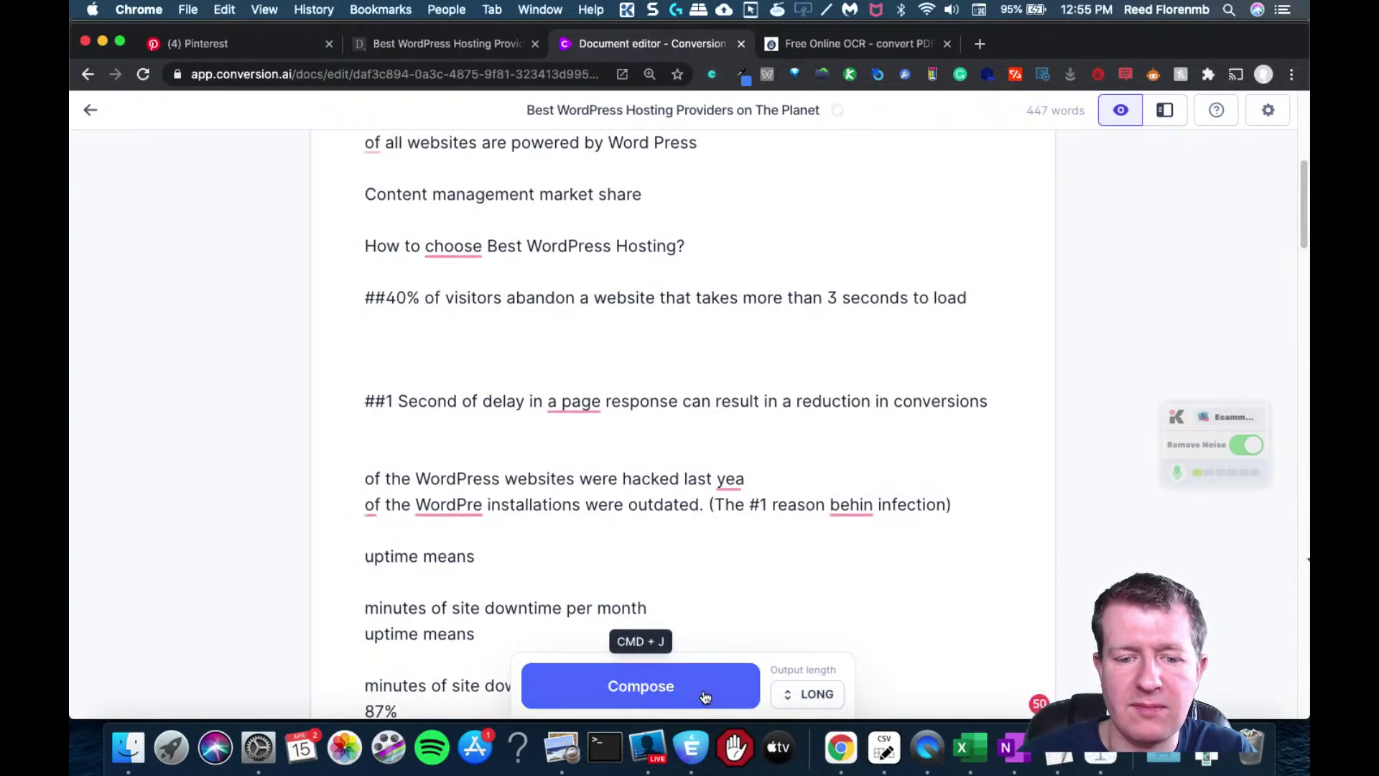
click(718, 688)
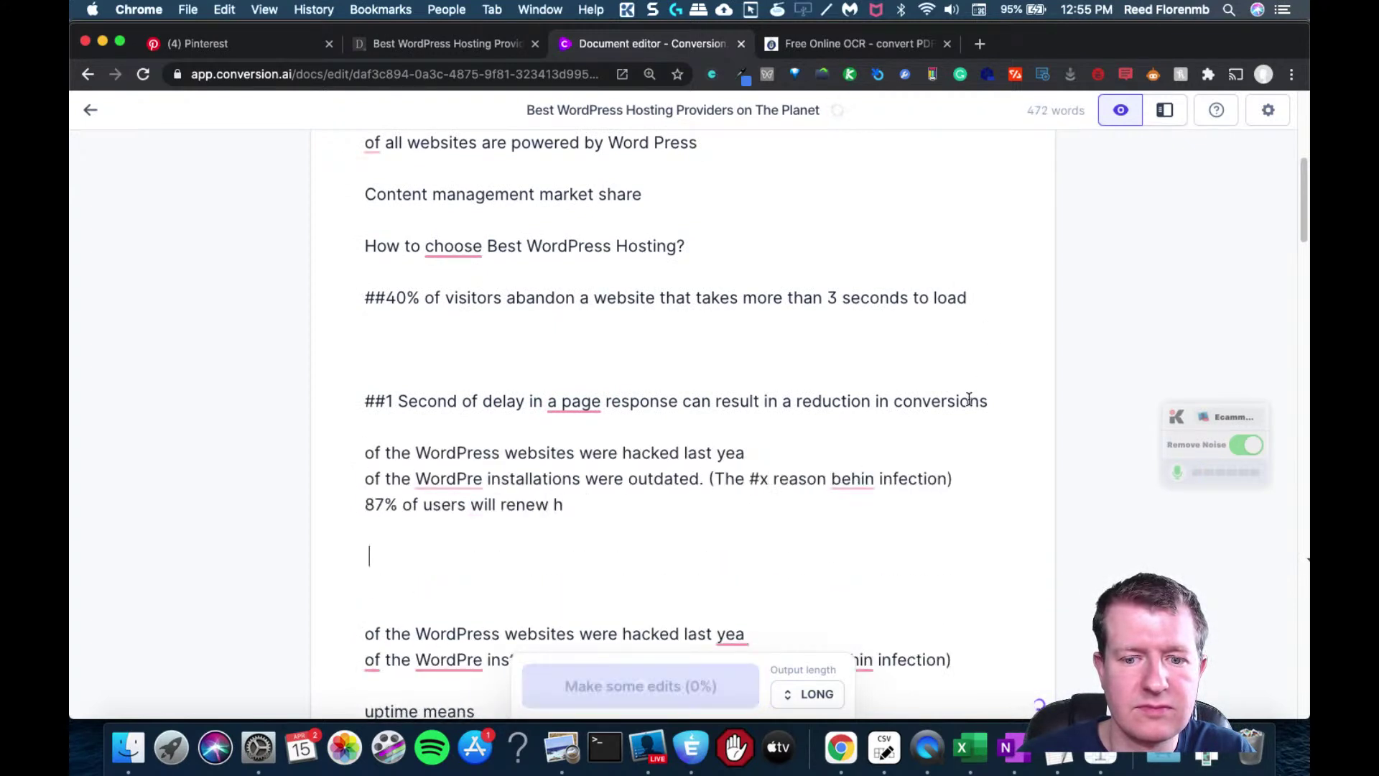
drag(590, 518, 309, 454)
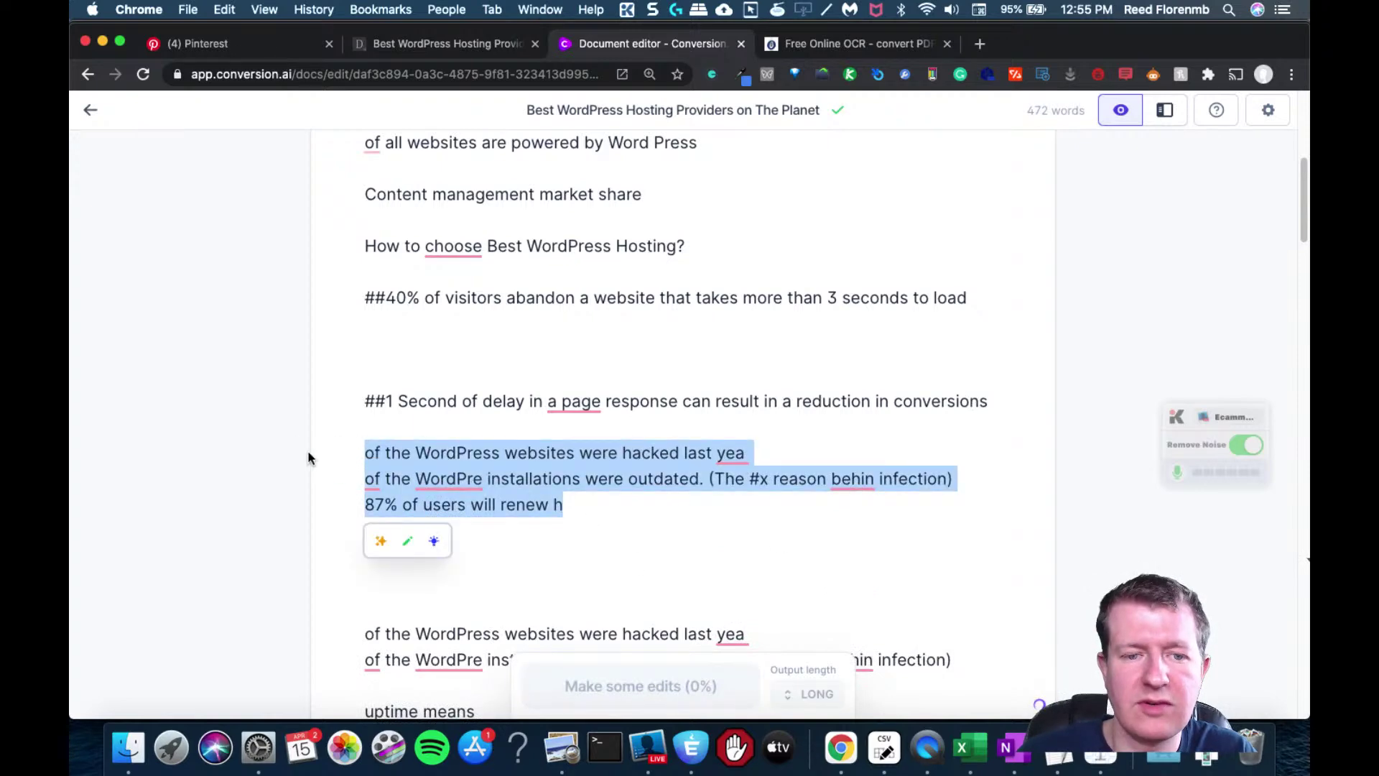
key(BackSpace)
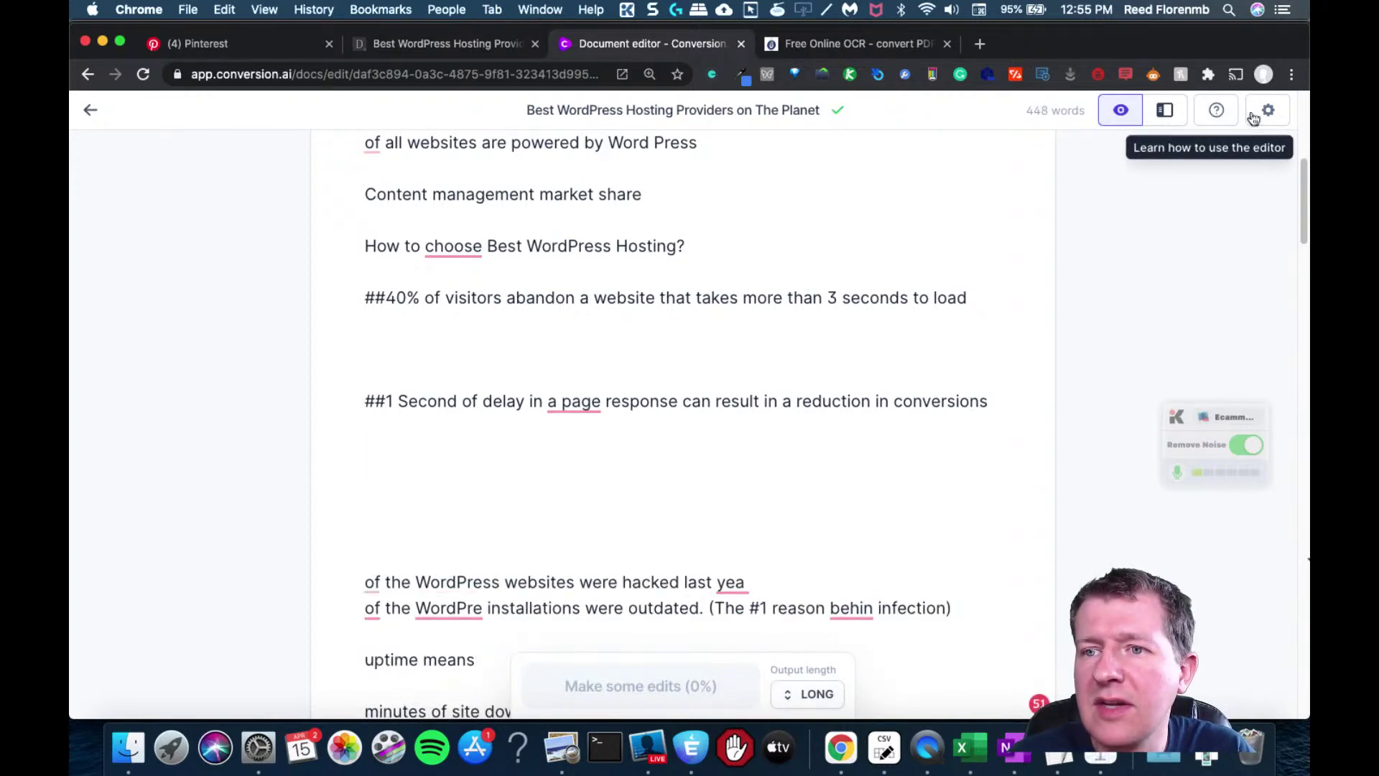
- Replace the document's content description with its copied title and save the settings
click(1268, 113)
click(674, 452)
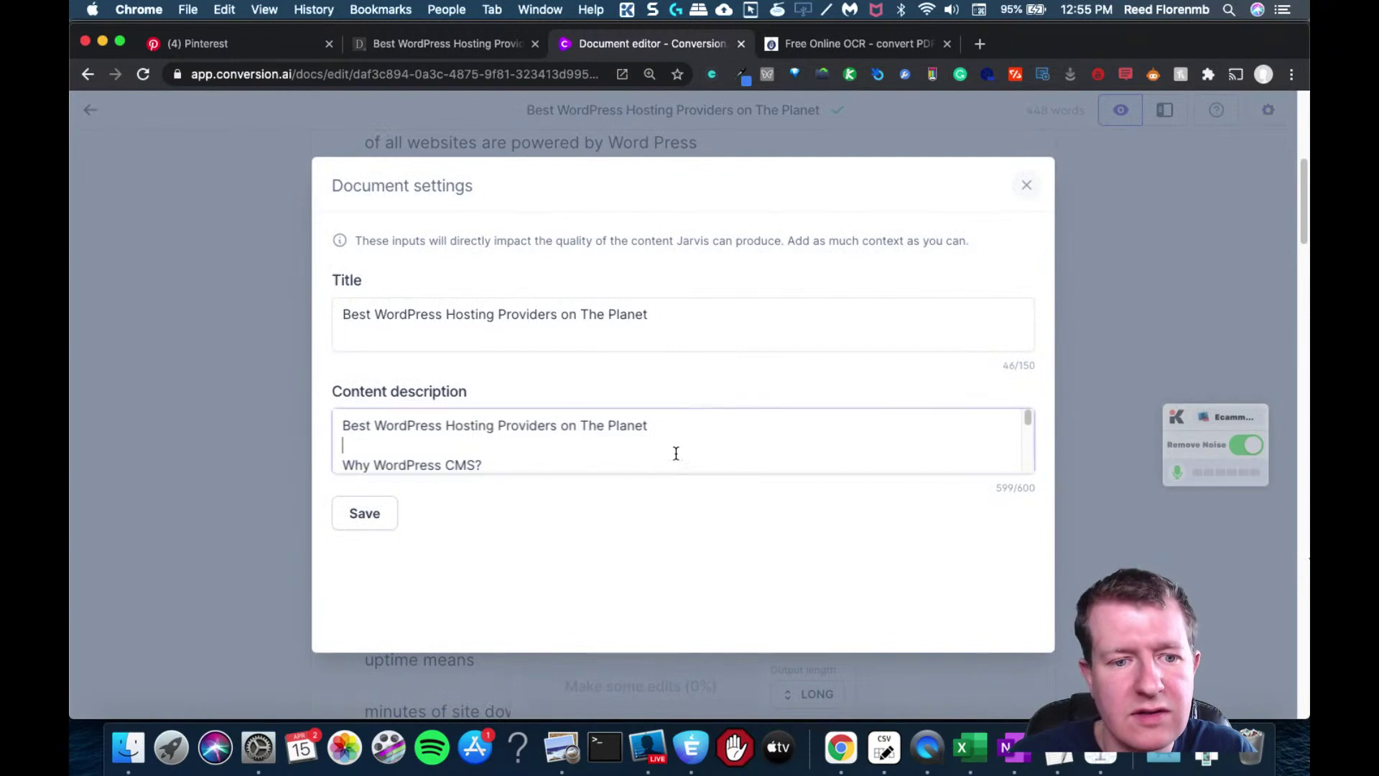
click(651, 426)
key(super+a)
key(BackSpace)
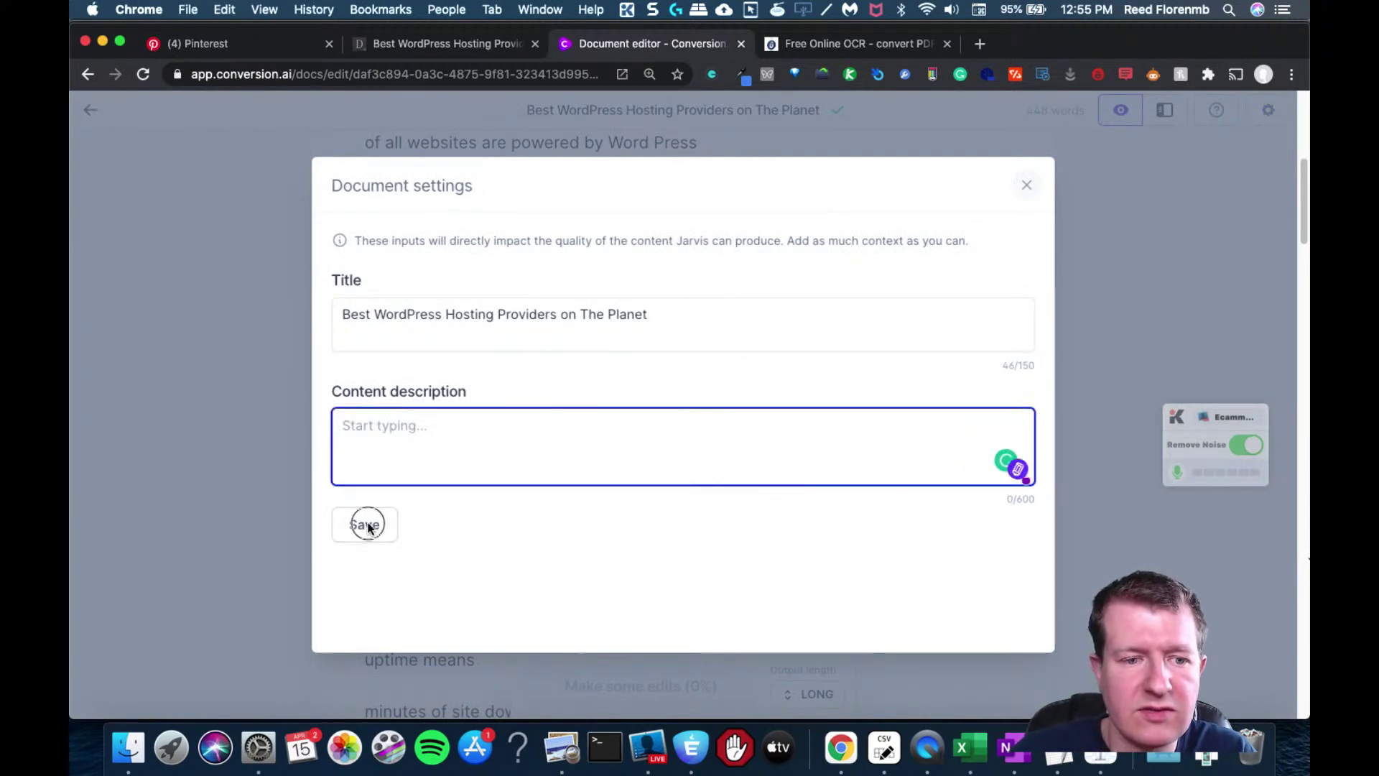
click(365, 523)
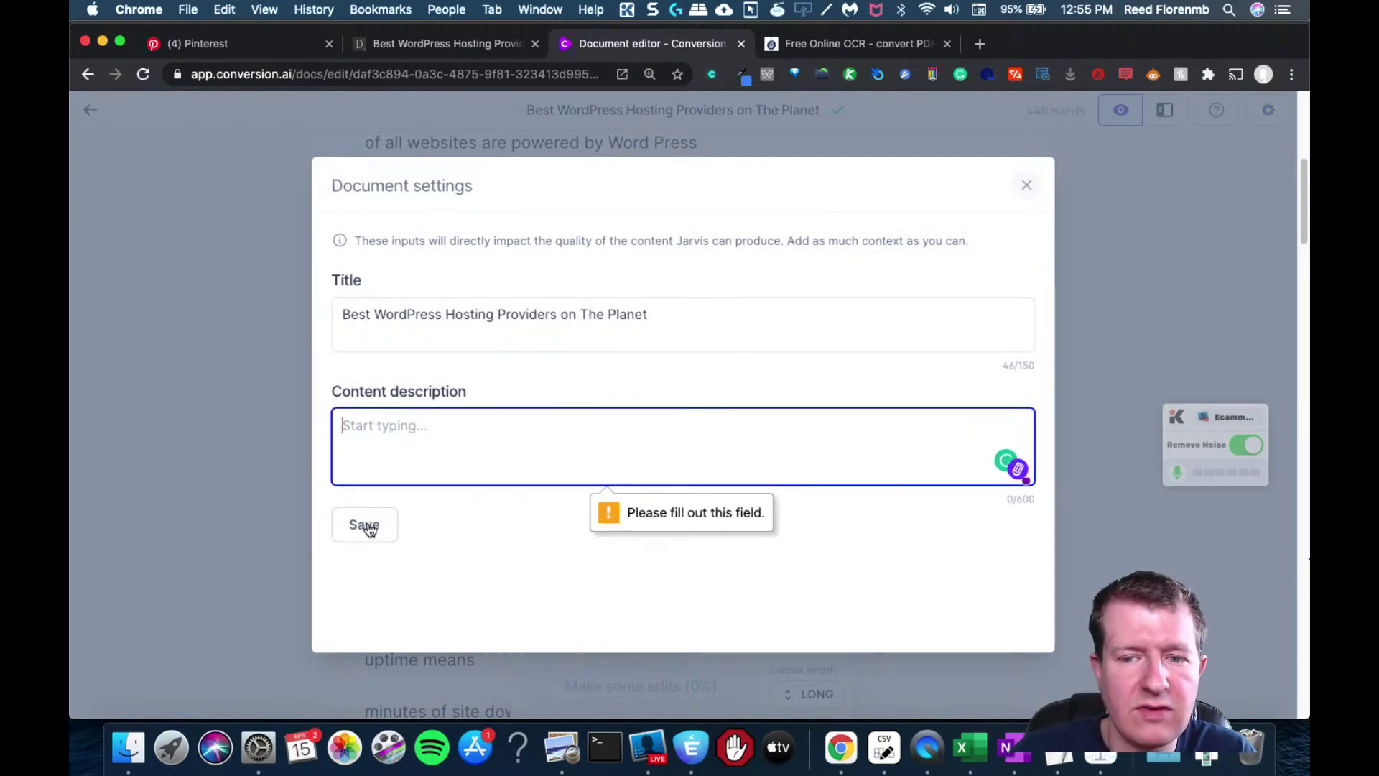
click(626, 322)
key(super+a)
key(super+c)
click(517, 437)
key(super+v)
click(365, 535)
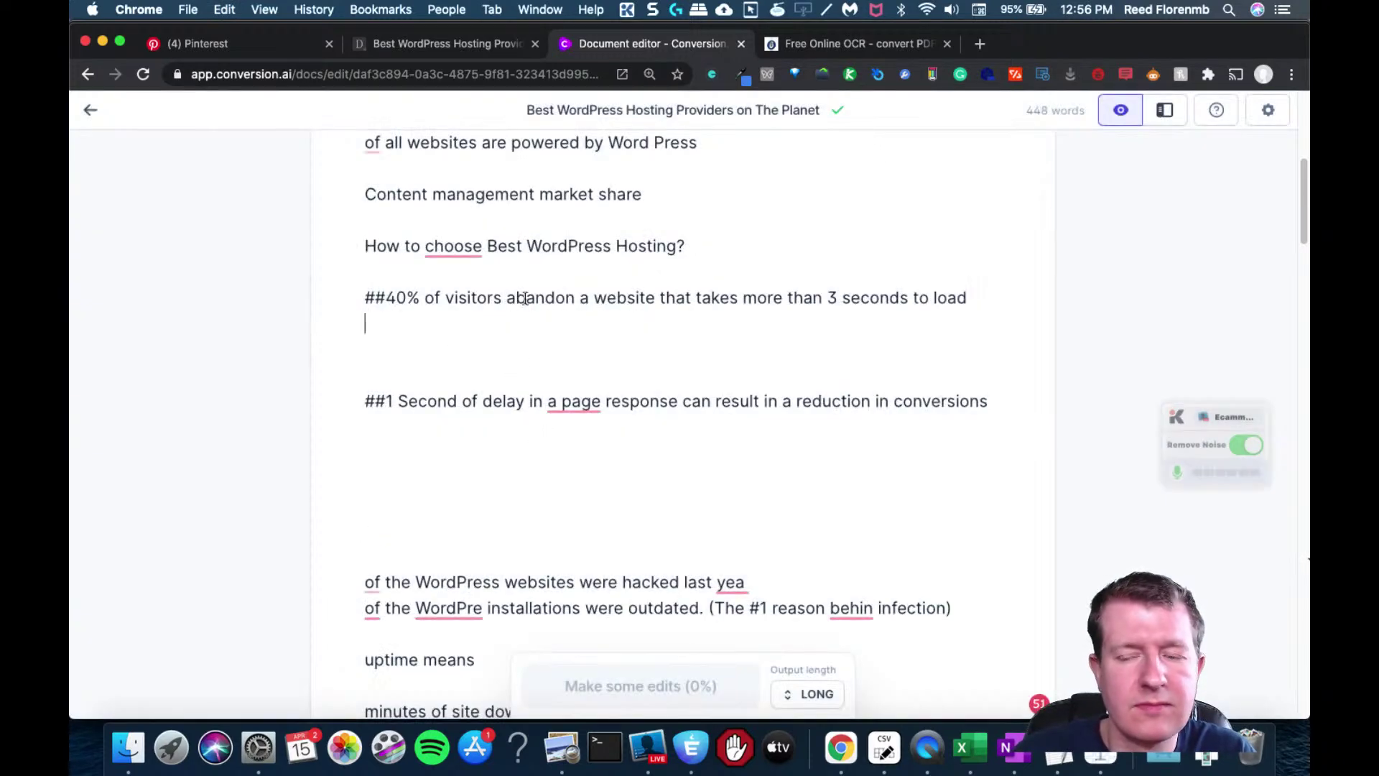
- Copy and paste the 40% of visitors line, undo the duplicate, and compose text below it
drag(979, 303, 366, 288)
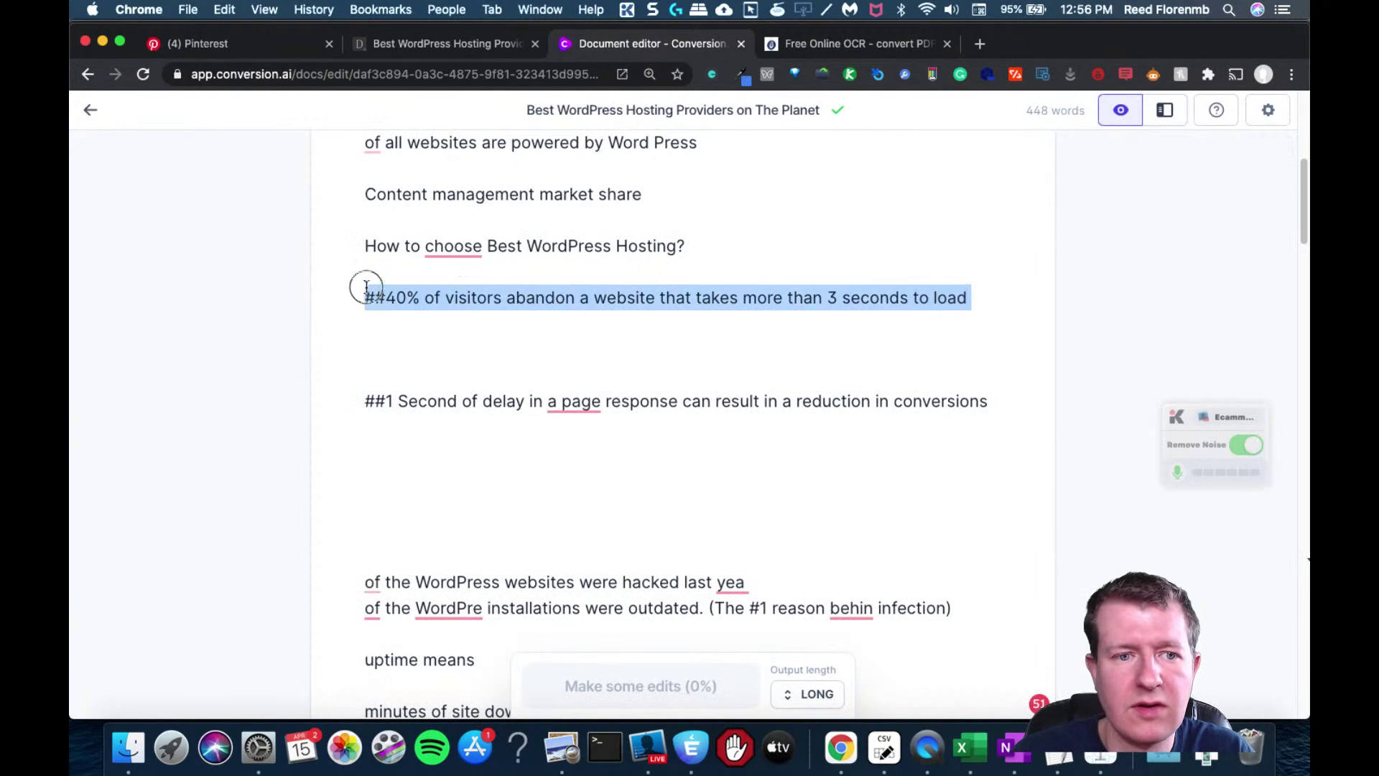
key(super+c)
click(593, 323)
key(super+v)
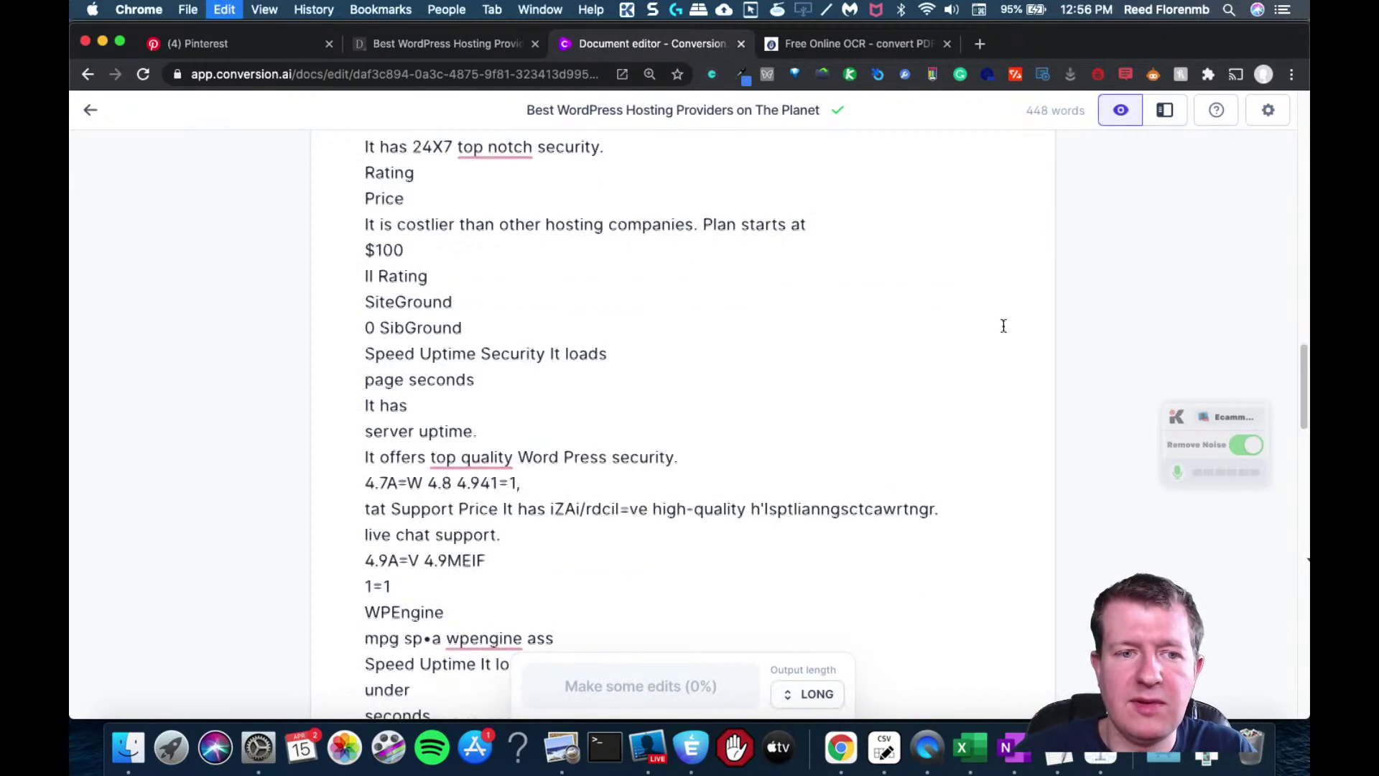
key(super+z)
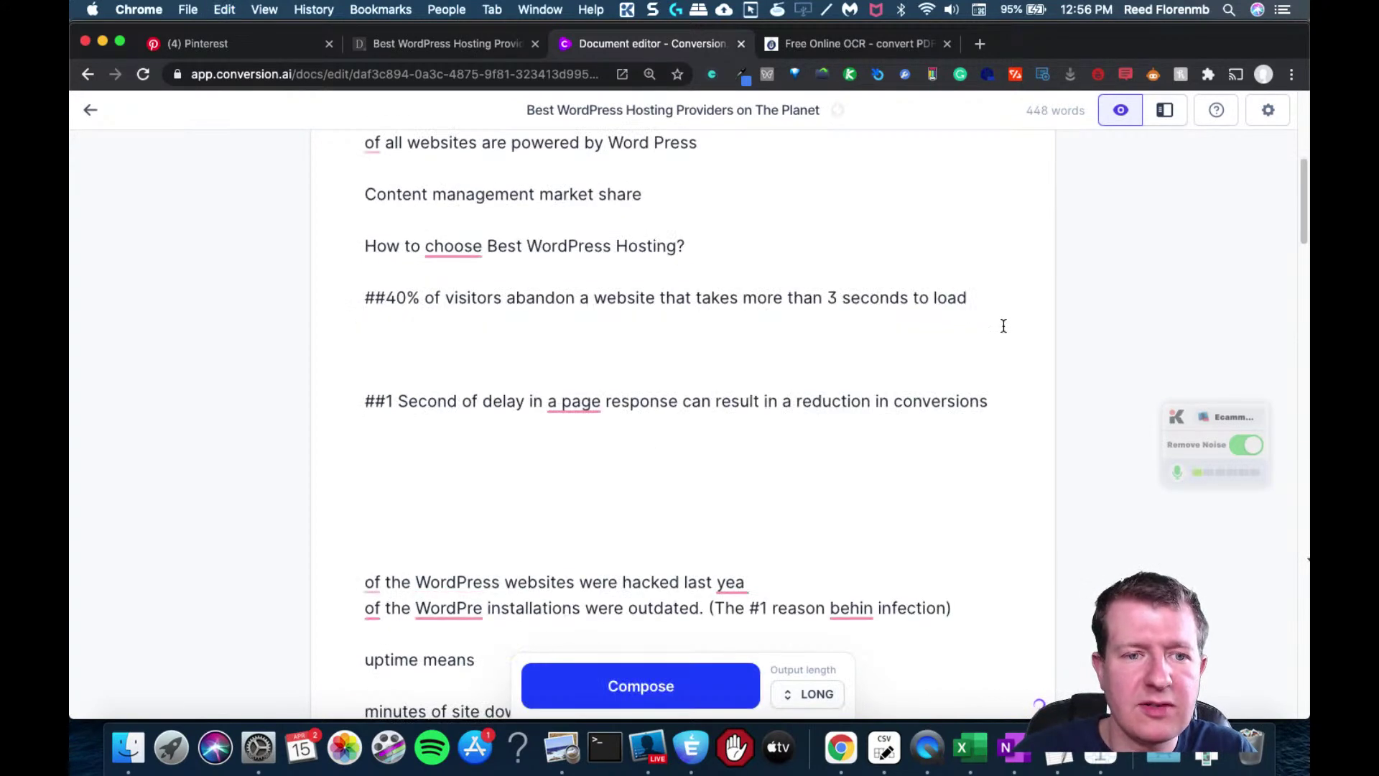
click(657, 682)
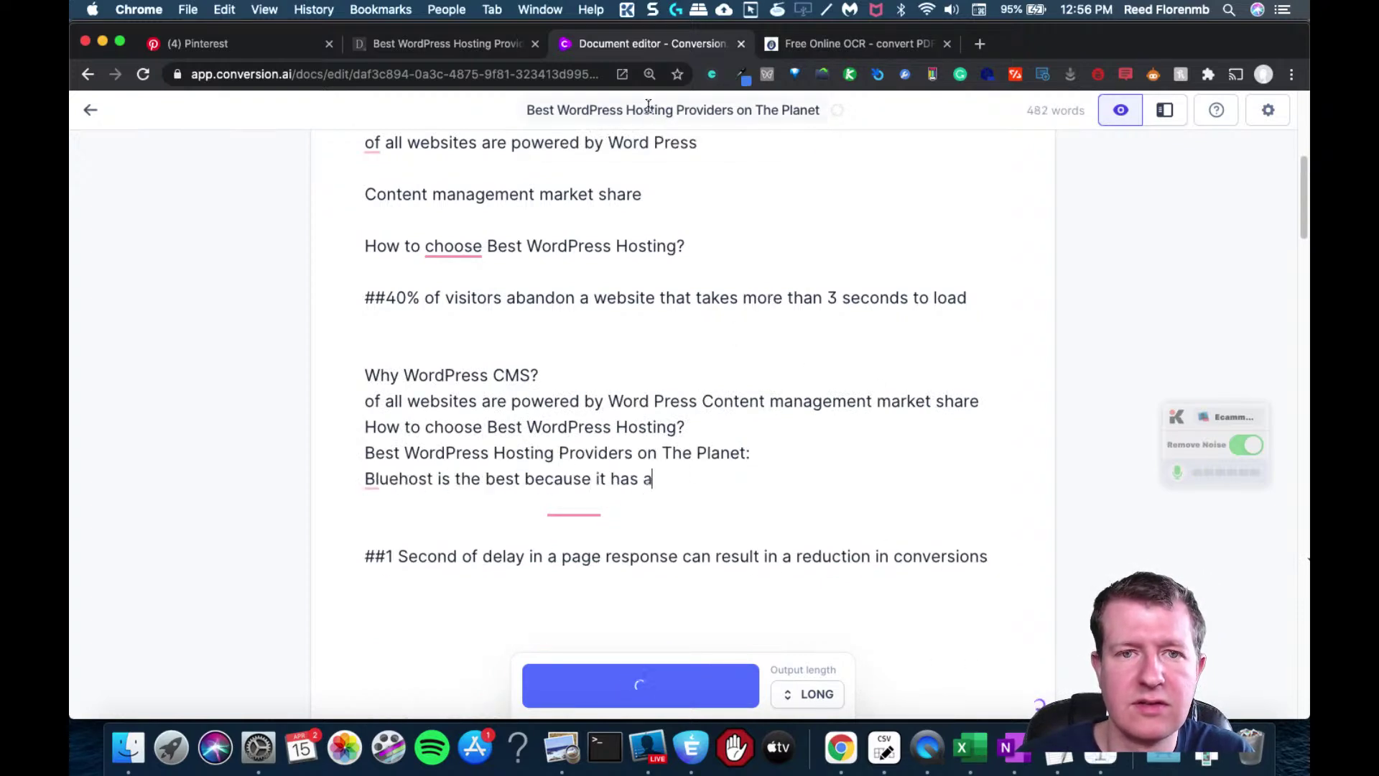
- Return to all content and start a new Long-form assistant document
click(90, 109)
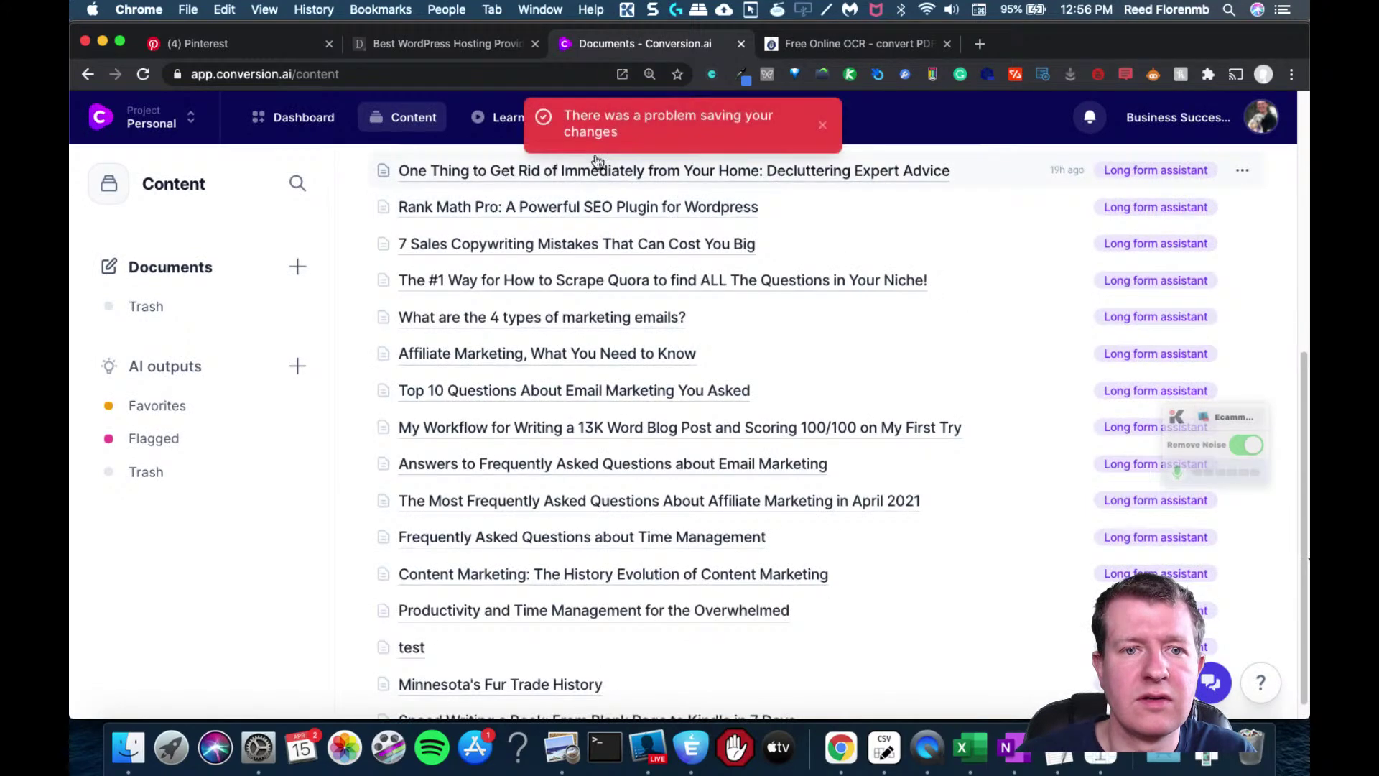
scroll(687, 183, up, 10)
click(584, 196)
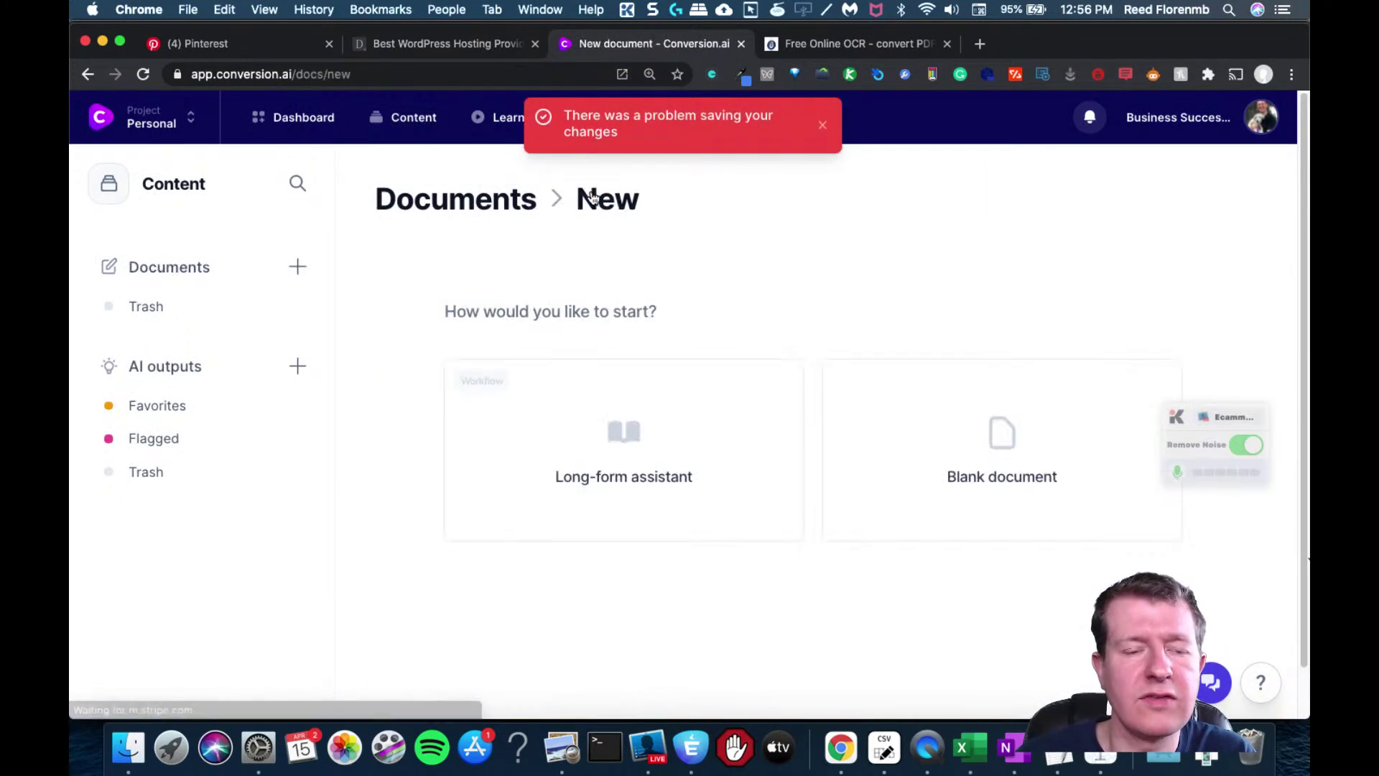
click(624, 449)
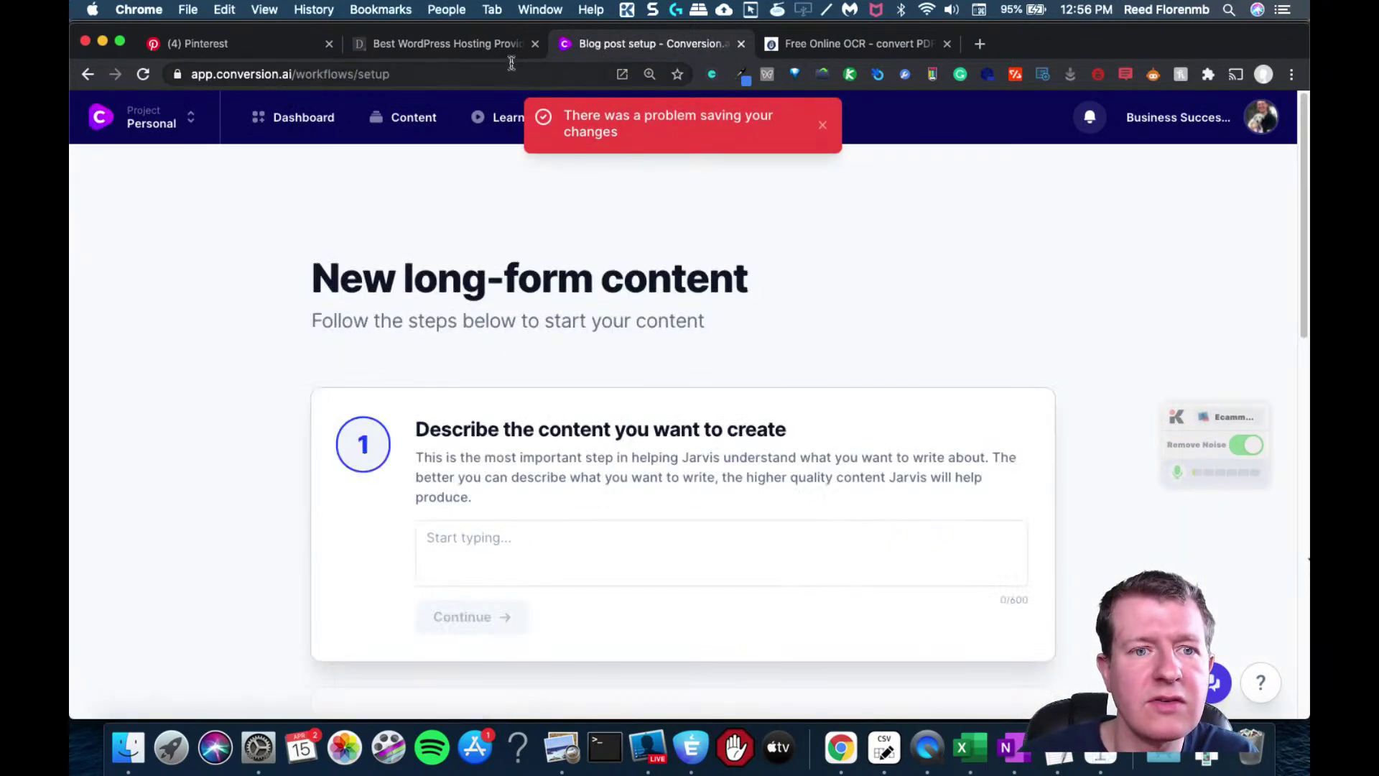
- Paste the article title 'Best WordPress Hosting Providers on The Planet' as the content description and continue
click(464, 44)
scroll(708, 292, up, 15)
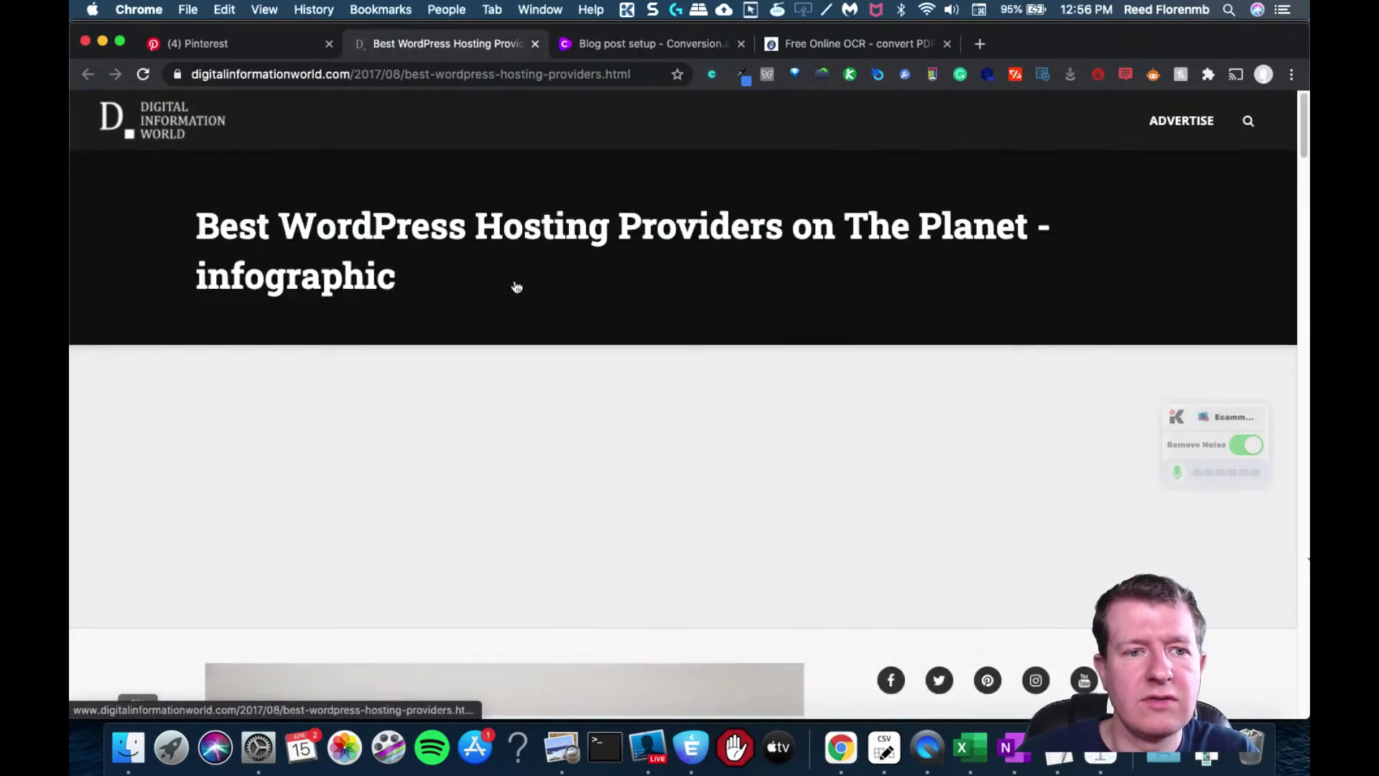
drag(194, 227, 1029, 208)
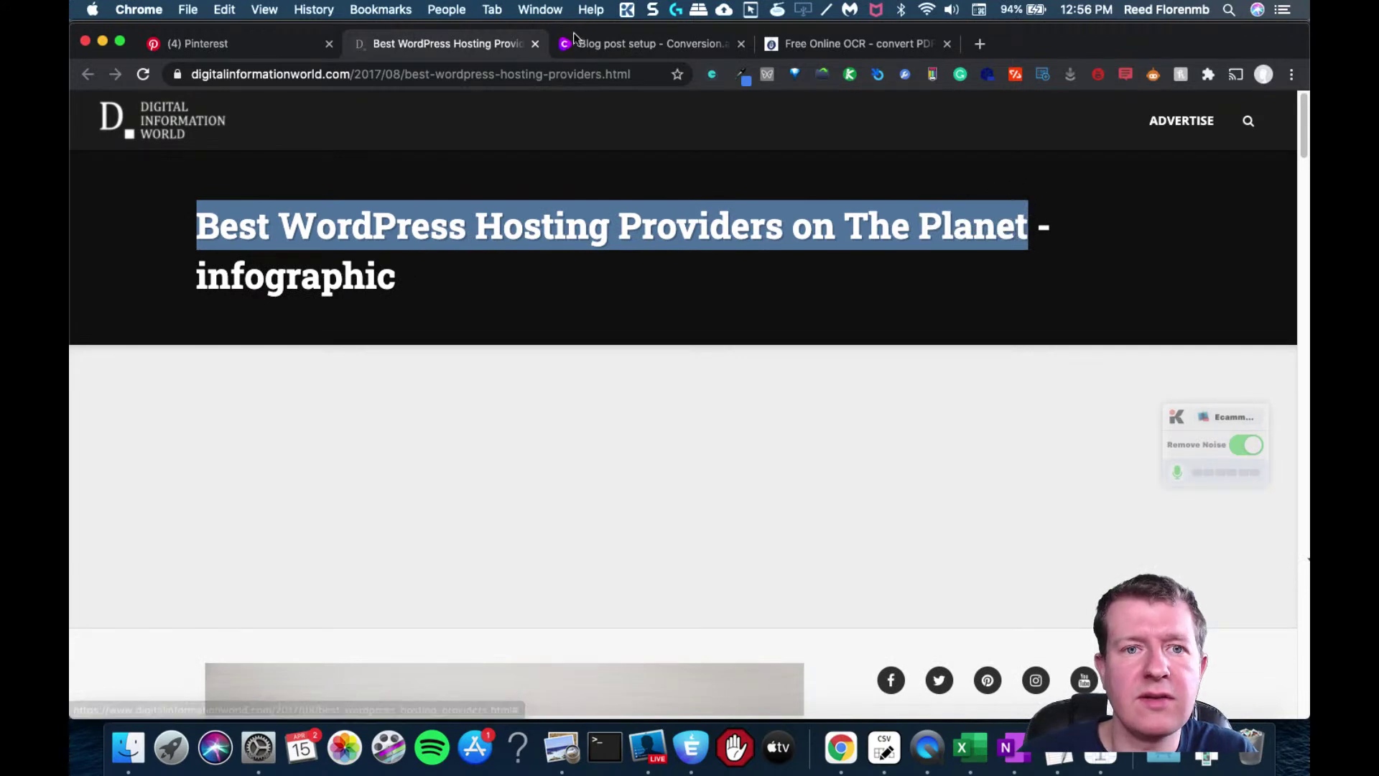
click(619, 45)
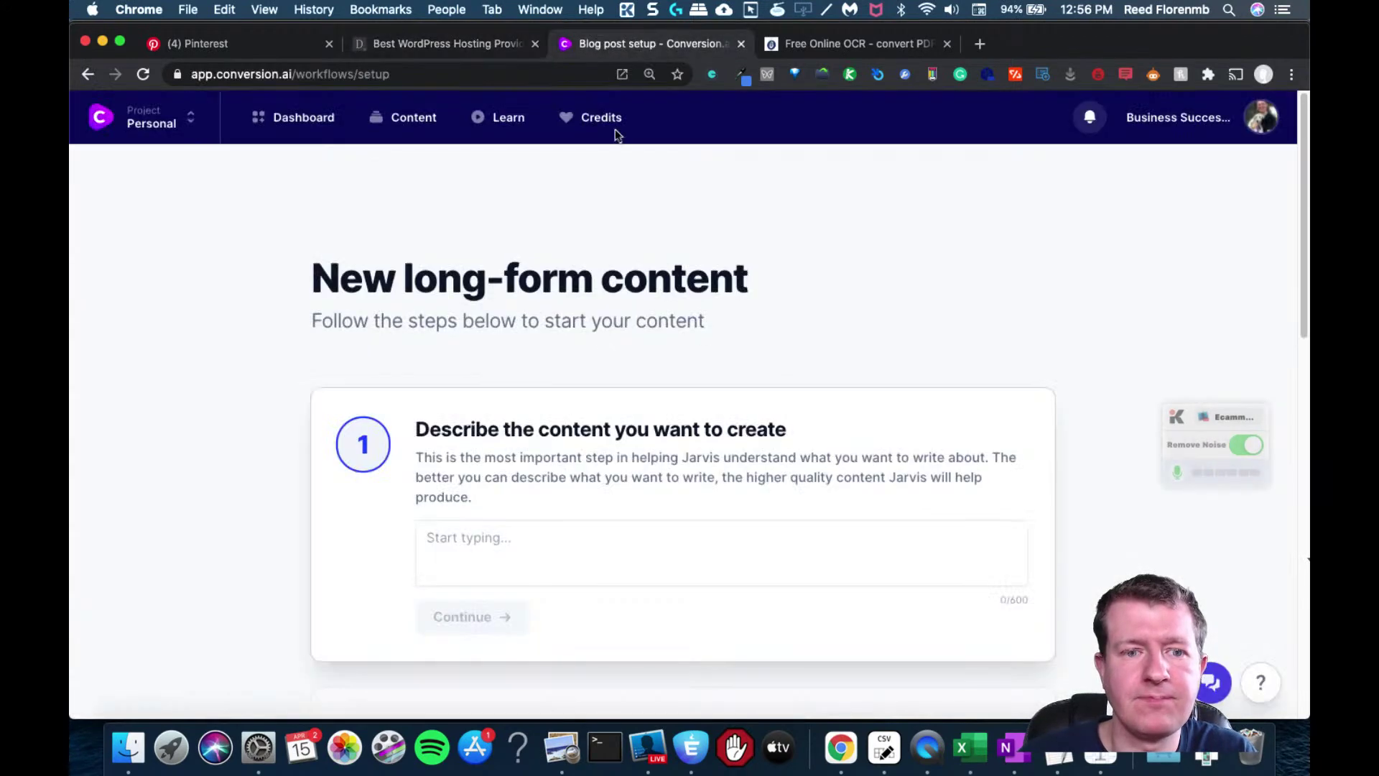
click(520, 538)
key(super+v)
scroll(645, 249, down, 10)
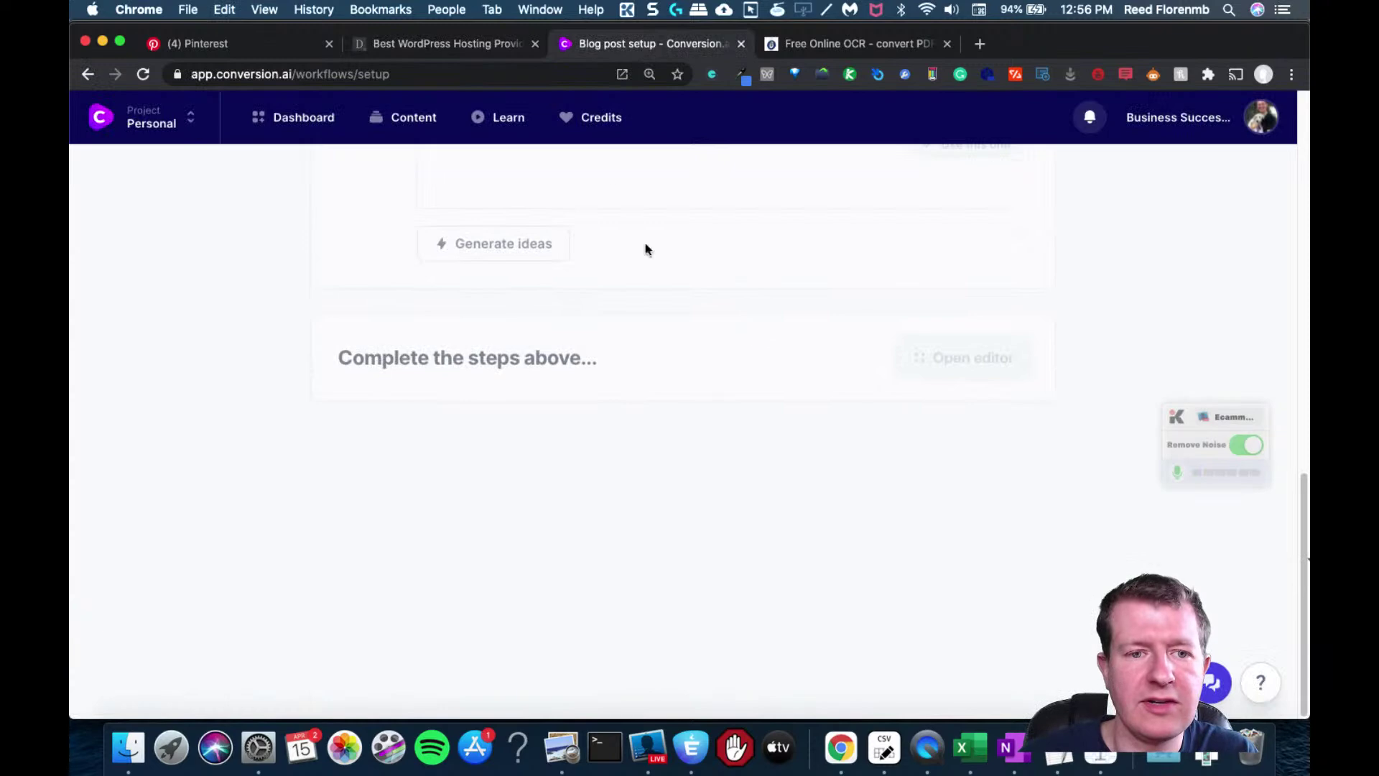
scroll(645, 249, up, 8)
scroll(607, 172, down, 2)
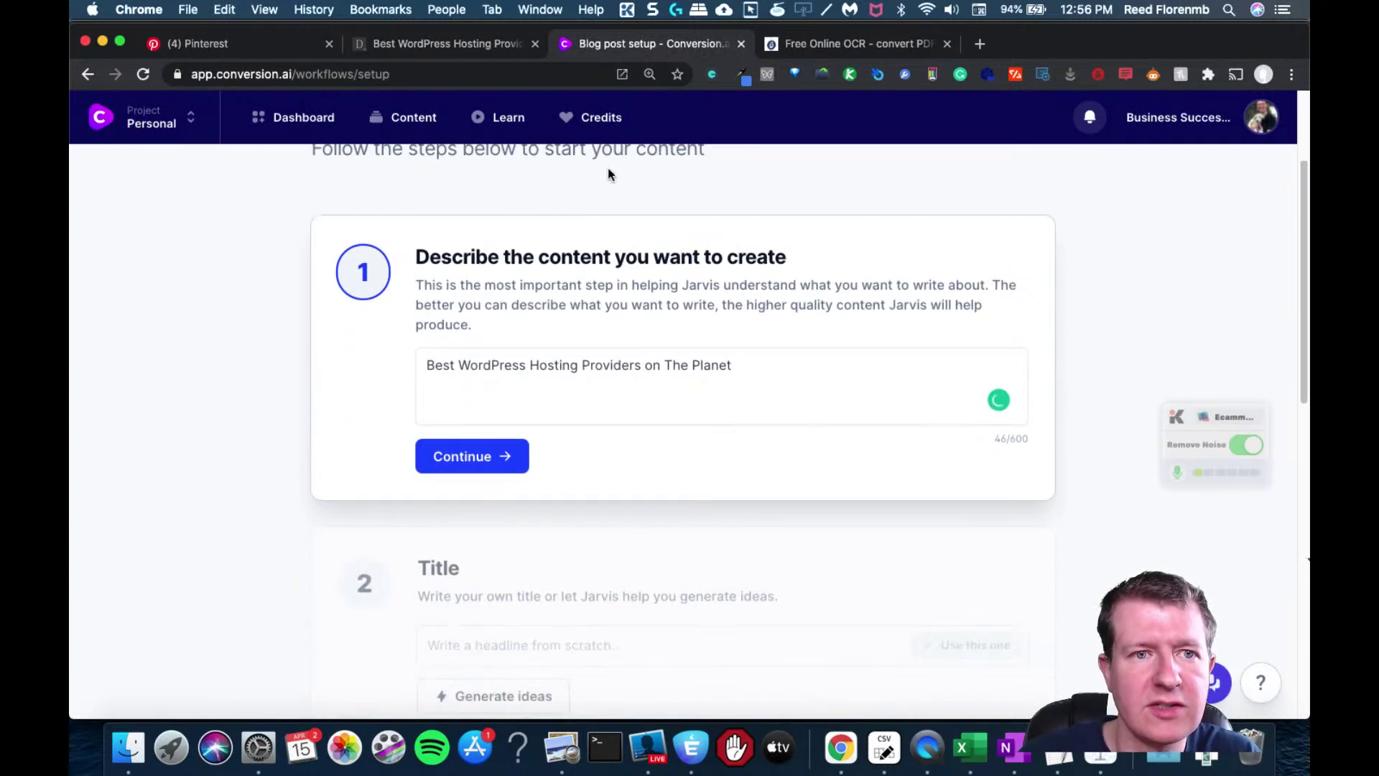
click(484, 458)
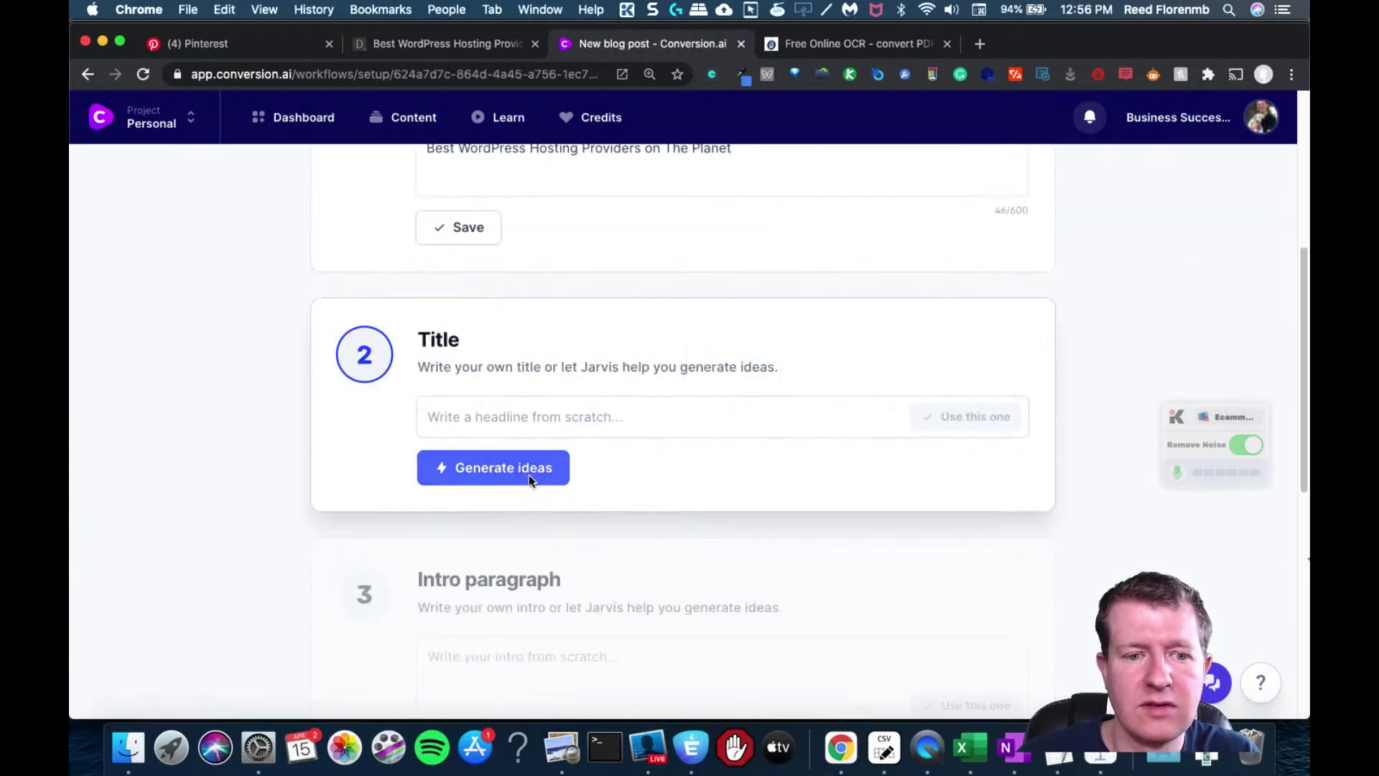
- Use the first suggested title and second suggested intro, then open the editor
click(530, 476)
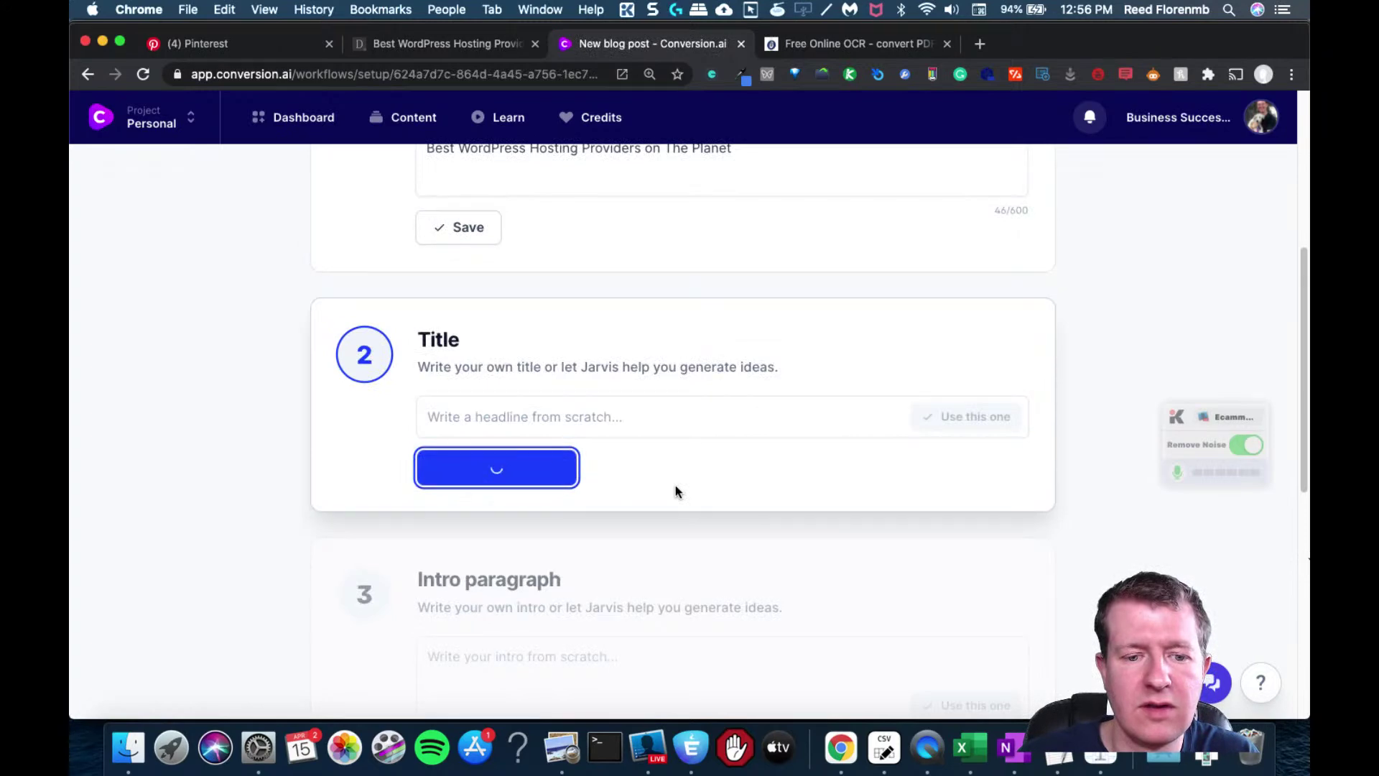
click(978, 467)
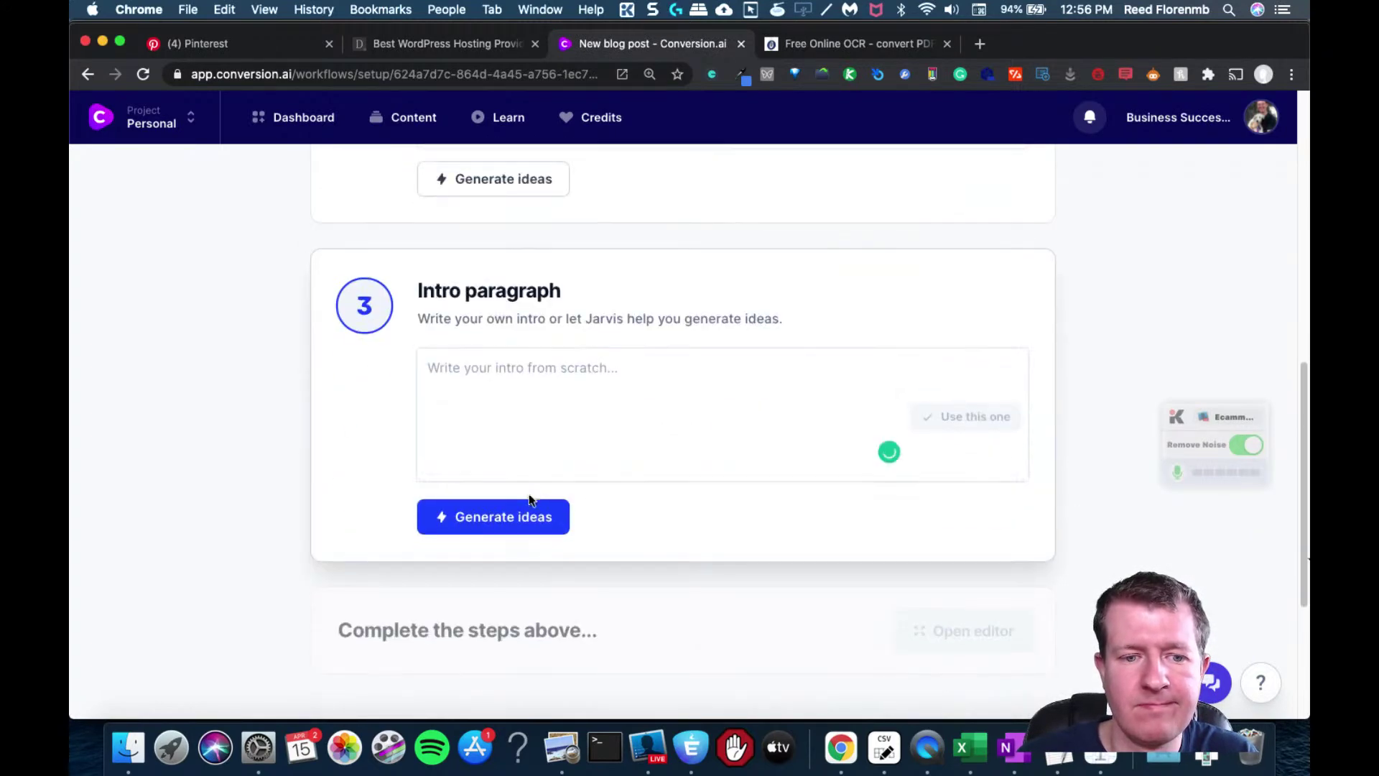
click(519, 517)
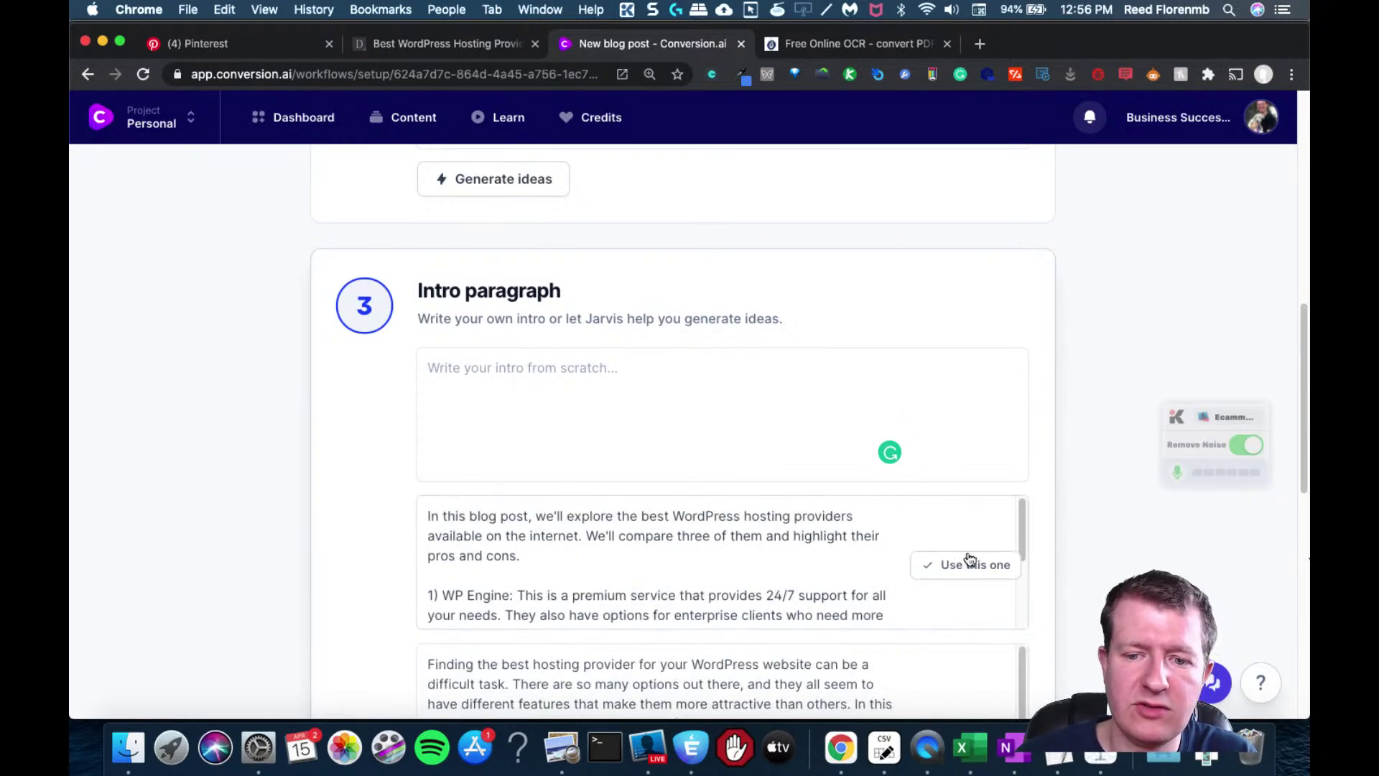
scroll(1071, 531, down, 4)
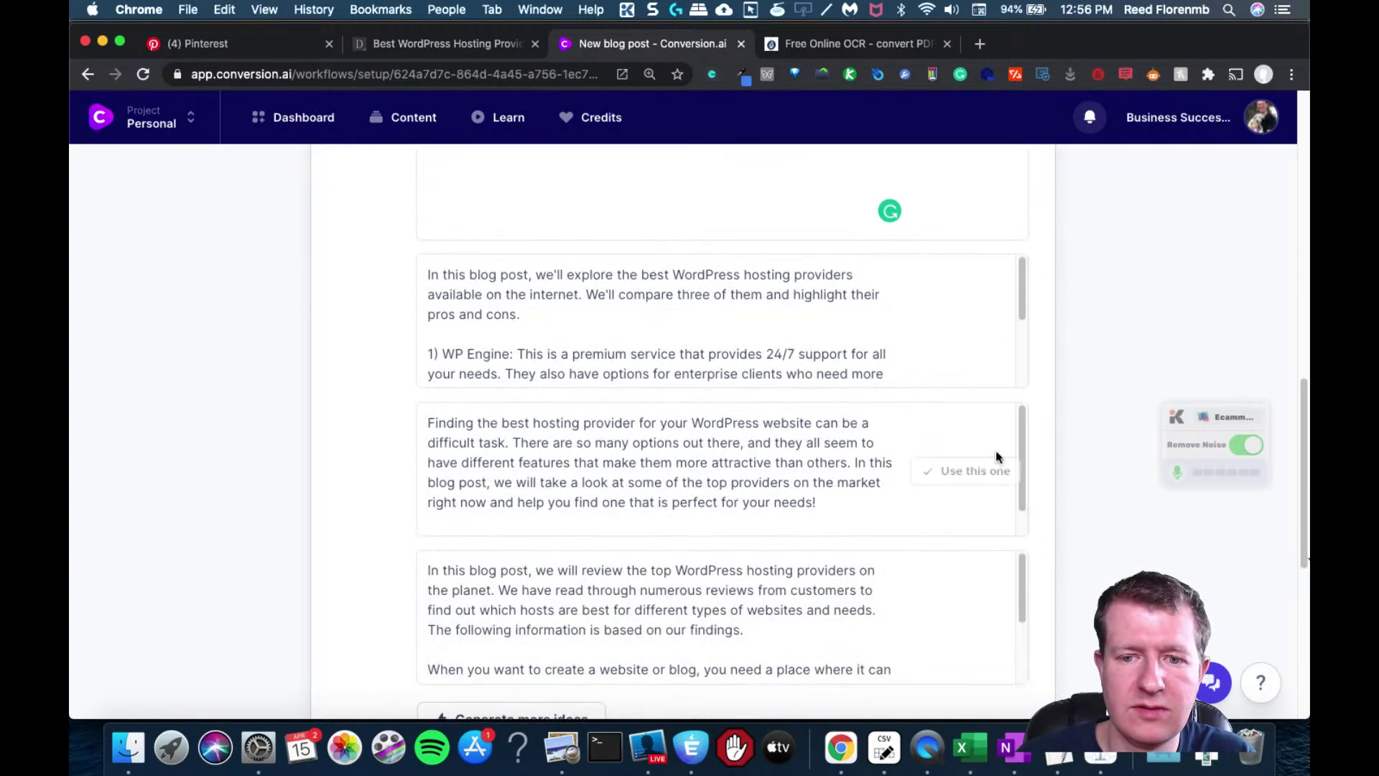
click(961, 471)
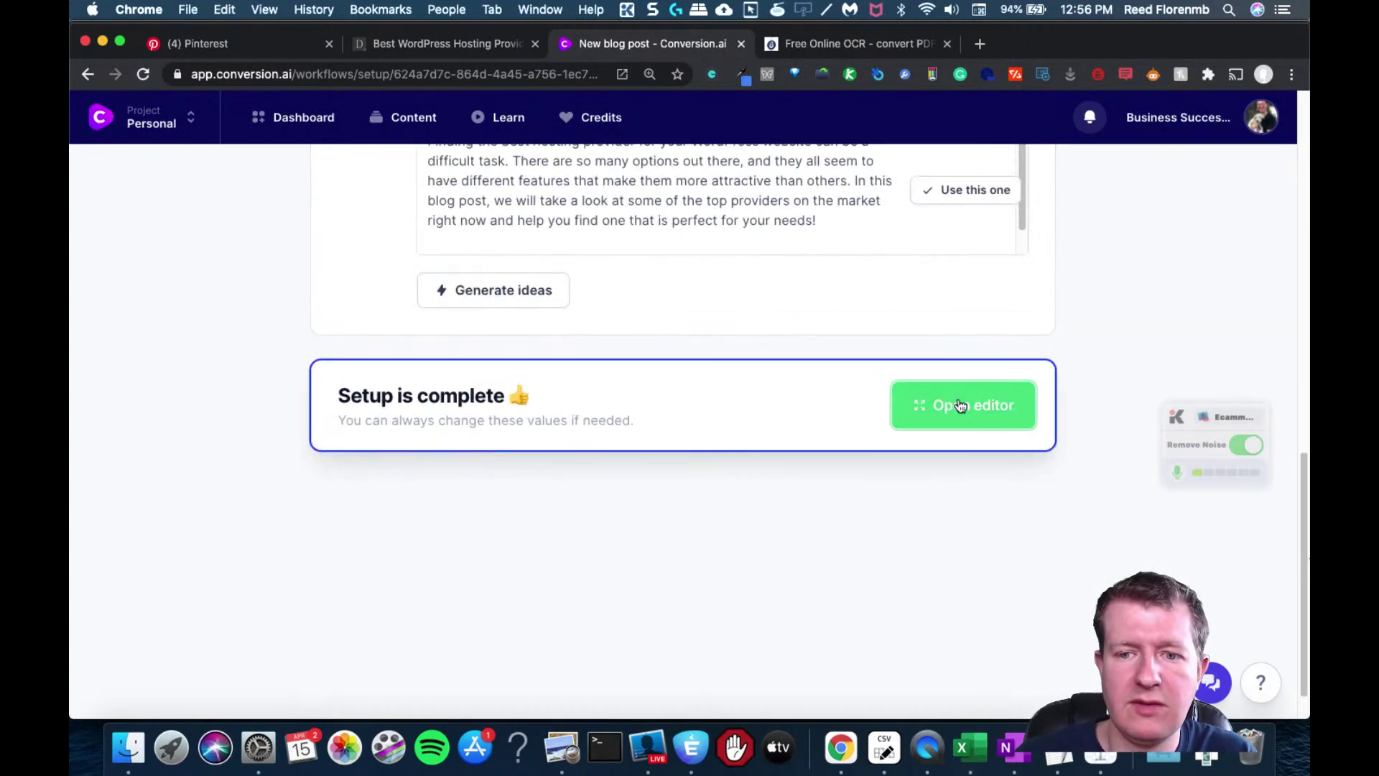
click(961, 406)
- Copy all the OCR text and paste it over the title line below the intro
click(819, 44)
click(480, 534)
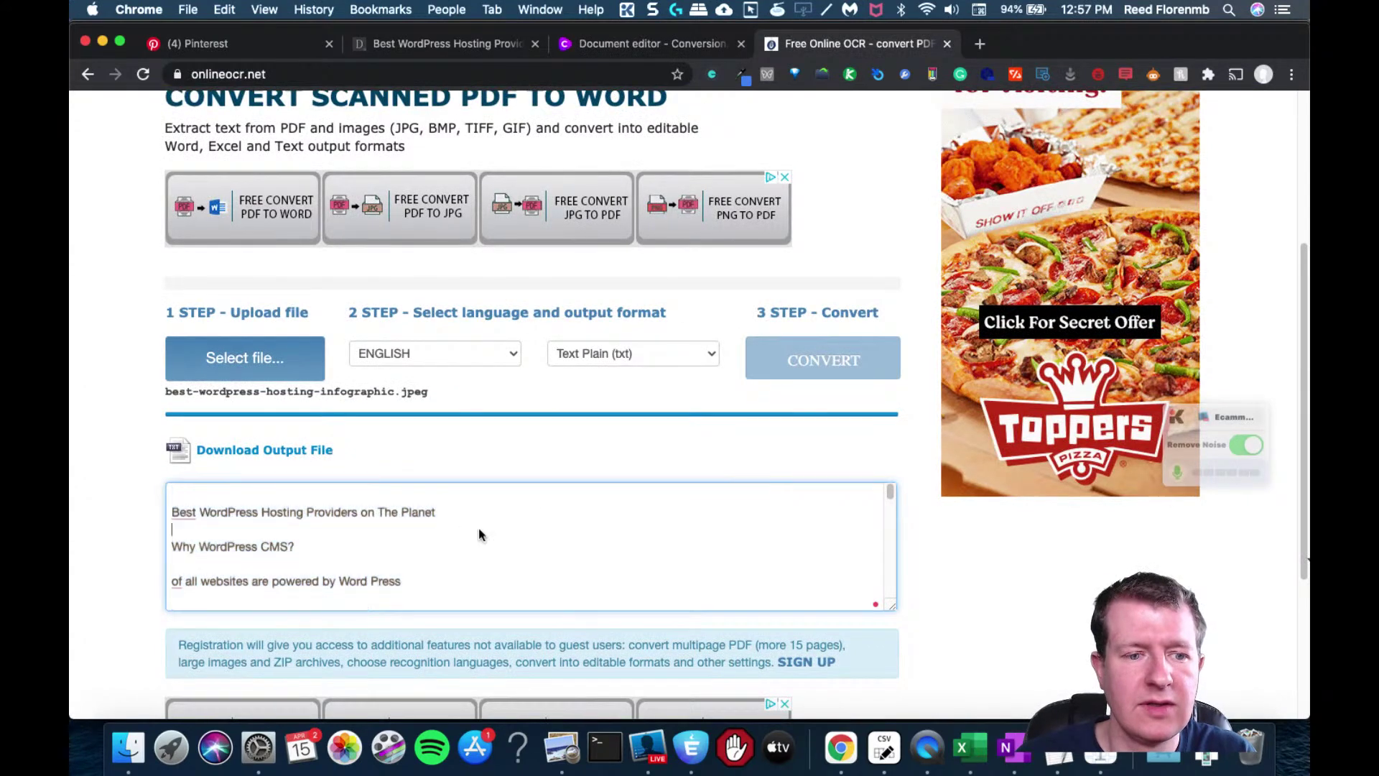
key(super+a)
click(663, 46)
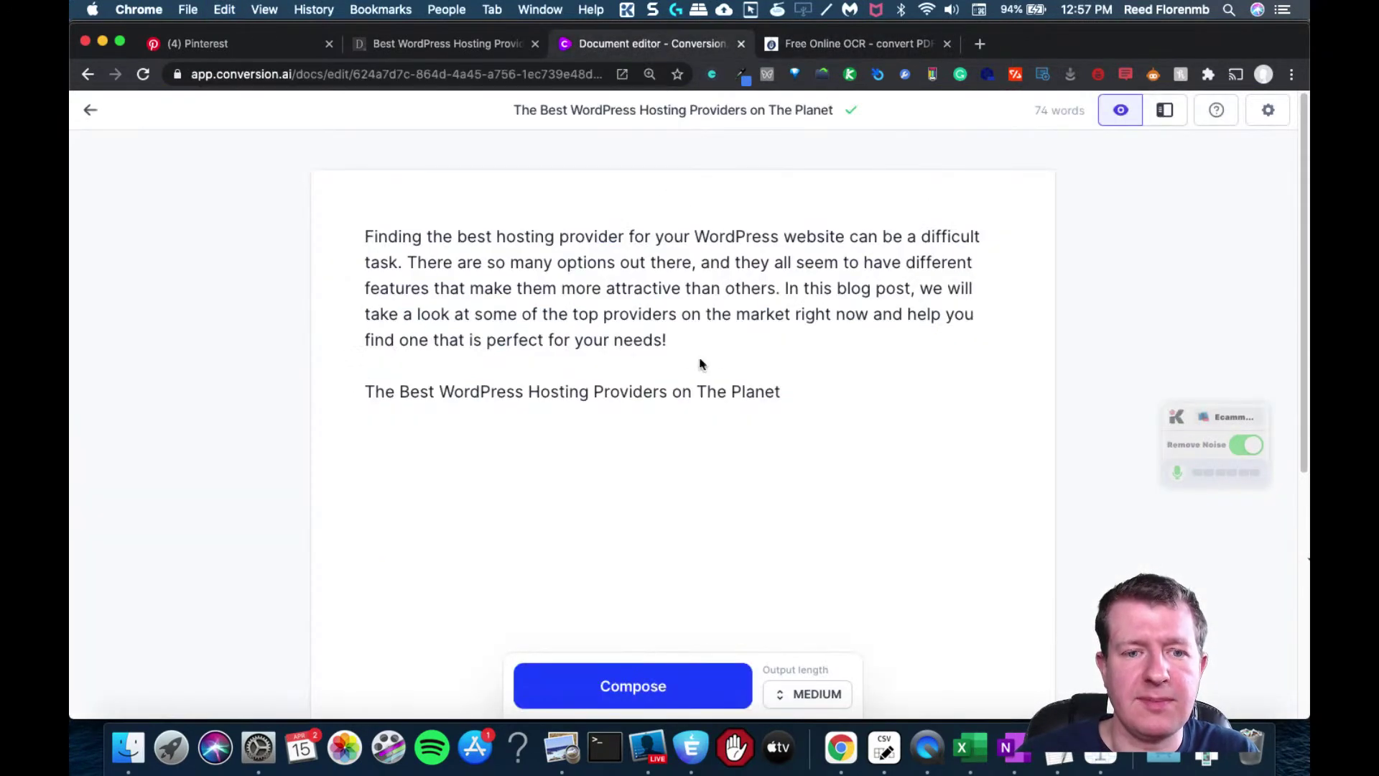
drag(862, 410, 357, 378)
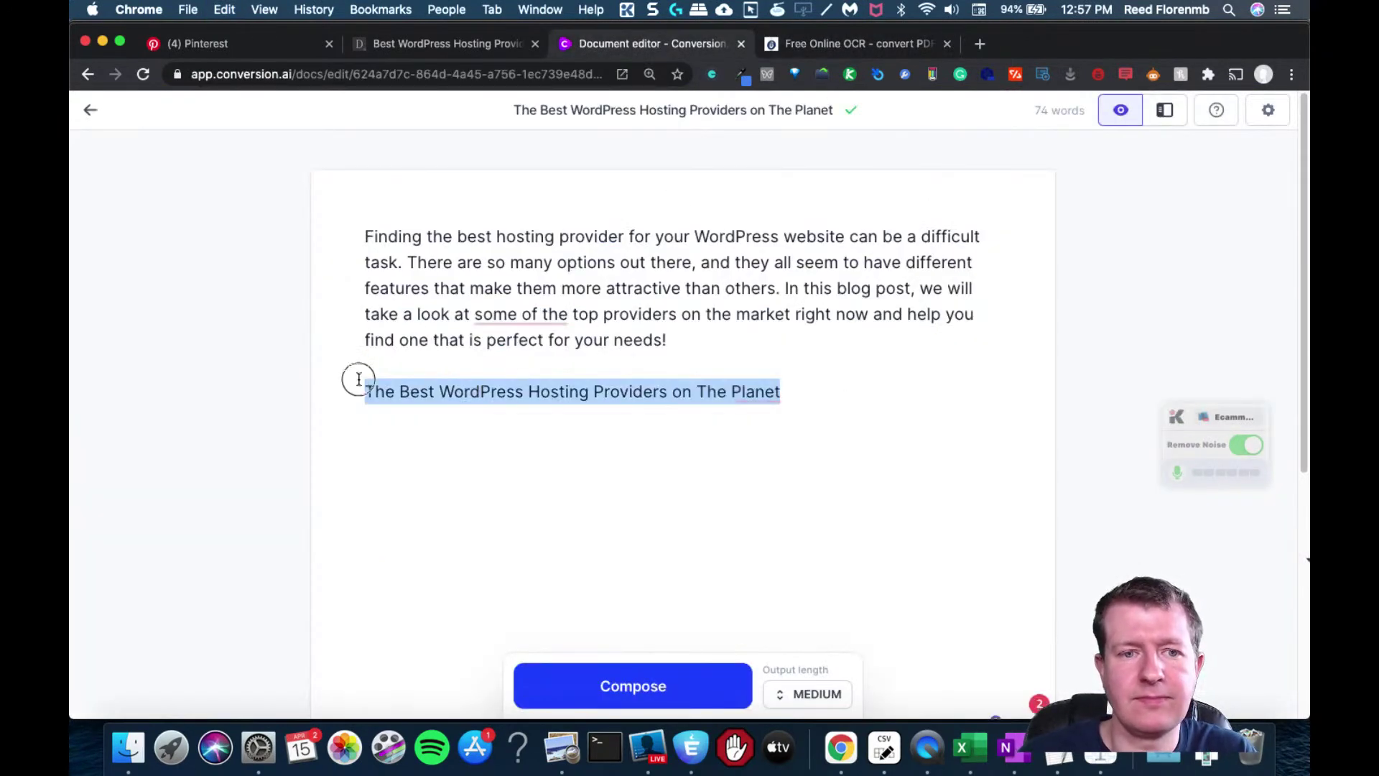
double_click(369, 392)
key(super+v)
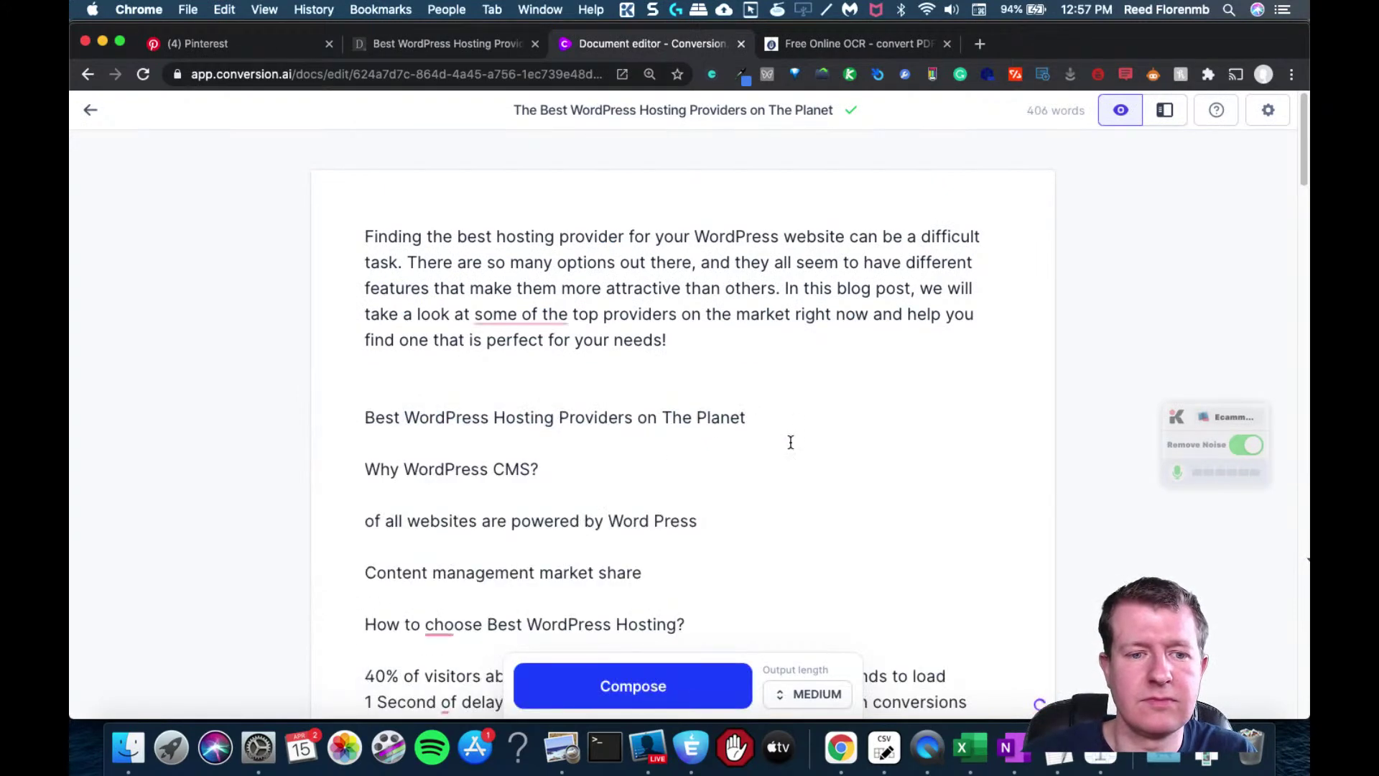
click(699, 467)
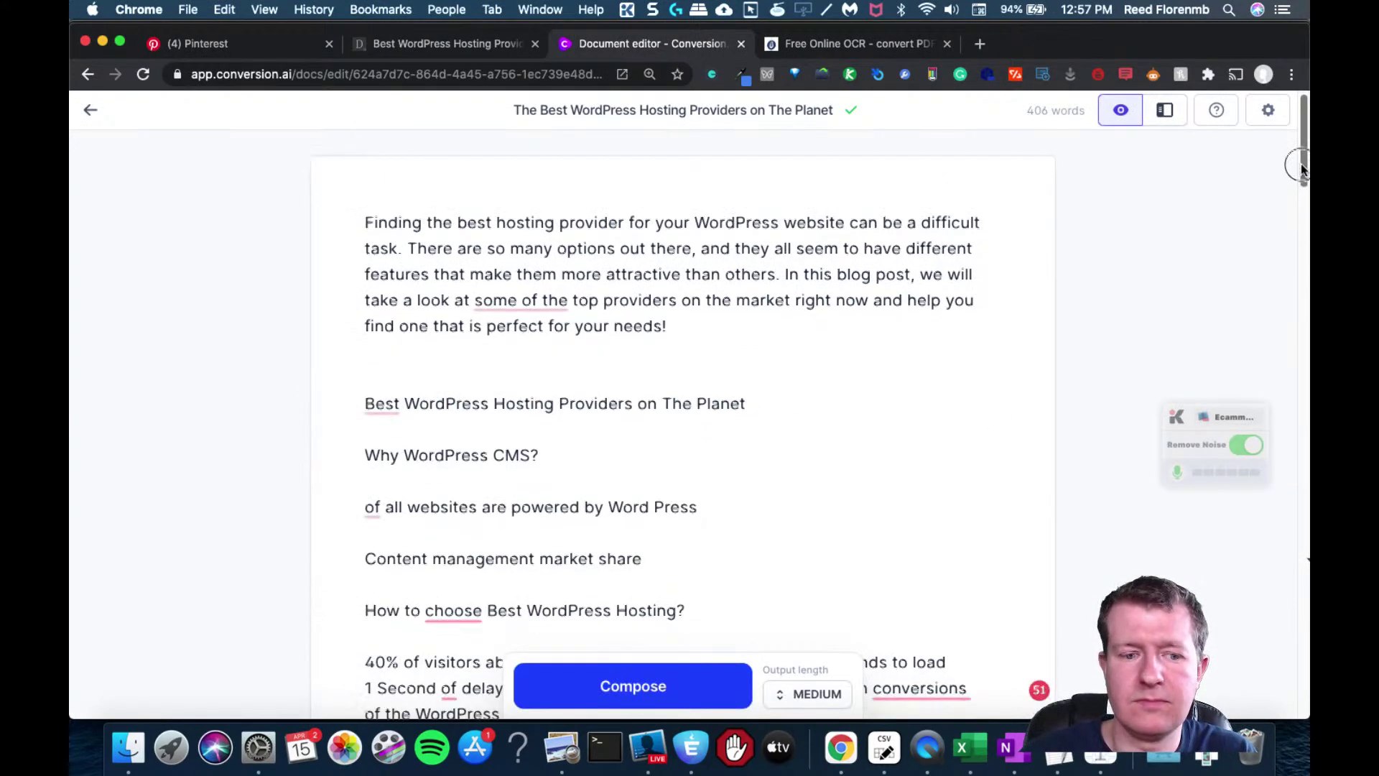
- Add blank lines after the 40% statistic and select the infographic heading lines above it
drag(1300, 162, 1304, 199)
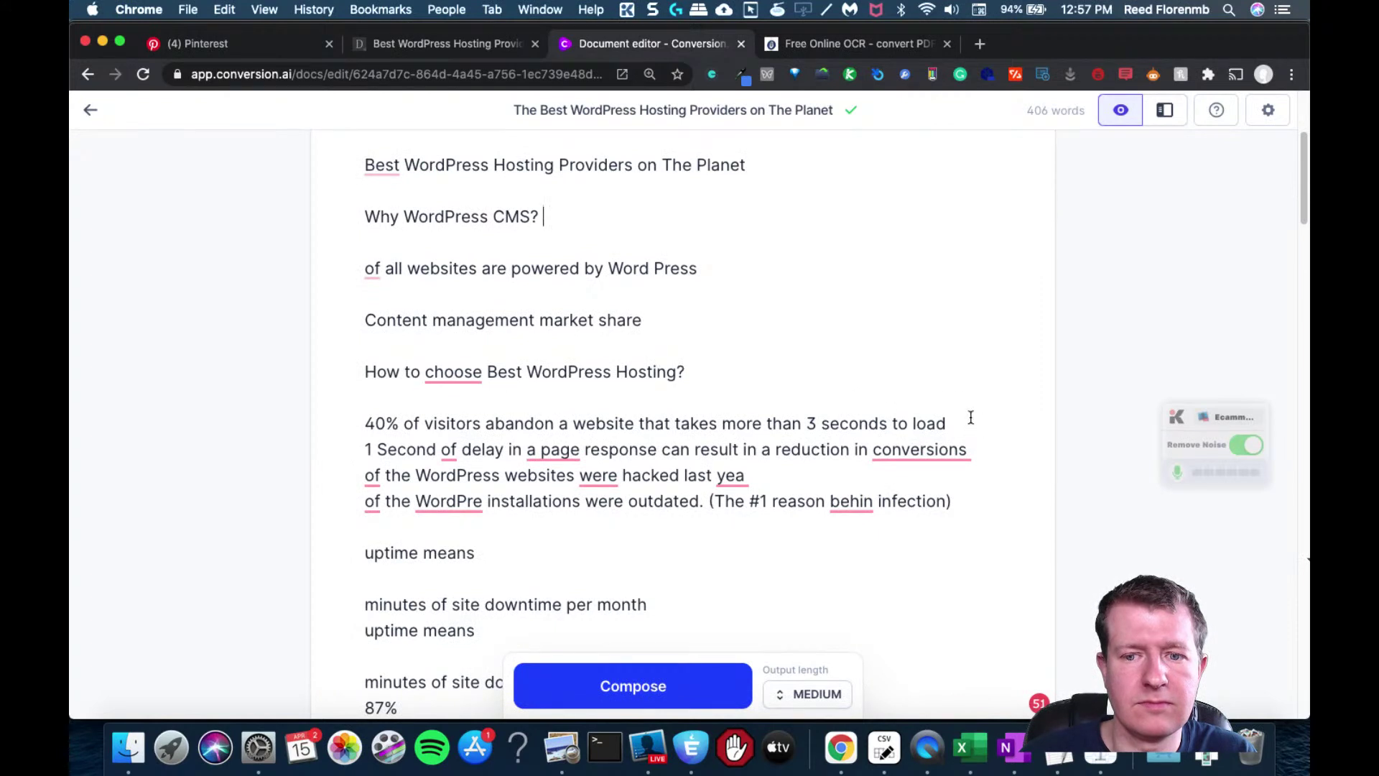
key(Return)
key(Return)
key(Return)
drag(970, 416, 285, 415)
drag(695, 385, 331, 398)
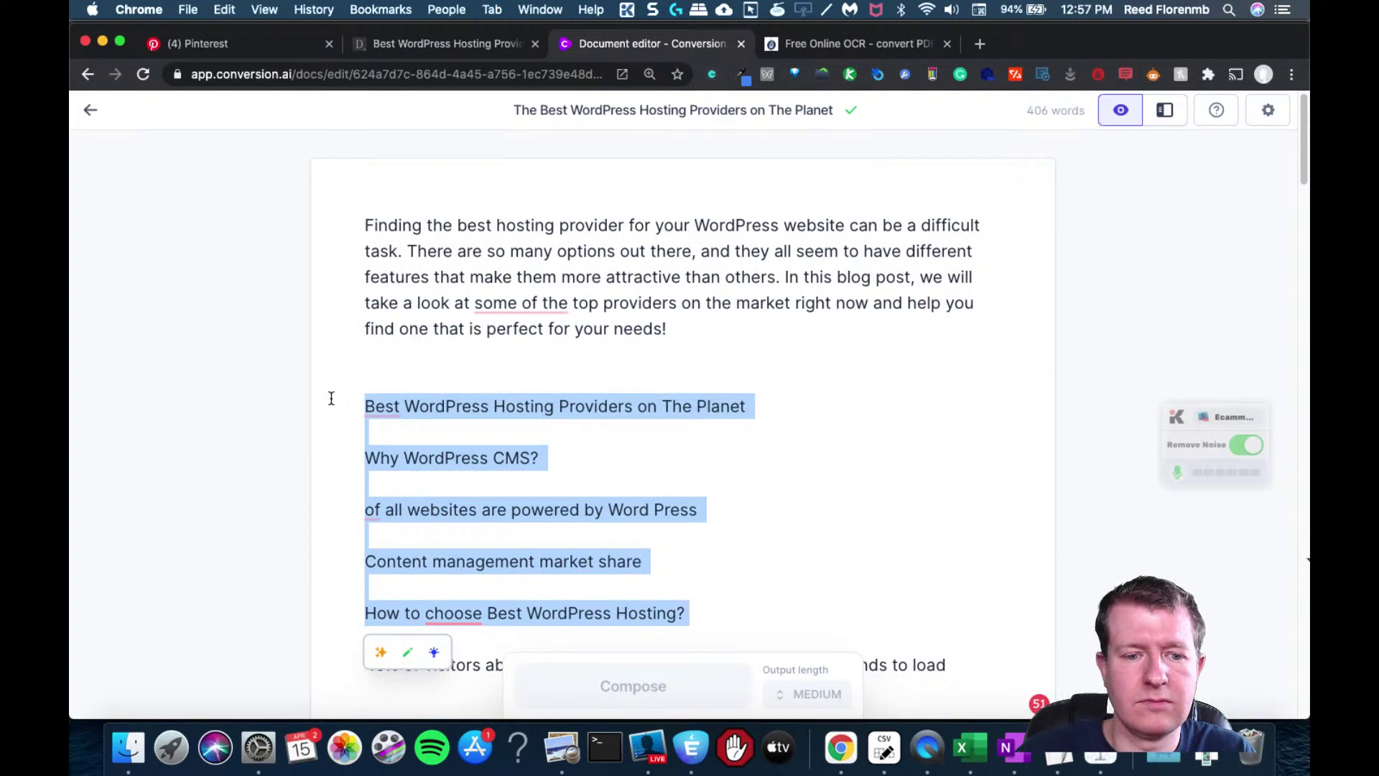
- Delete the headings, have Jarvis compose a long continuation after the 40% statistic, then select the Bluehost block
key(BackSpace)
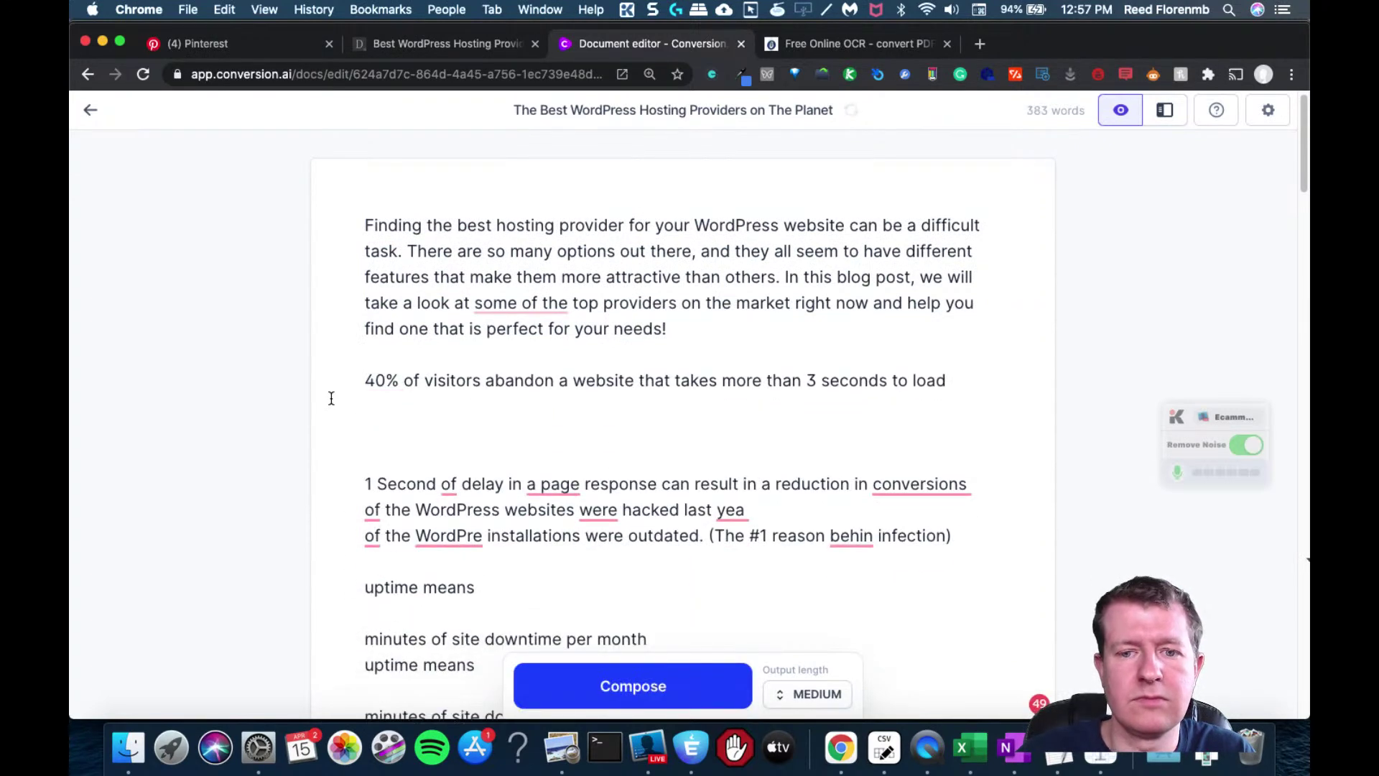
click(966, 376)
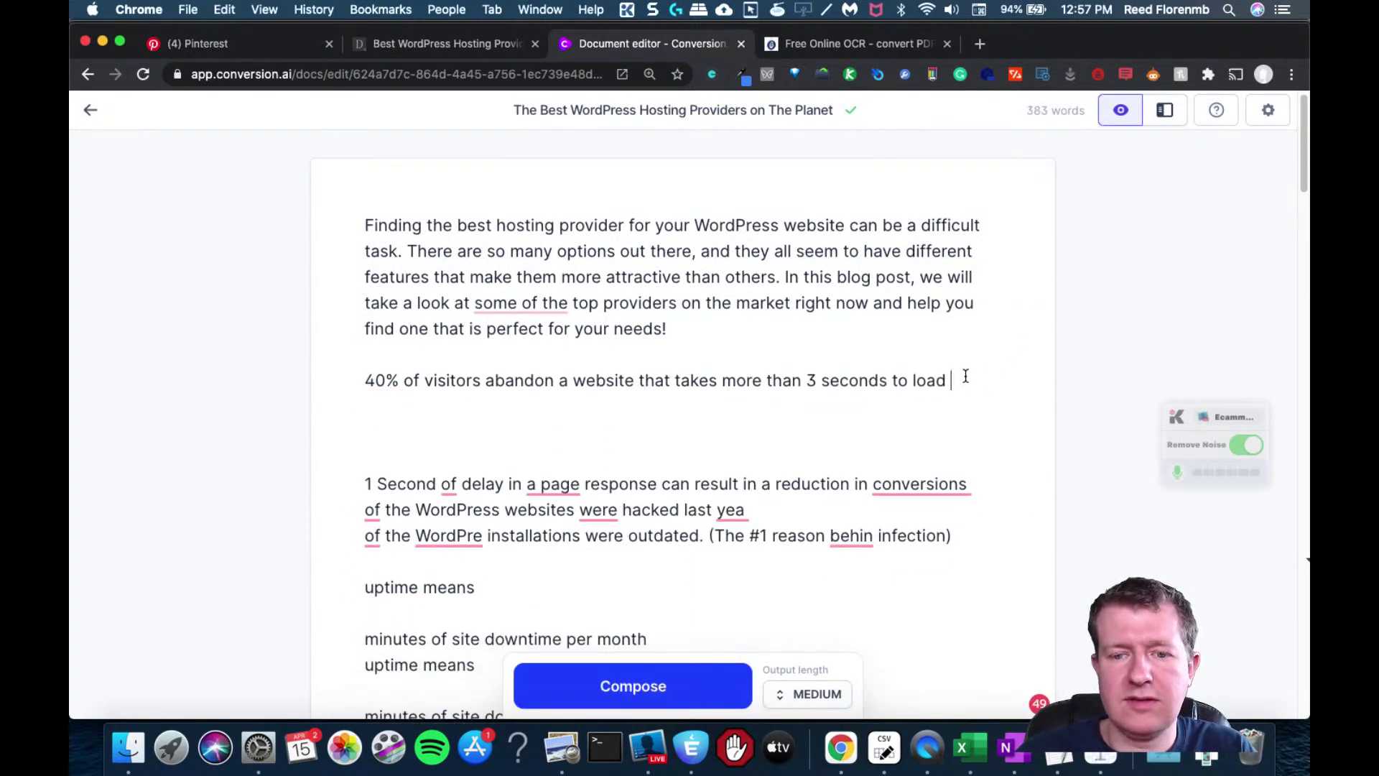
click(807, 693)
click(786, 633)
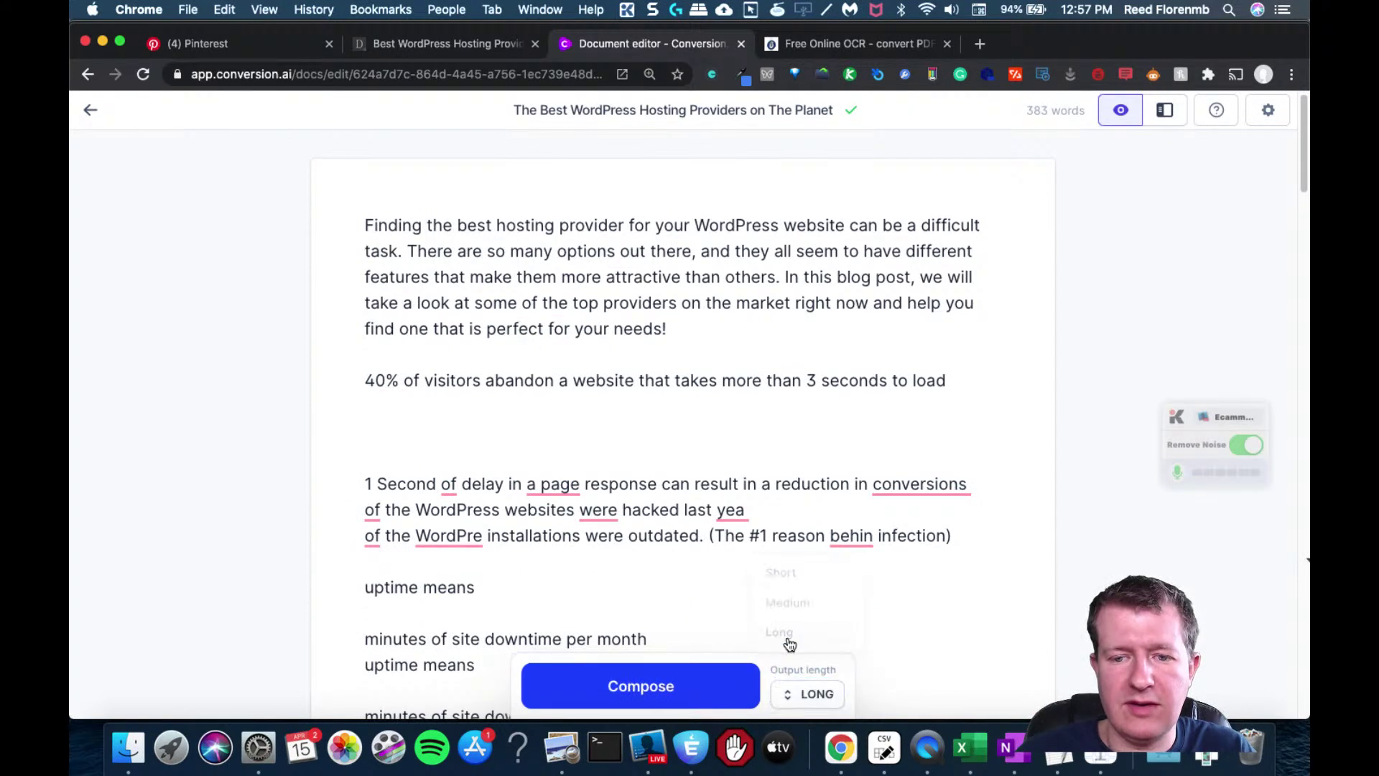
click(613, 688)
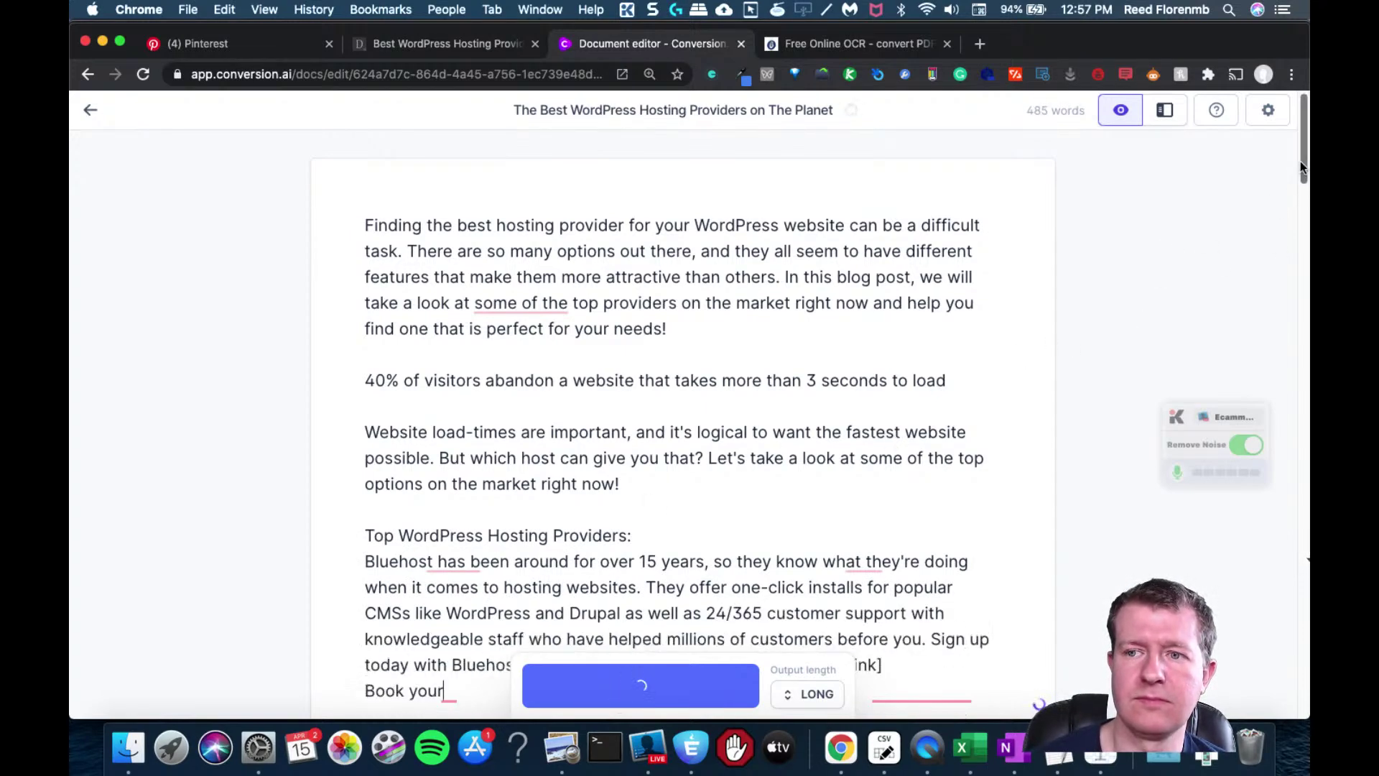
drag(1300, 161, 1304, 198)
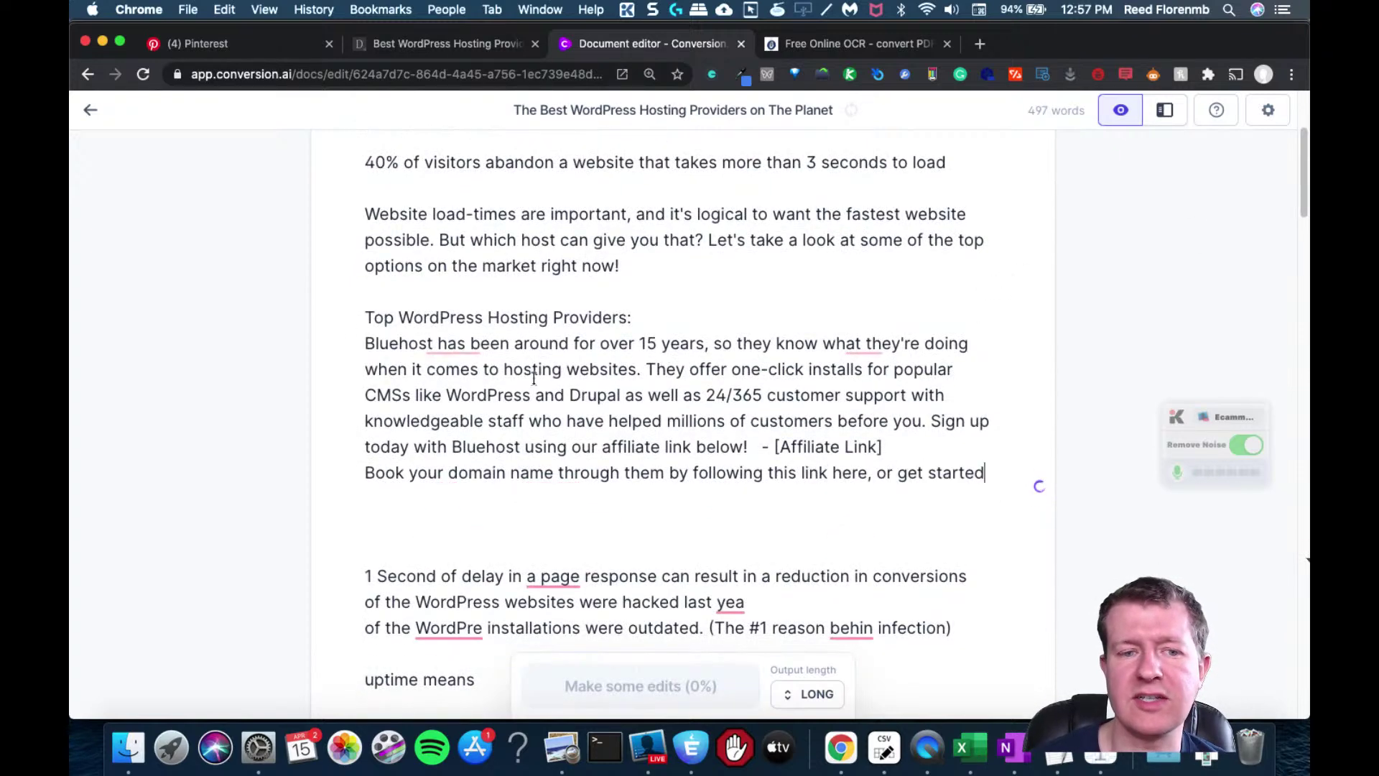
drag(1015, 489, 291, 319)
- Delete the unwanted Bluehost text and the leftover empty lines
key(BackSpace)
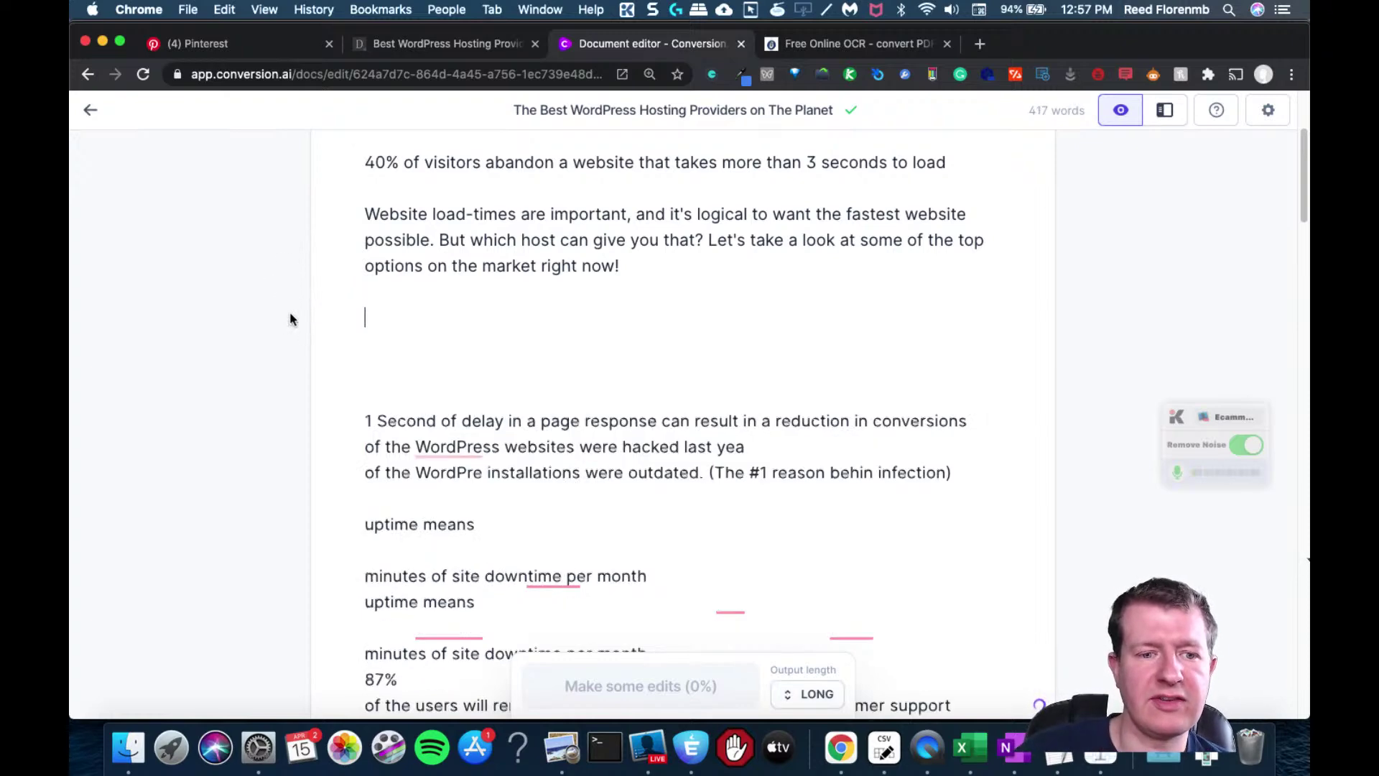
key(BackSpace)
key(Delete)
key(Delete)
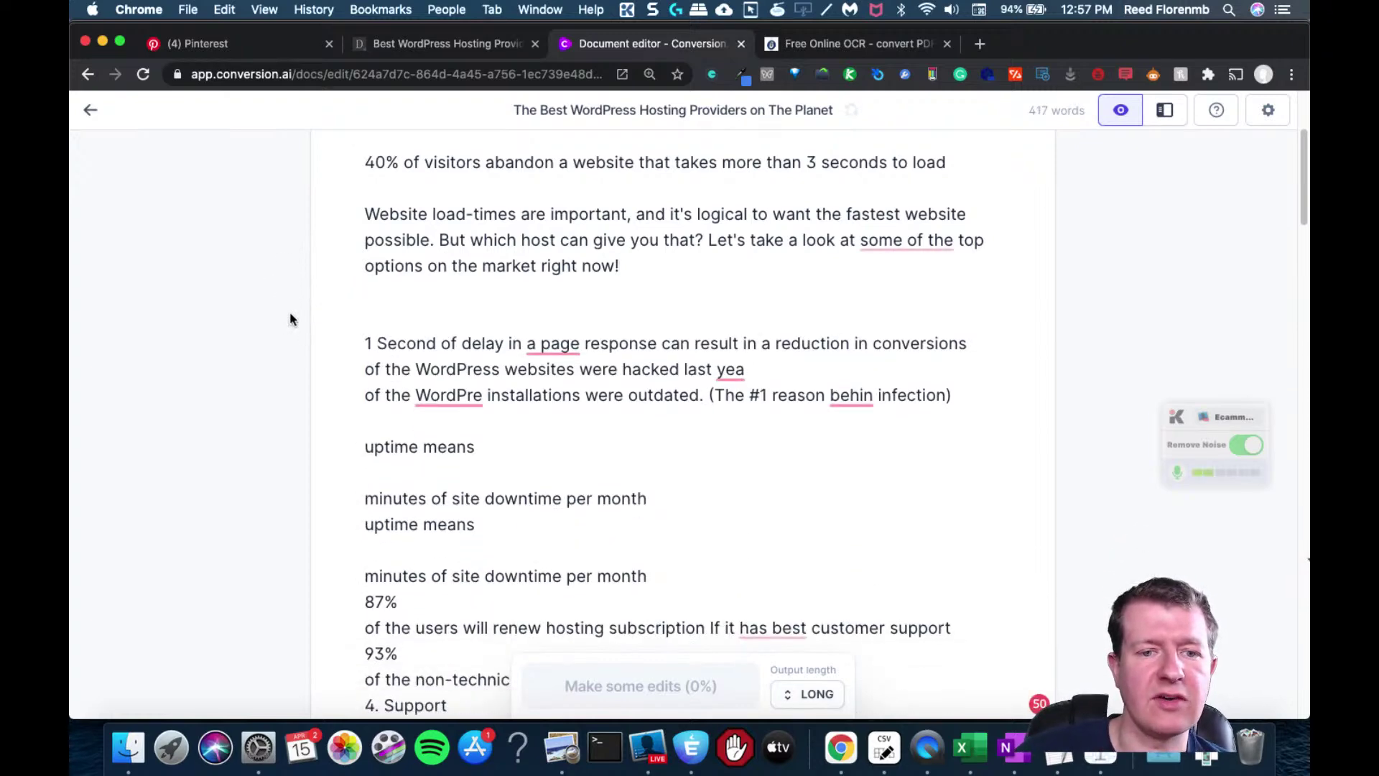
- Prefix '1 Second of delay' with ## and have Jarvis write a long paragraph below it
click(365, 318)
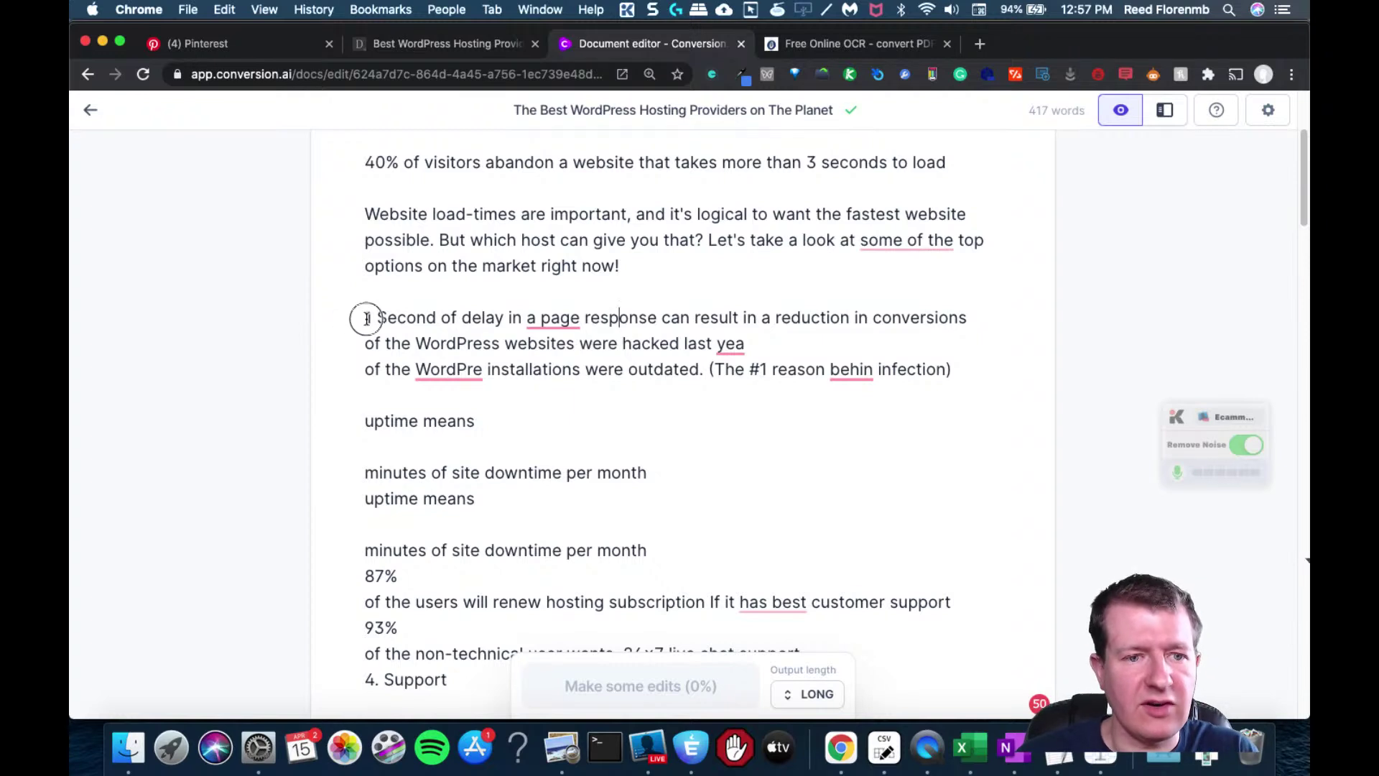
text(##)
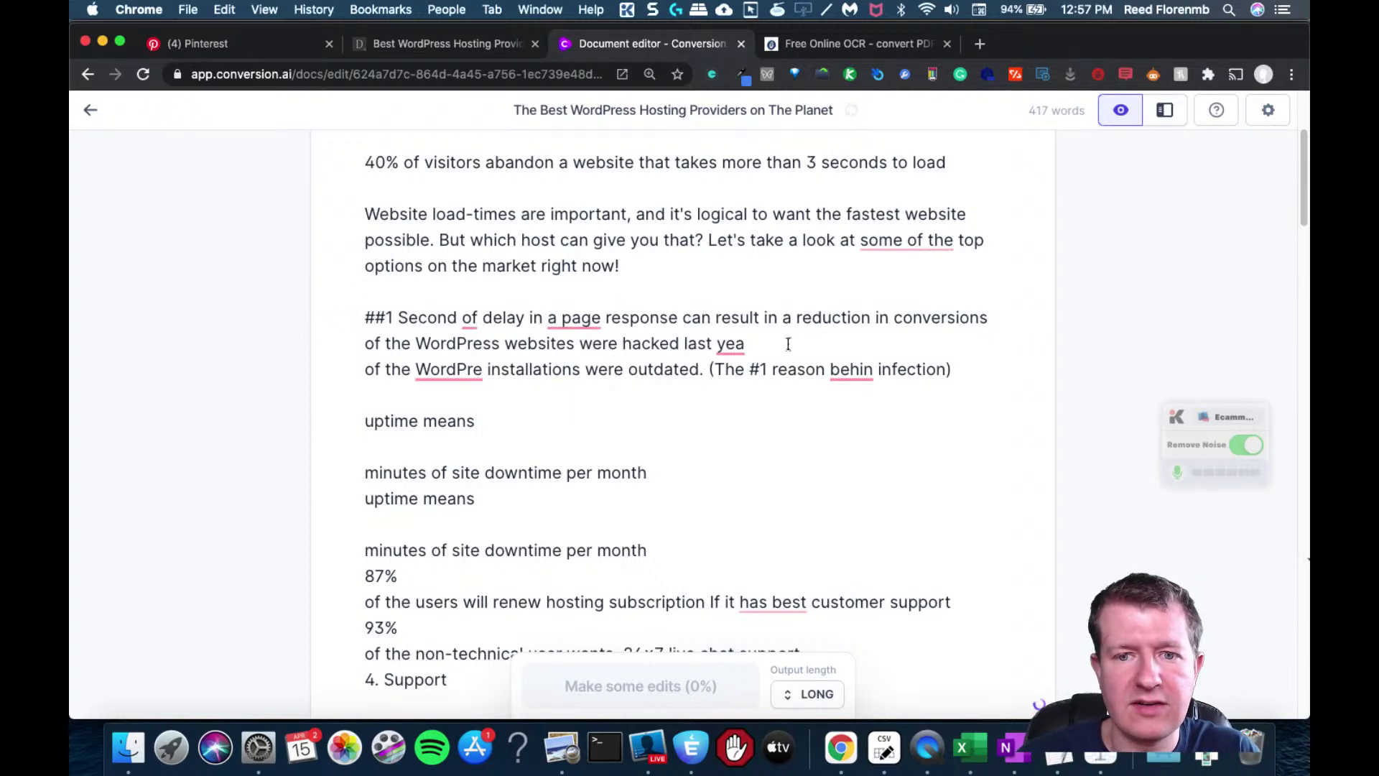
drag(995, 320, 365, 317)
key(super+c)
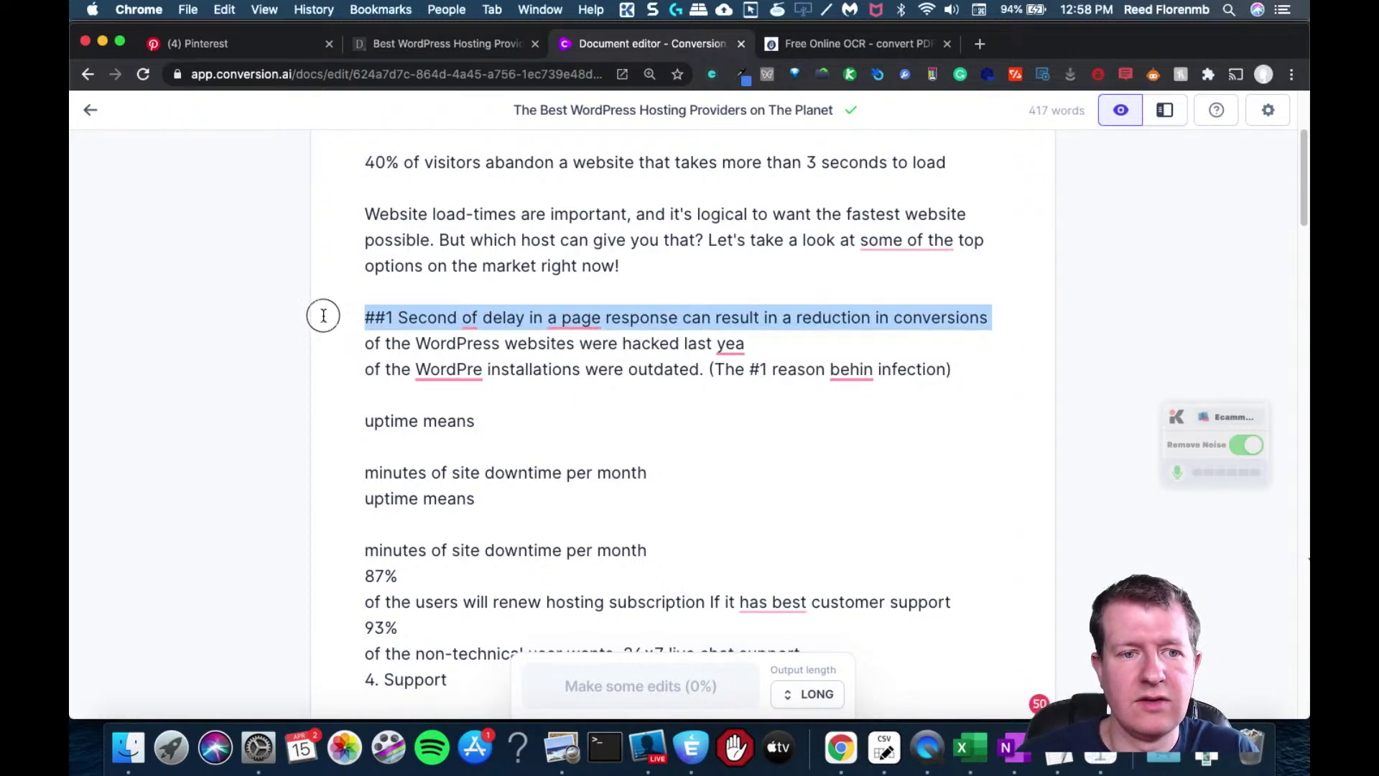
click(1012, 320)
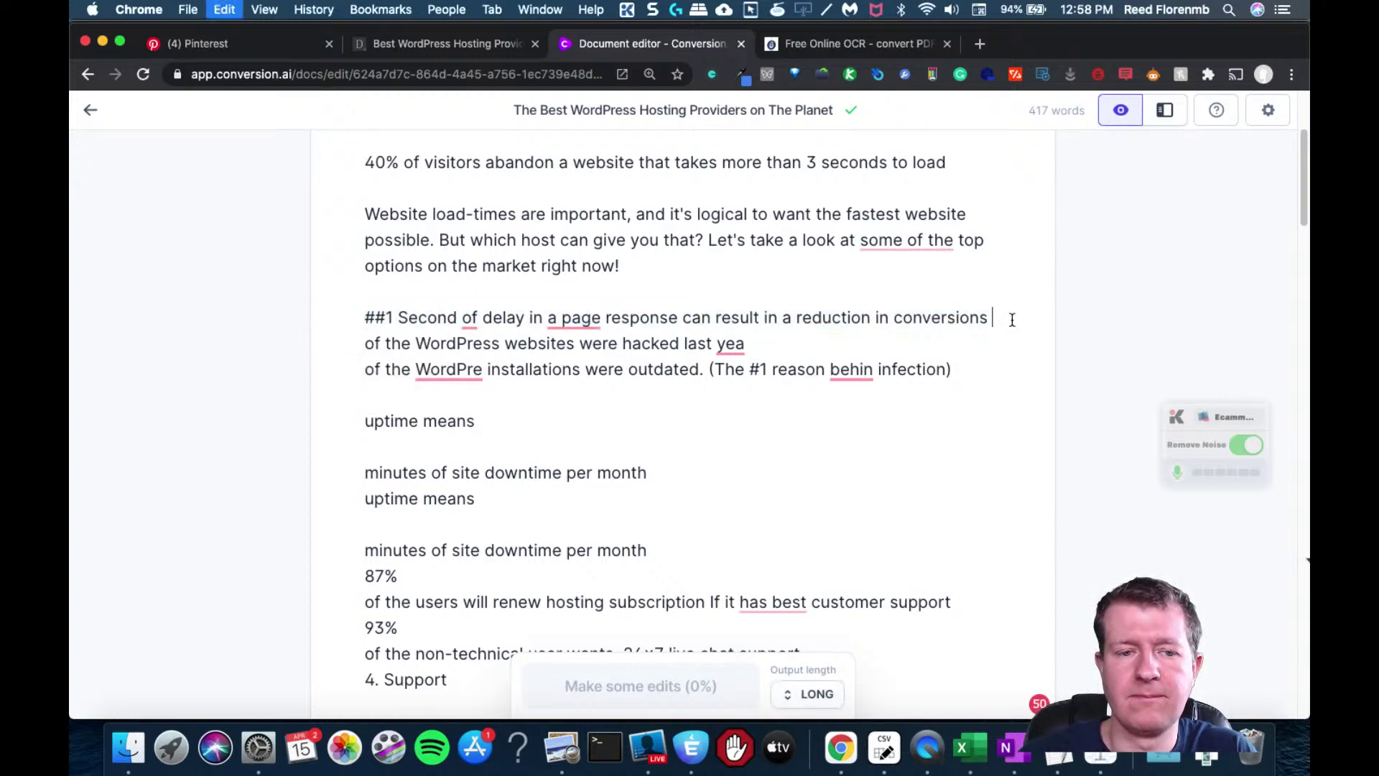
key(super+v)
key(super+z)
key(Return)
key(Return)
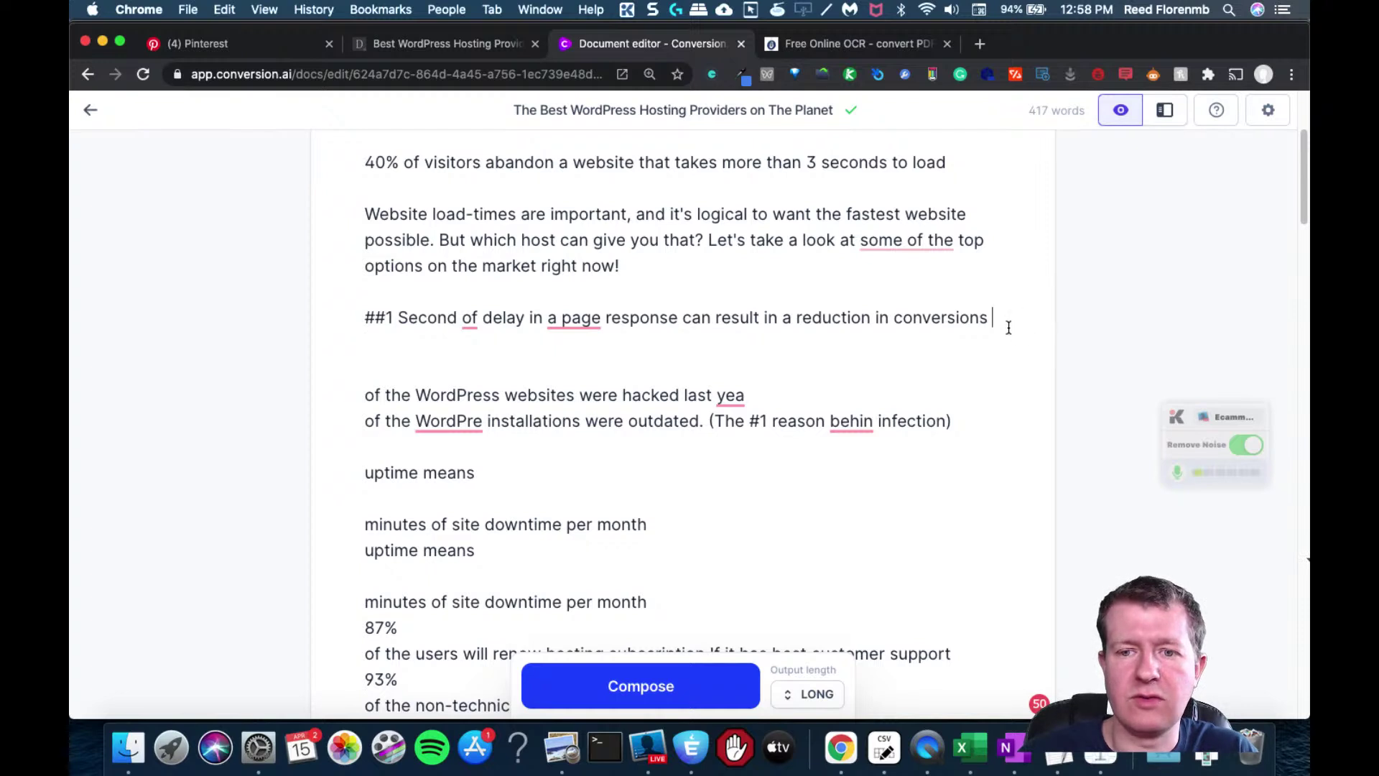
click(624, 681)
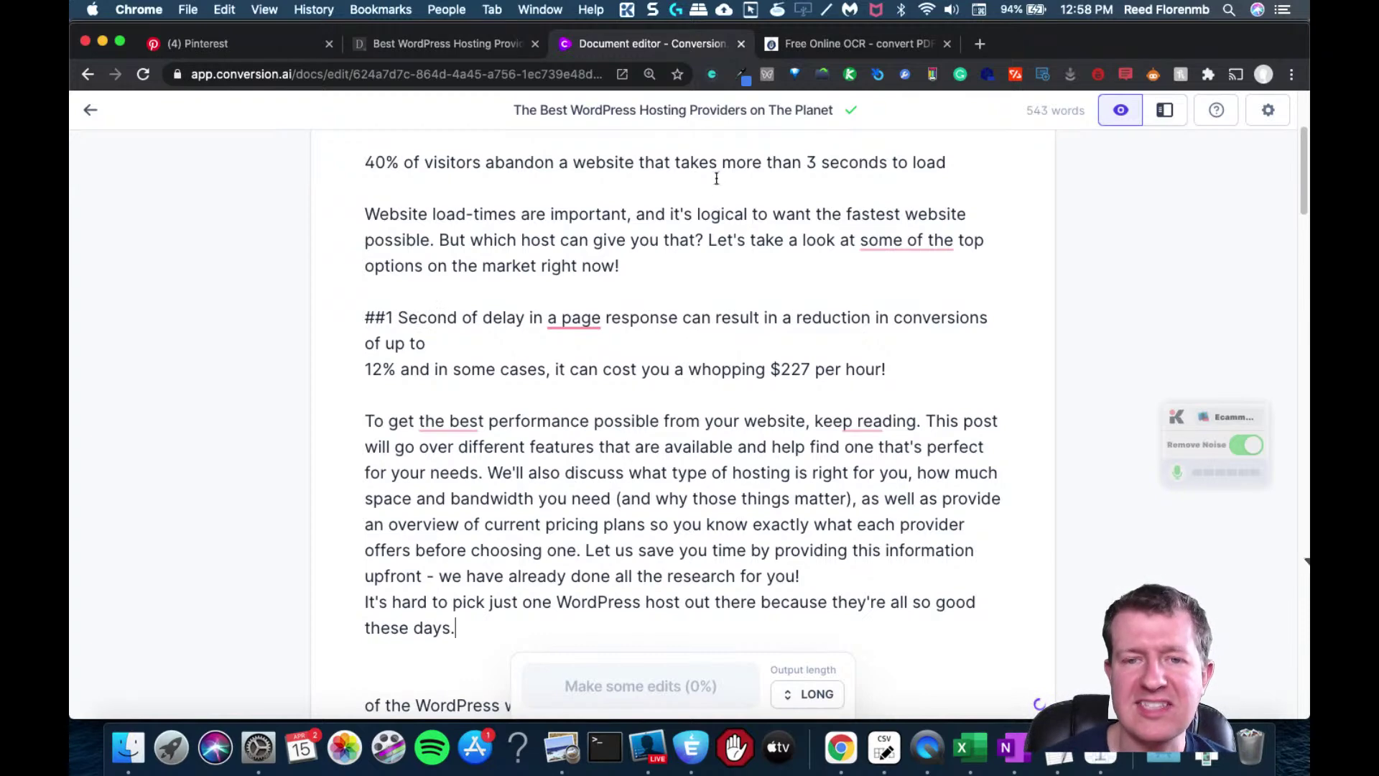
click(438, 44)
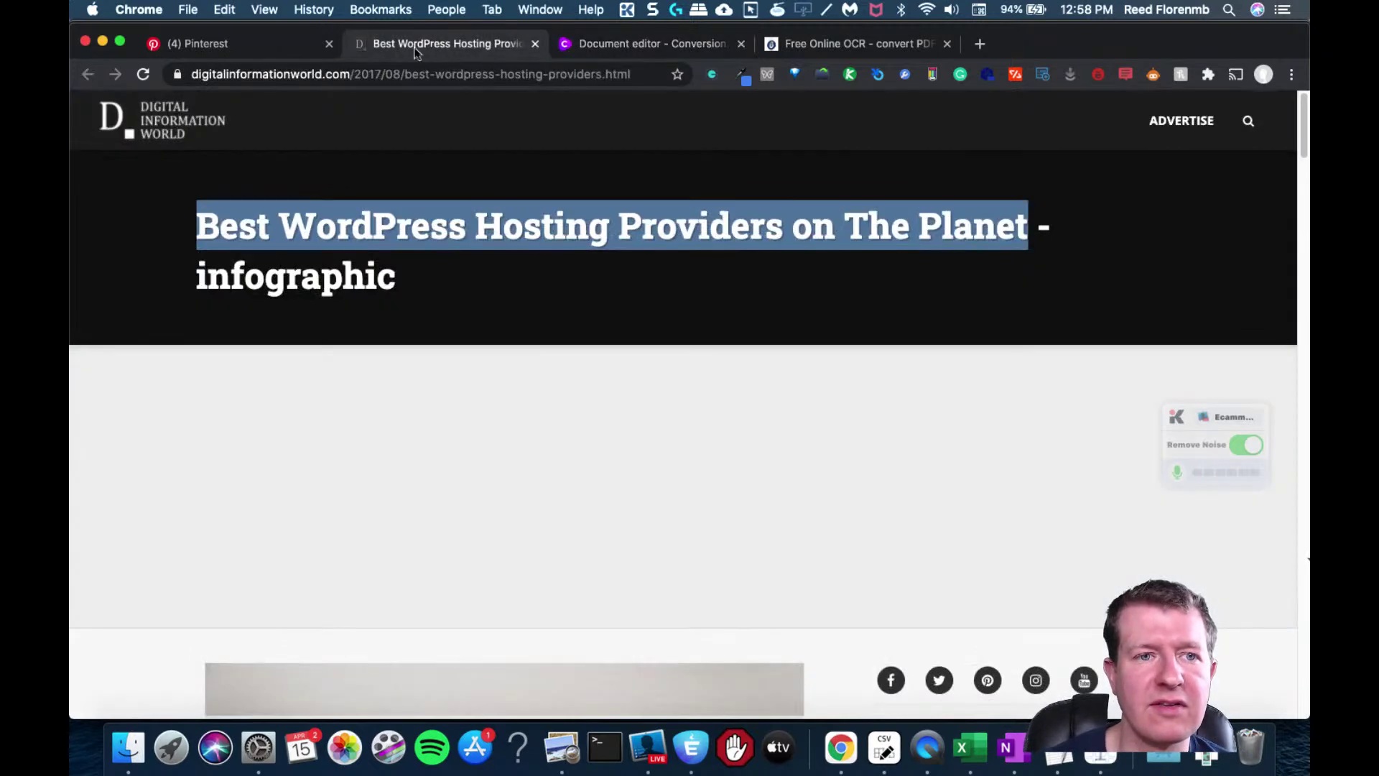
drag(1301, 133, 1289, 396)
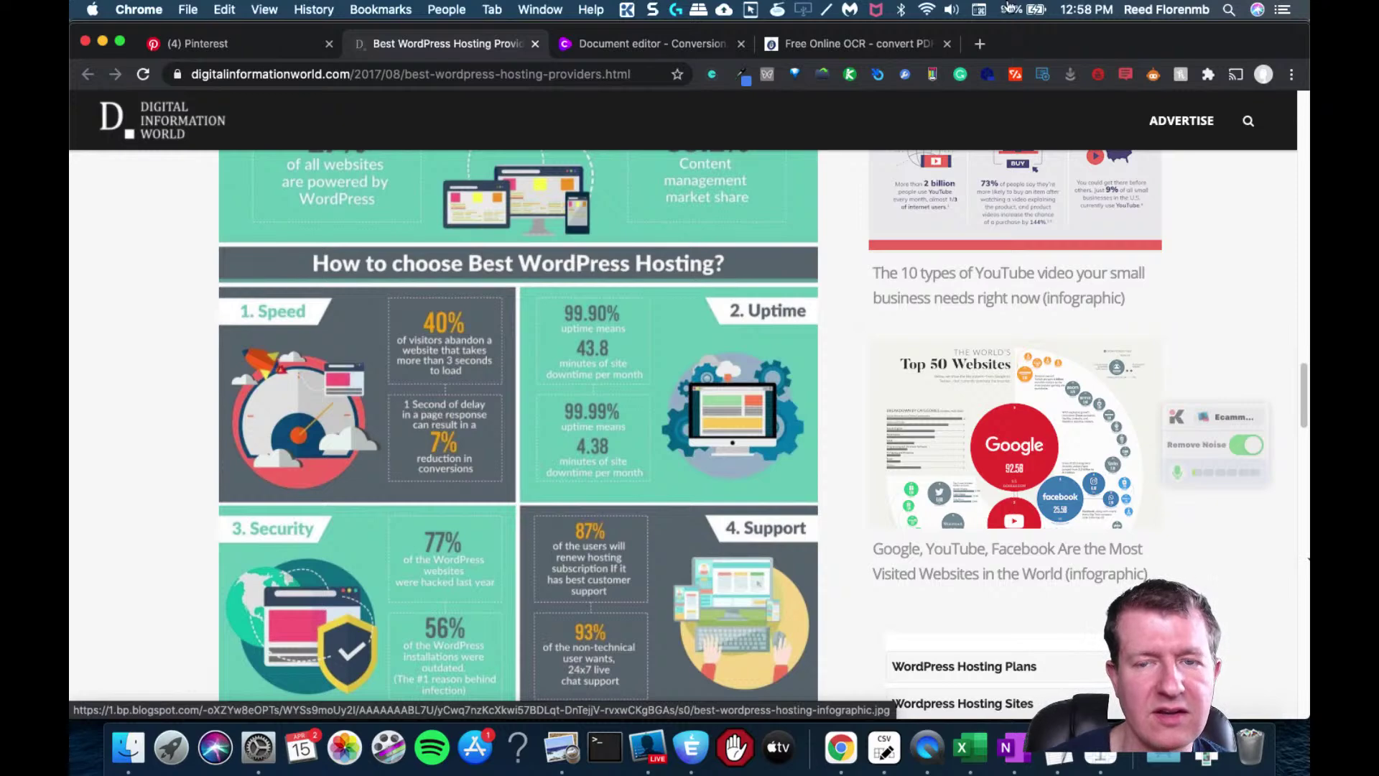
click(681, 46)
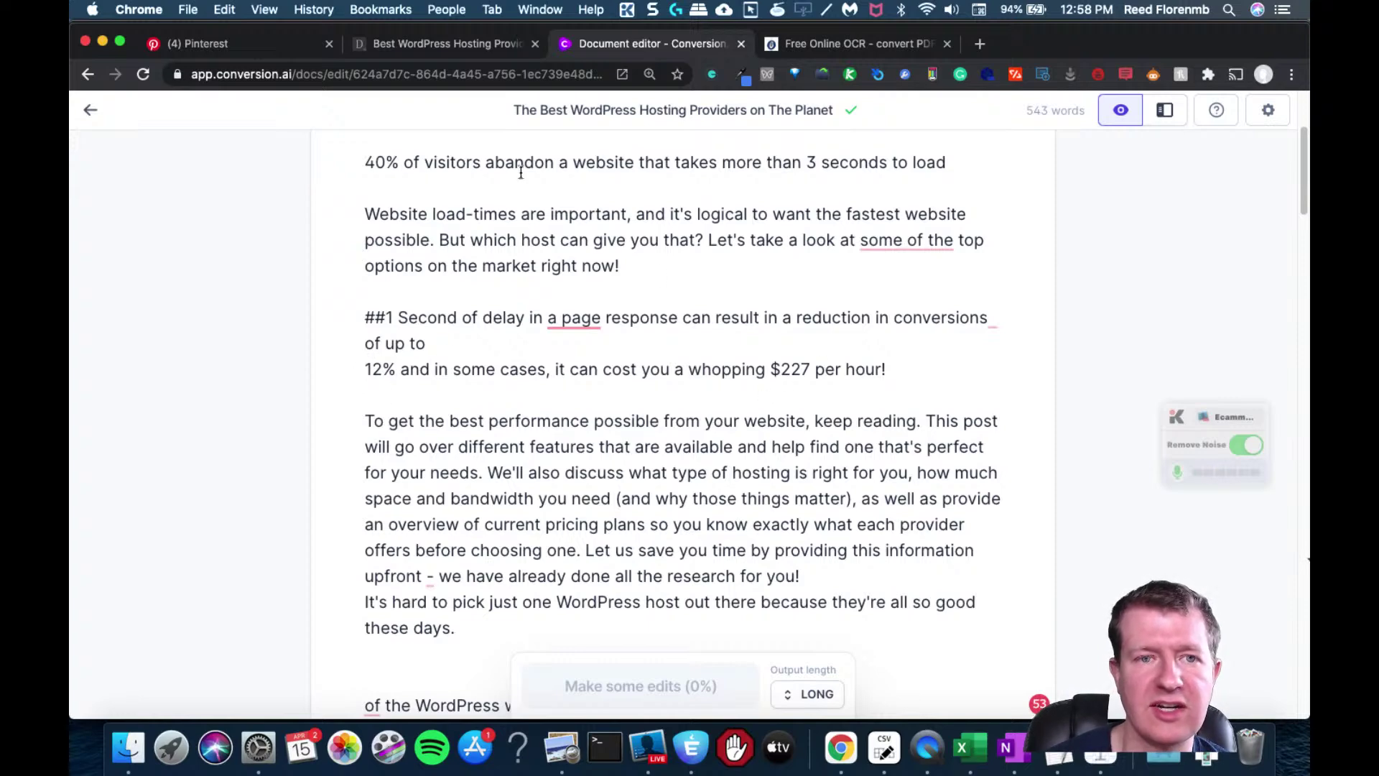
click(484, 42)
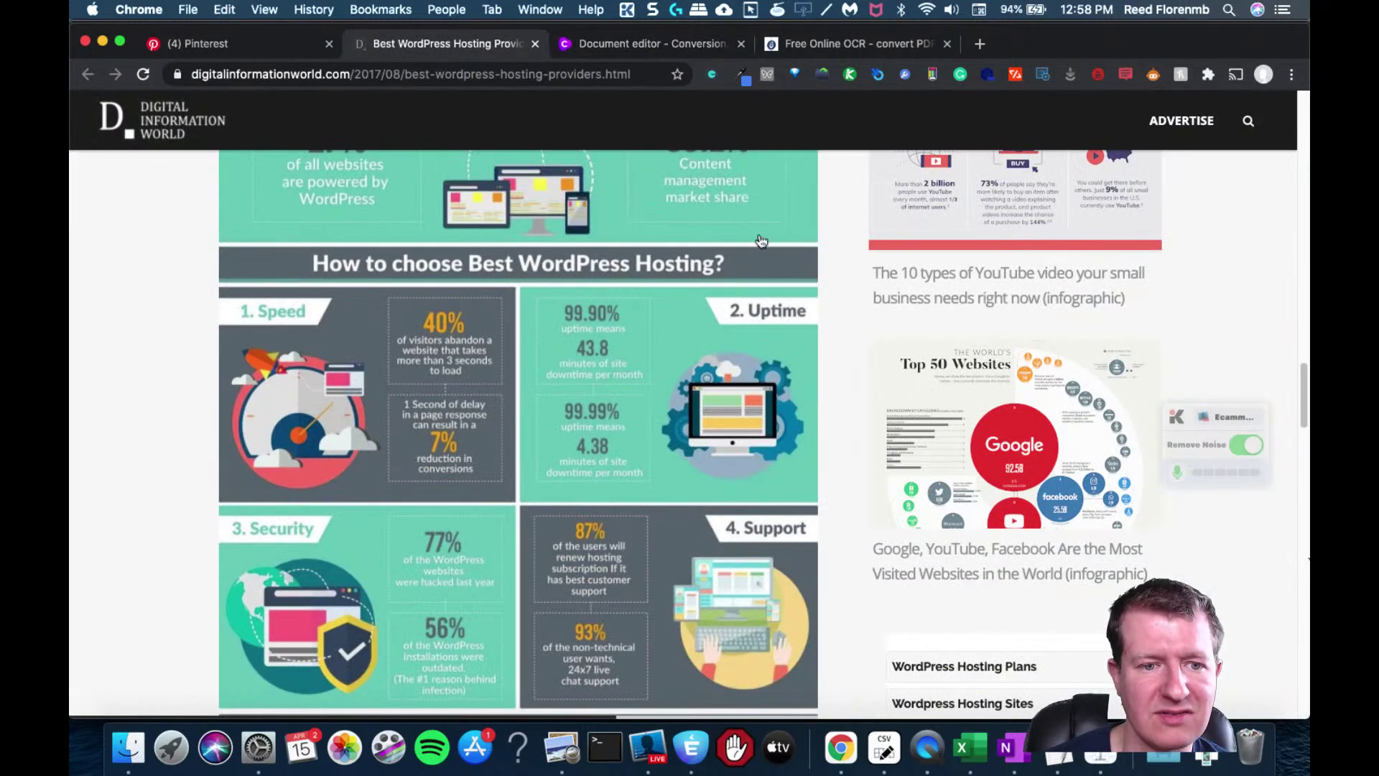
click(800, 42)
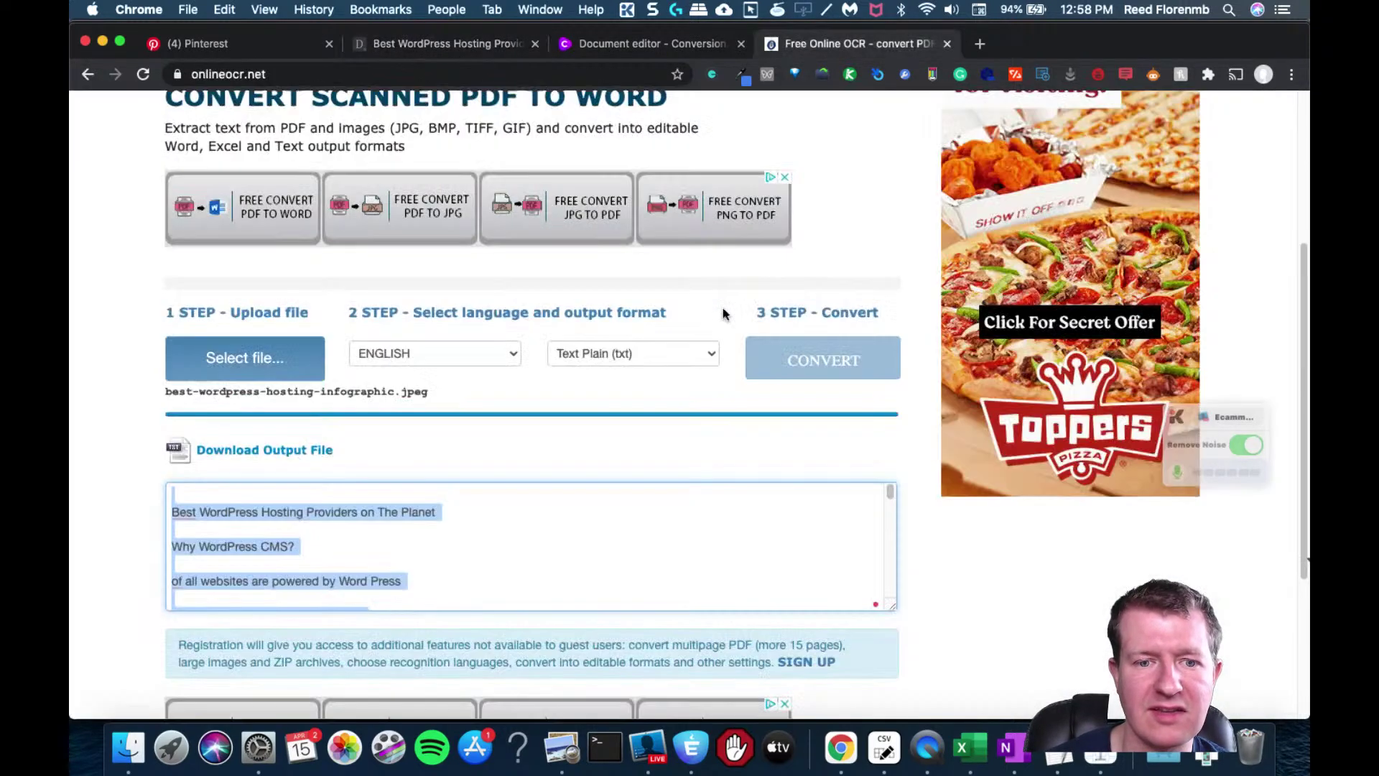
click(645, 44)
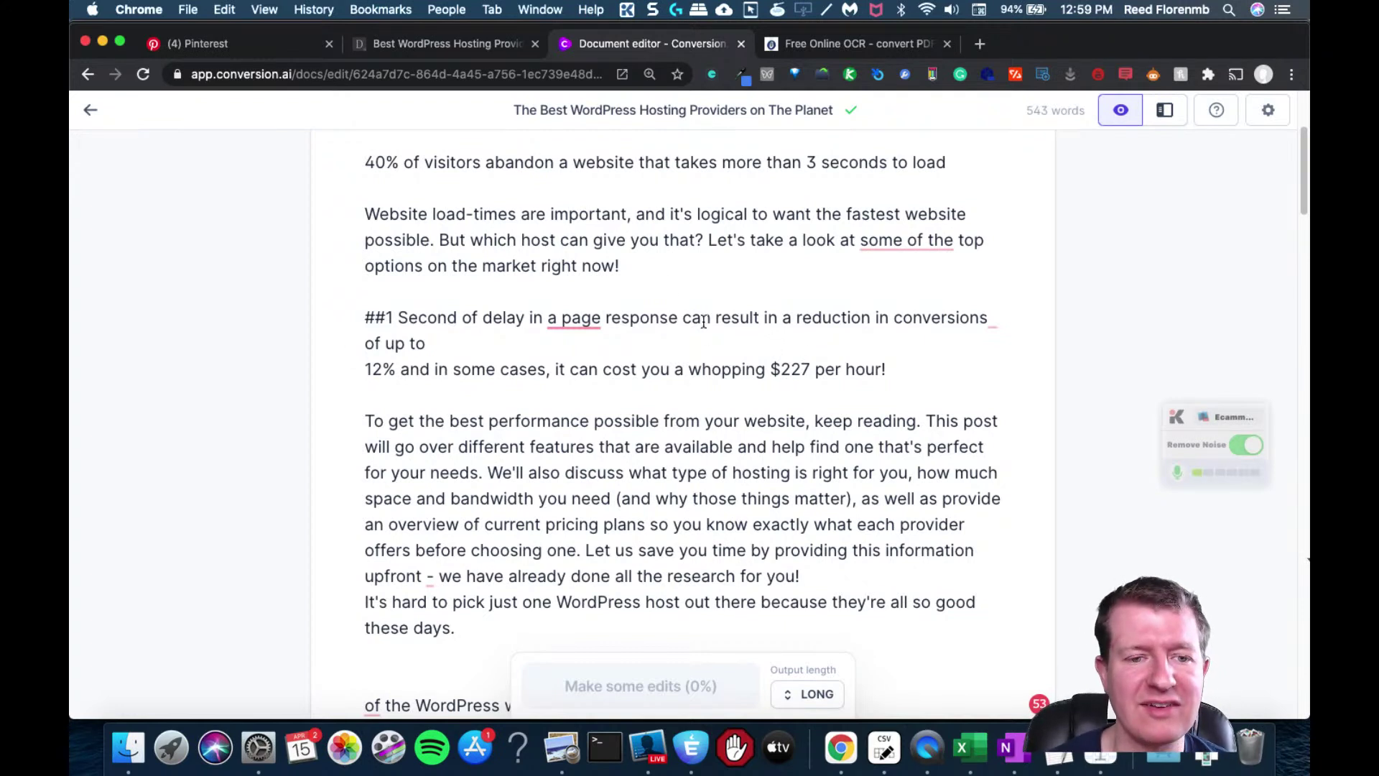
- Change 12% to 7%, join the 7% line back onto its sentence, and return to the infographic article
double_click(369, 365)
key(BackSpace)
text(7)
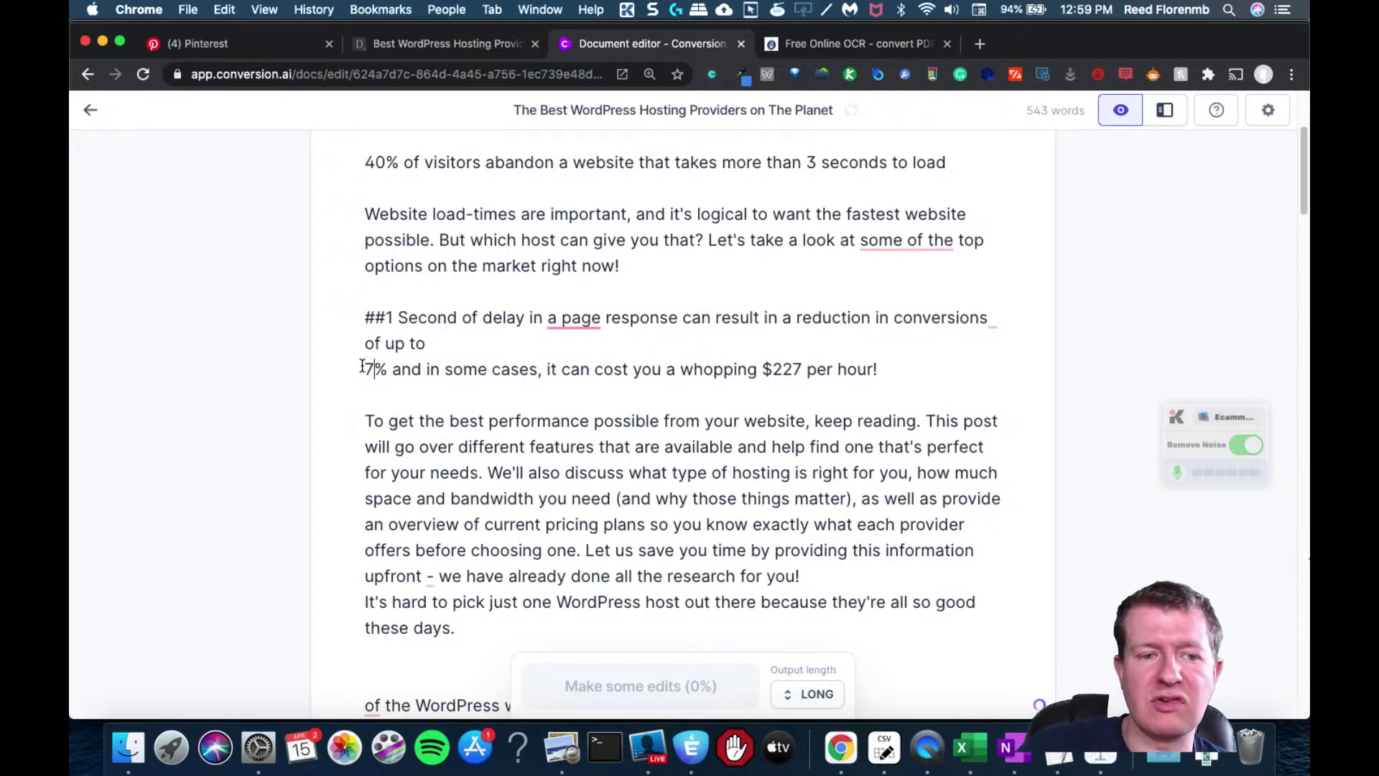
click(364, 369)
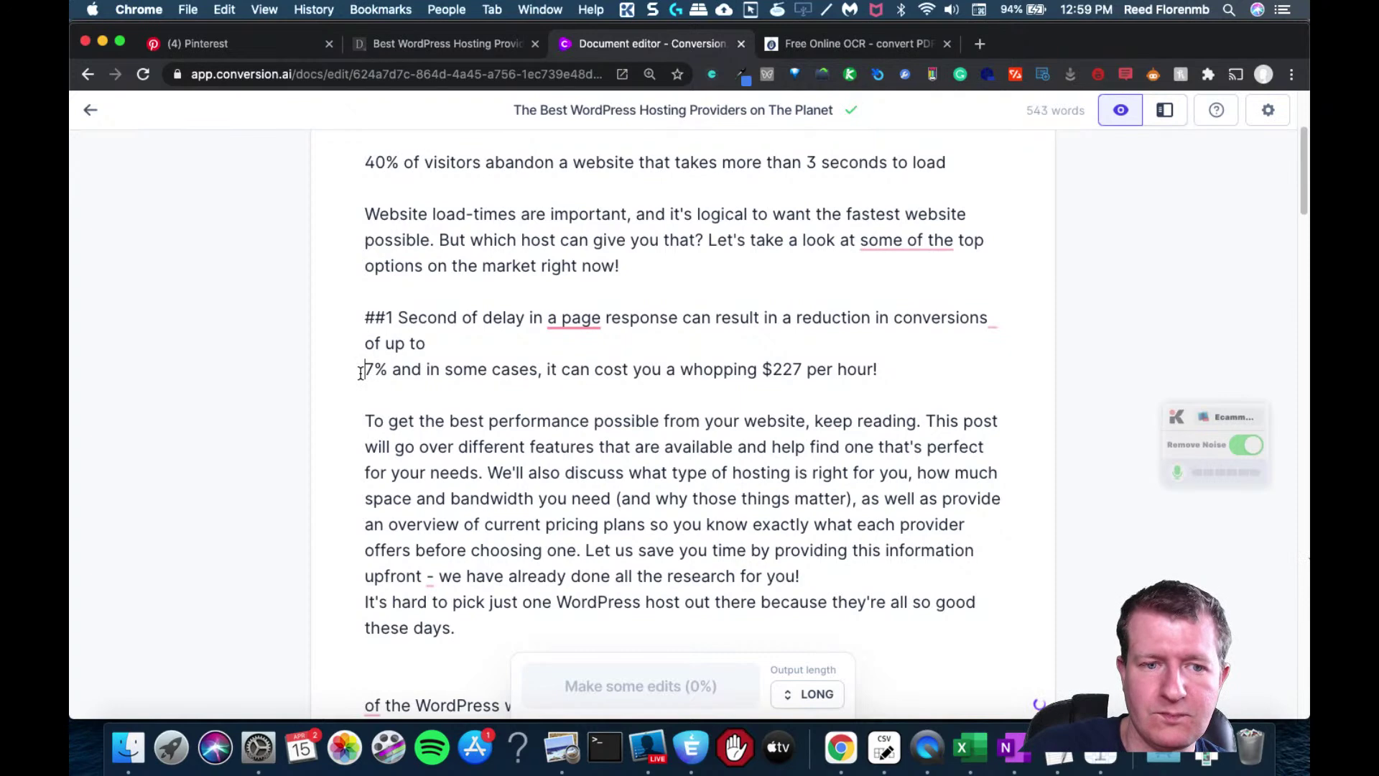
key(BackSpace)
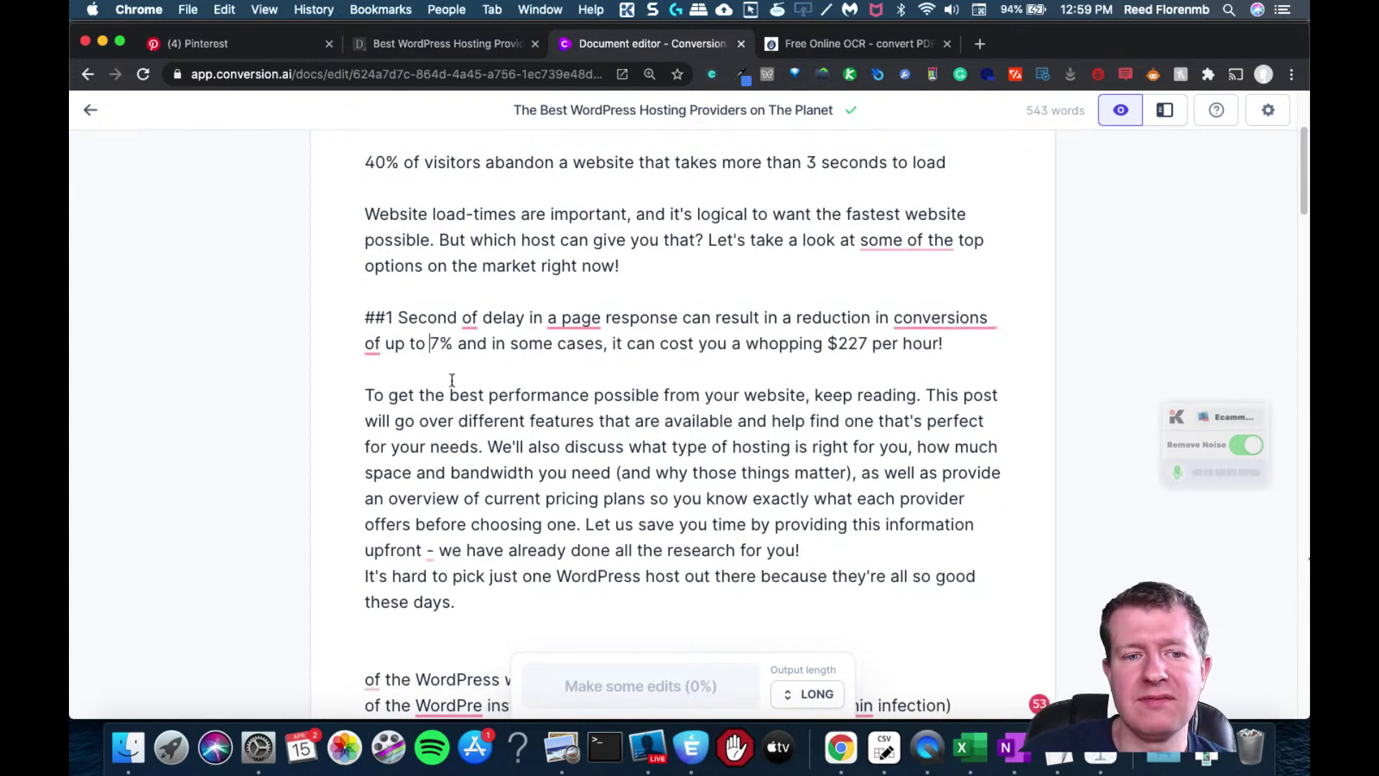
drag(1298, 204, 1264, 381)
click(442, 45)
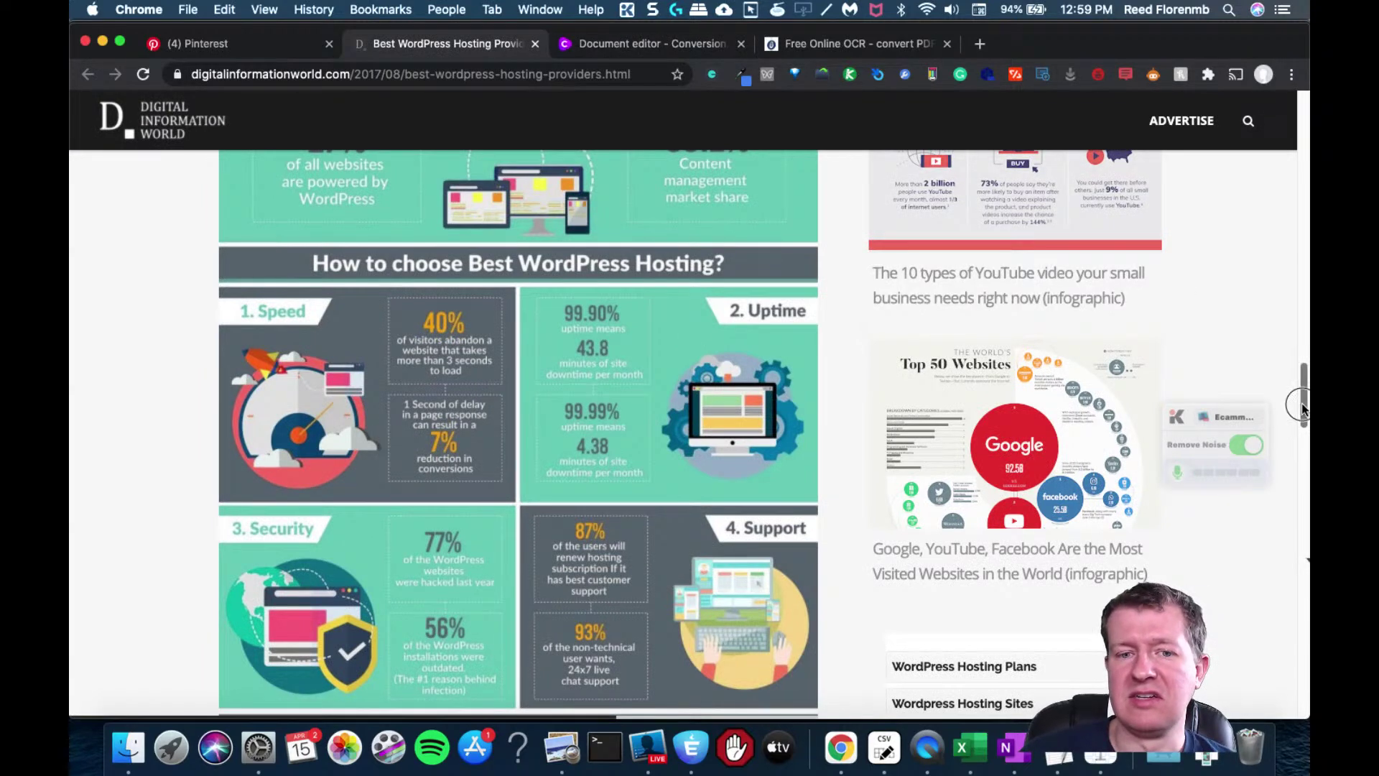
scroll(1289, 417, down, 4)
scroll(1289, 417, up, 3)
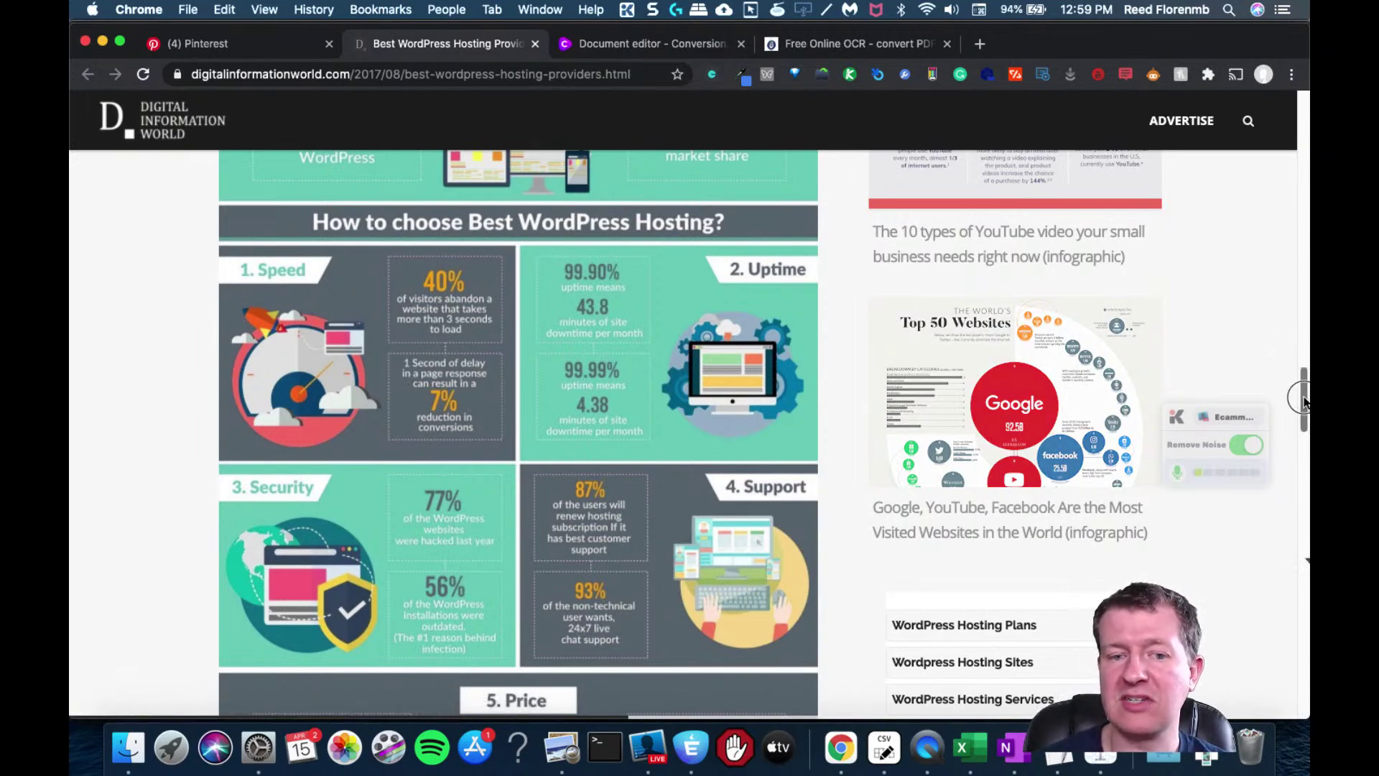
drag(1297, 392, 1285, 438)
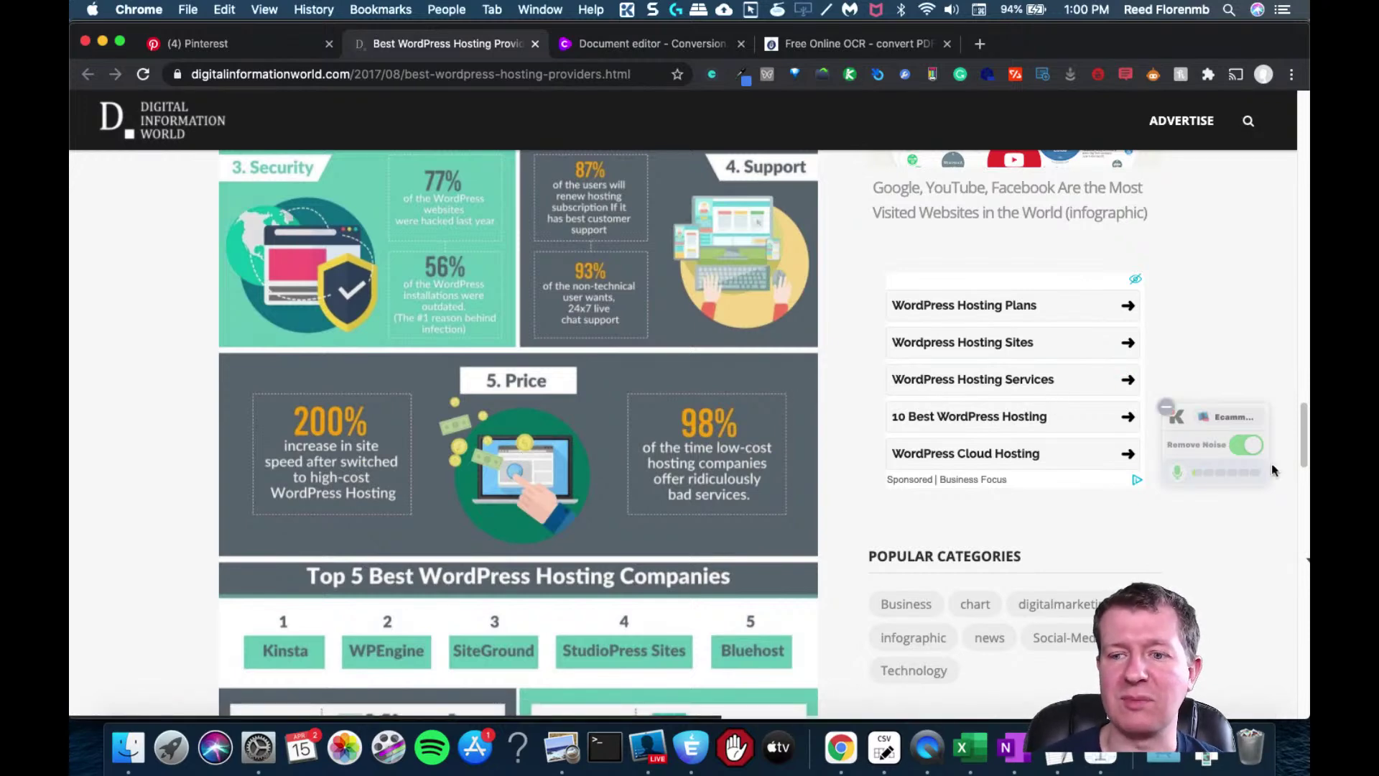
drag(1301, 452, 1298, 597)
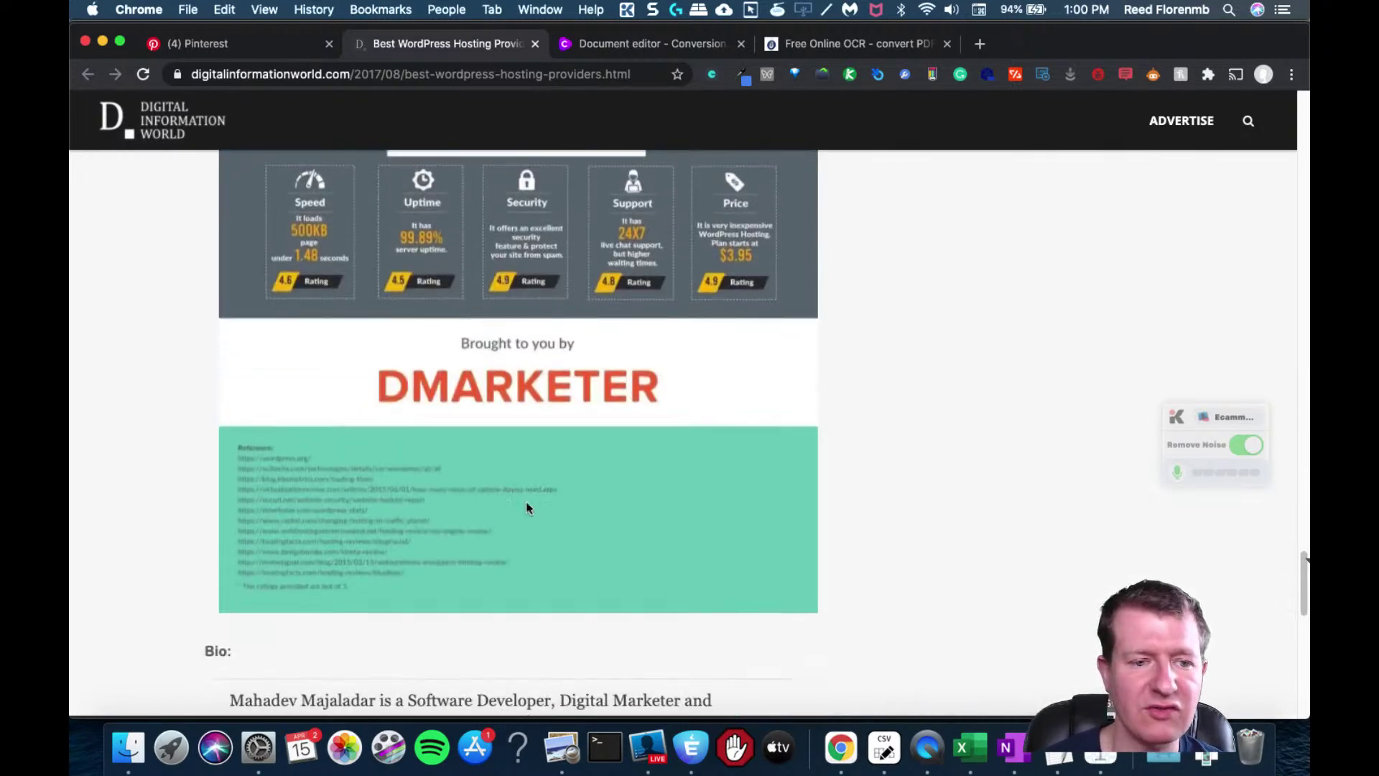
- Return from the infographic article, via the OCR page, to the Jarvis blog post document
click(787, 45)
click(702, 49)
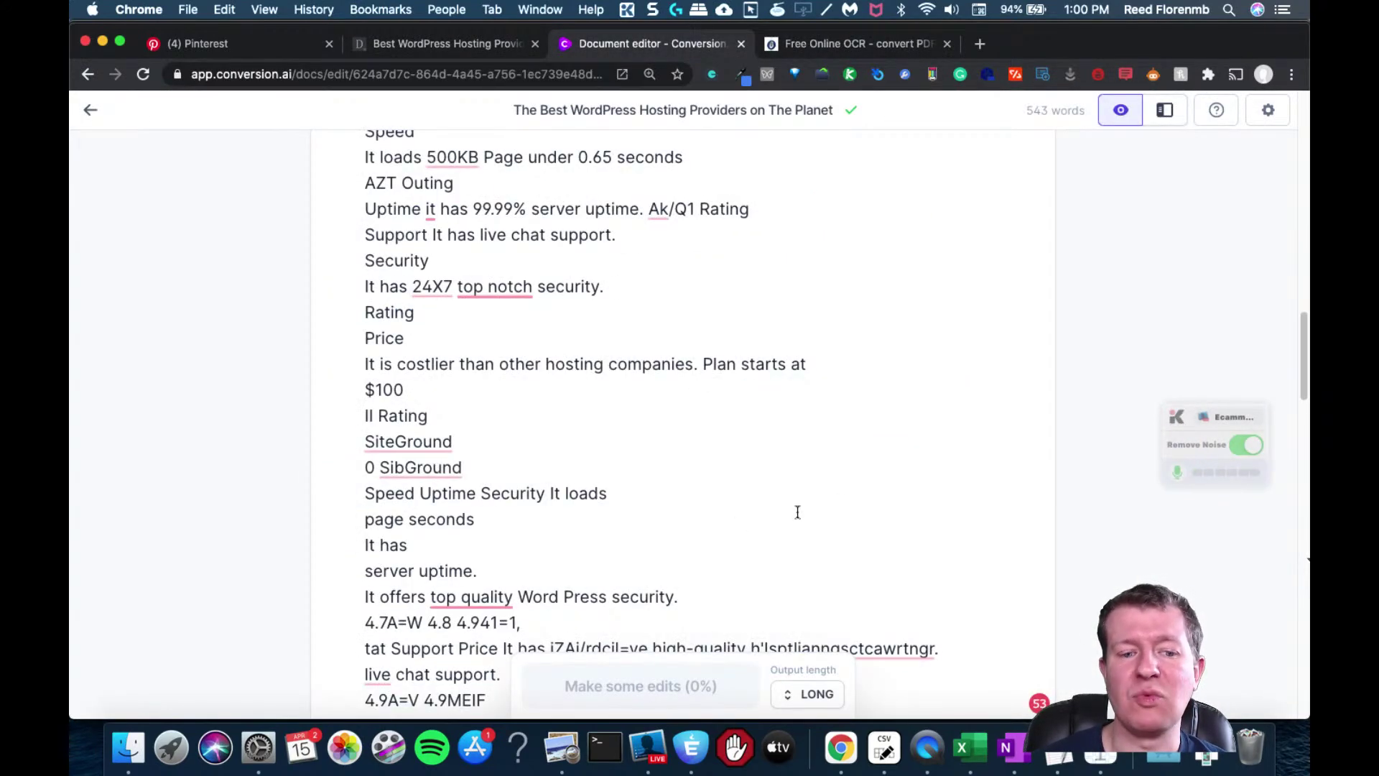